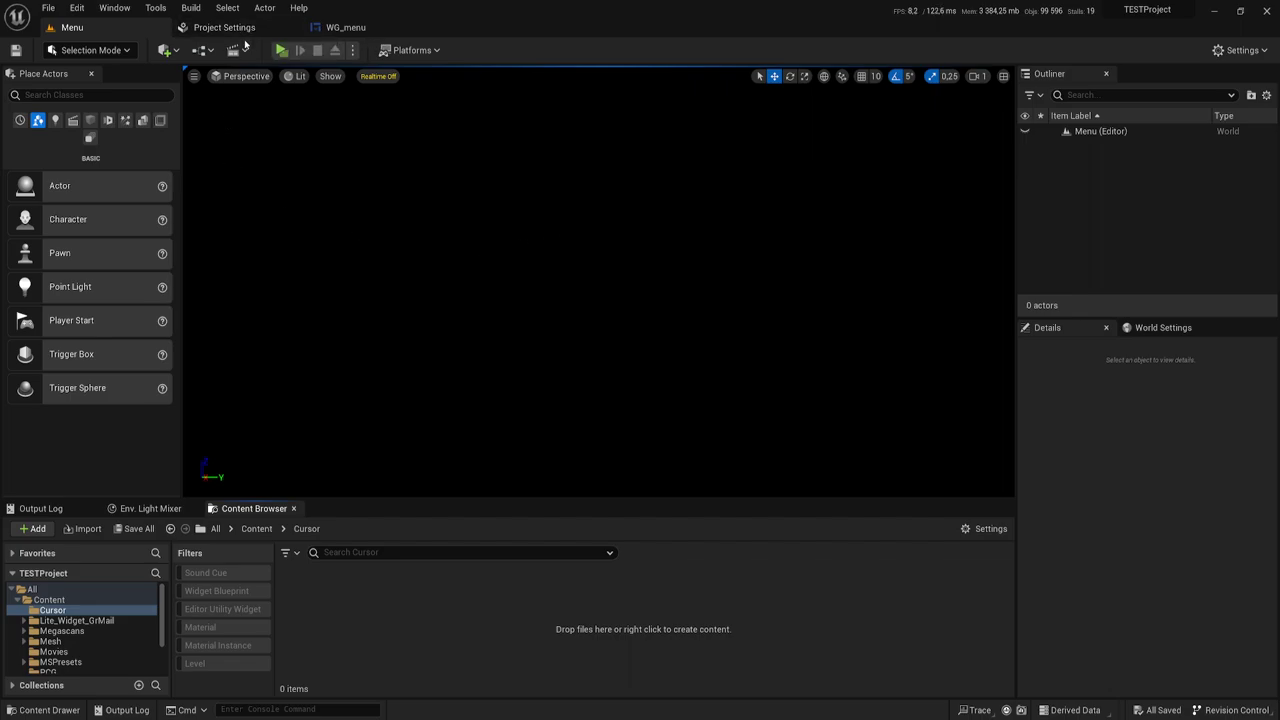
- In Project Settings, add a Software Cursors entry keyed to Default
left_click(215, 28)
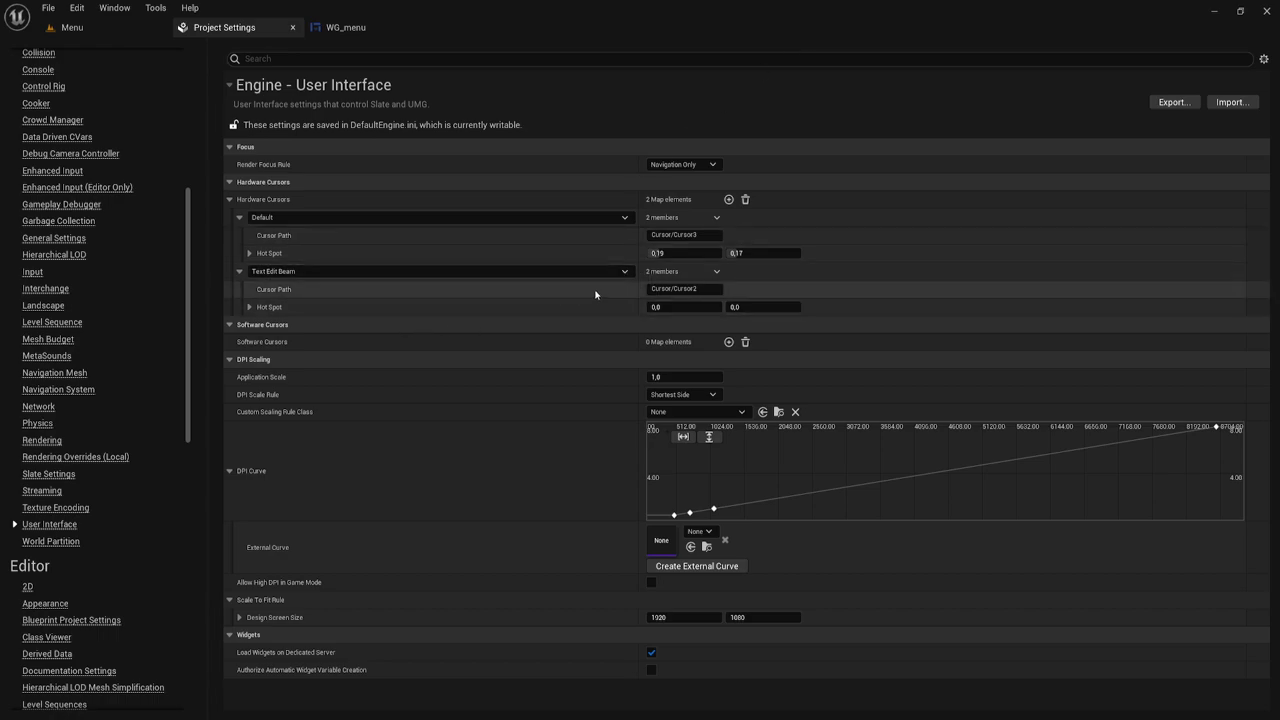
left_click(229, 360)
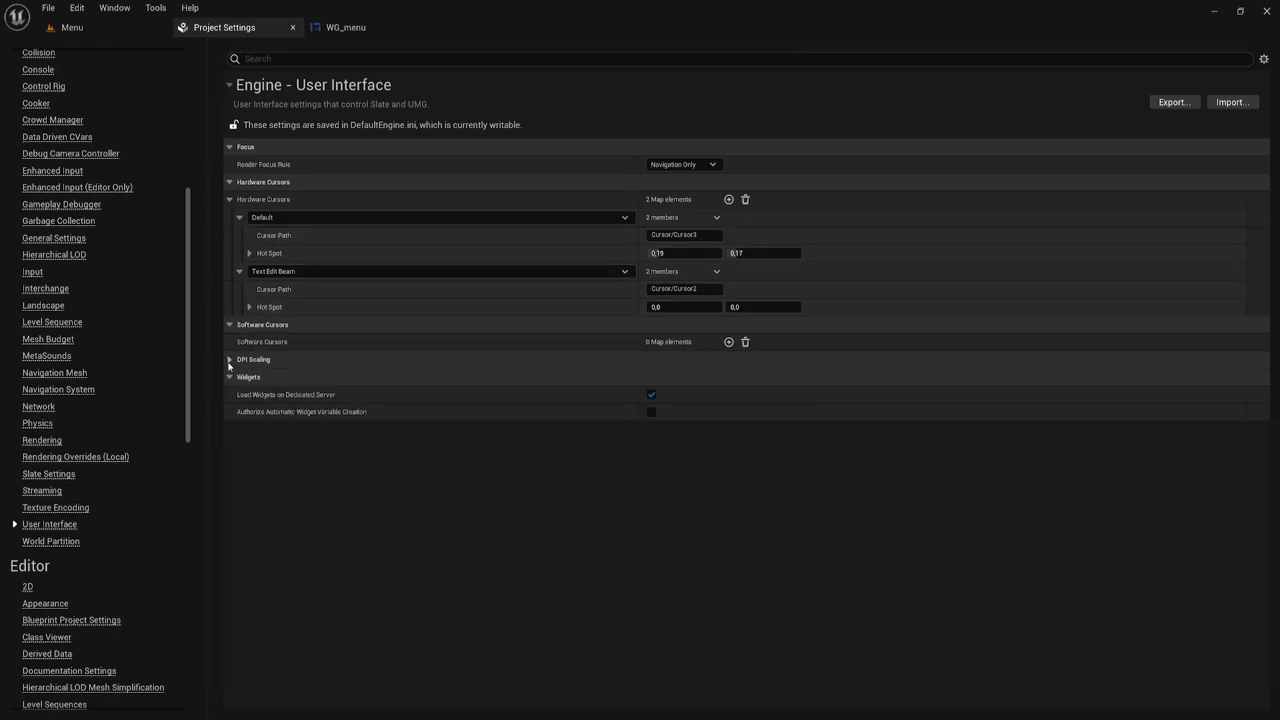
left_click(229, 377)
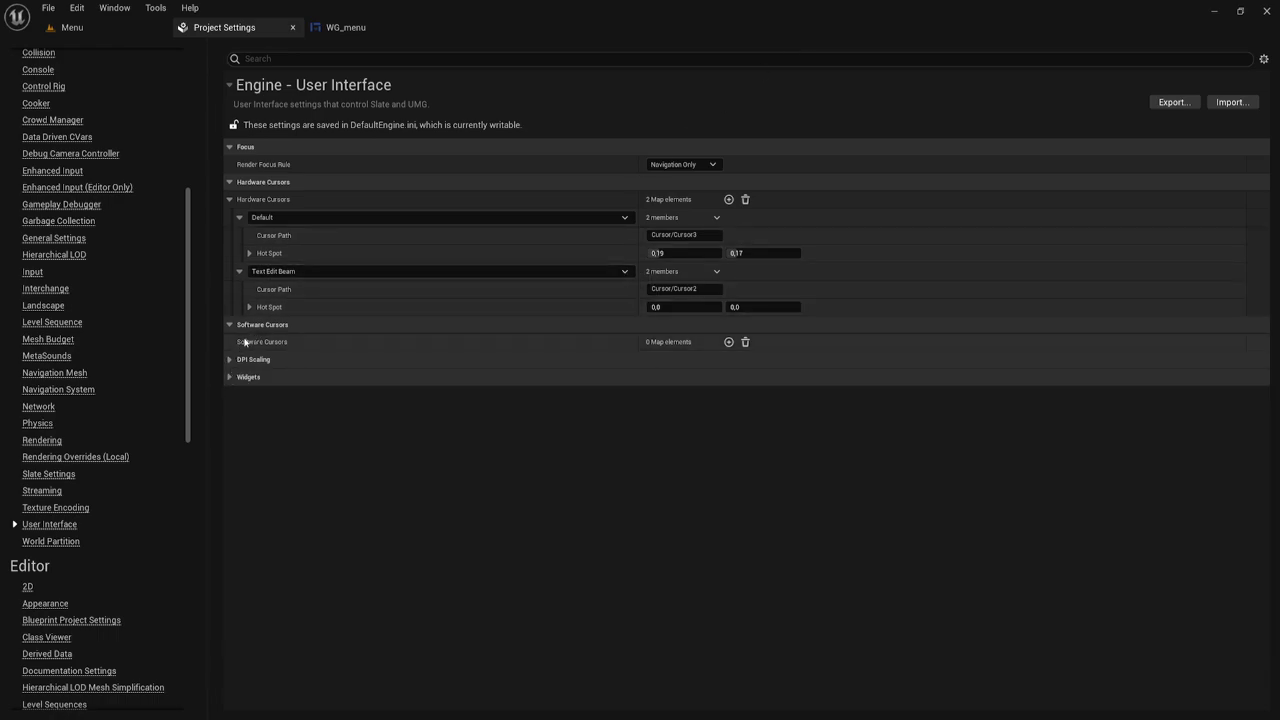
left_click(728, 342)
left_click(303, 361)
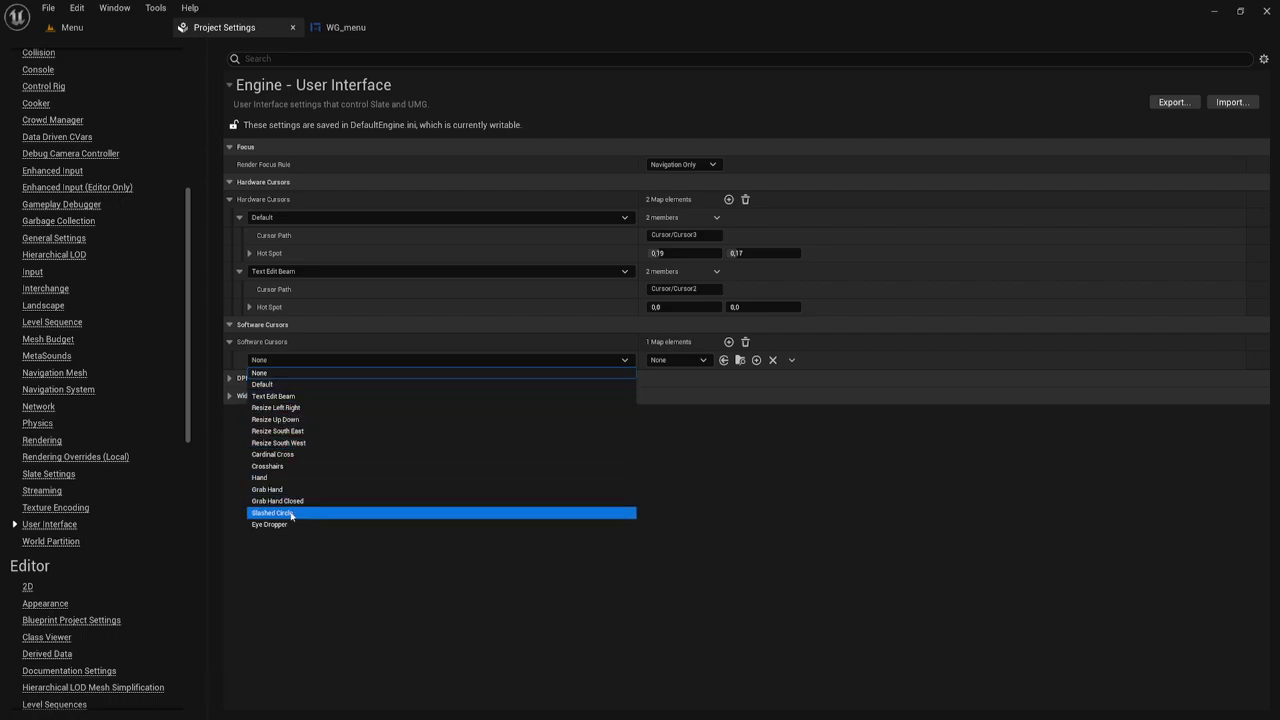
left_click(266, 386)
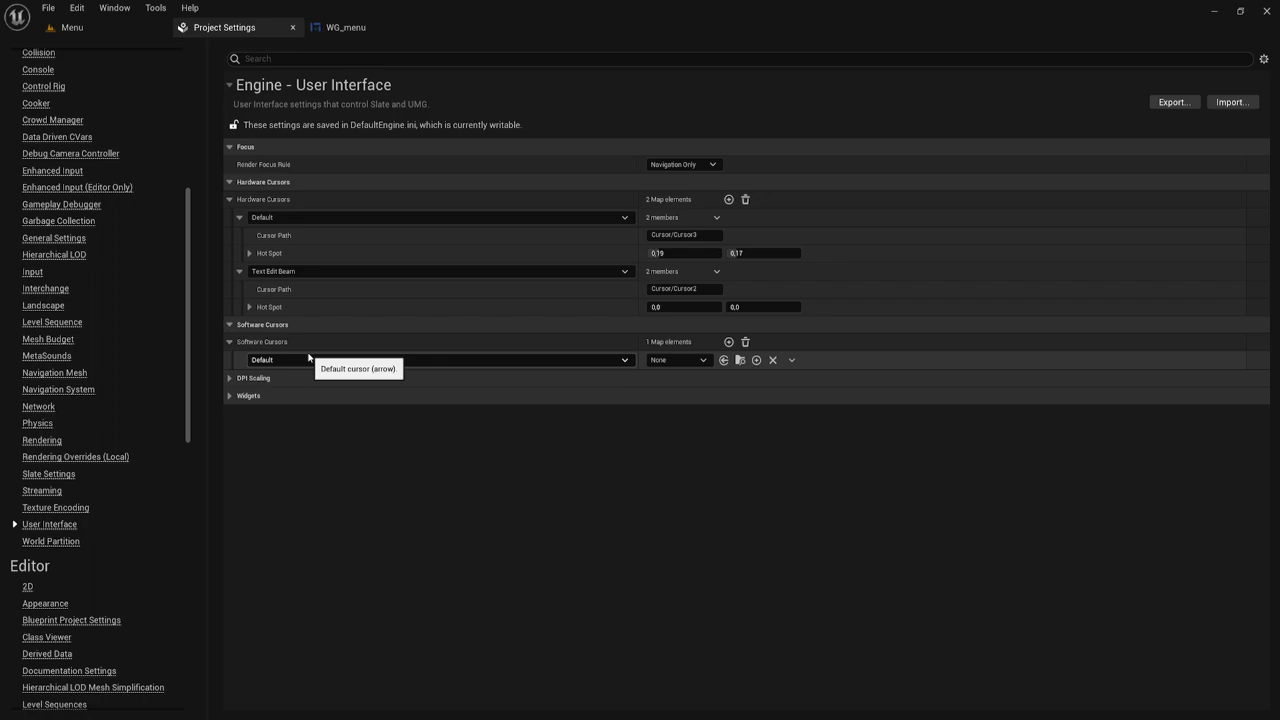
- Browse the Default cursor's widget list without choosing one, then return to the Menu level
left_click(229, 199)
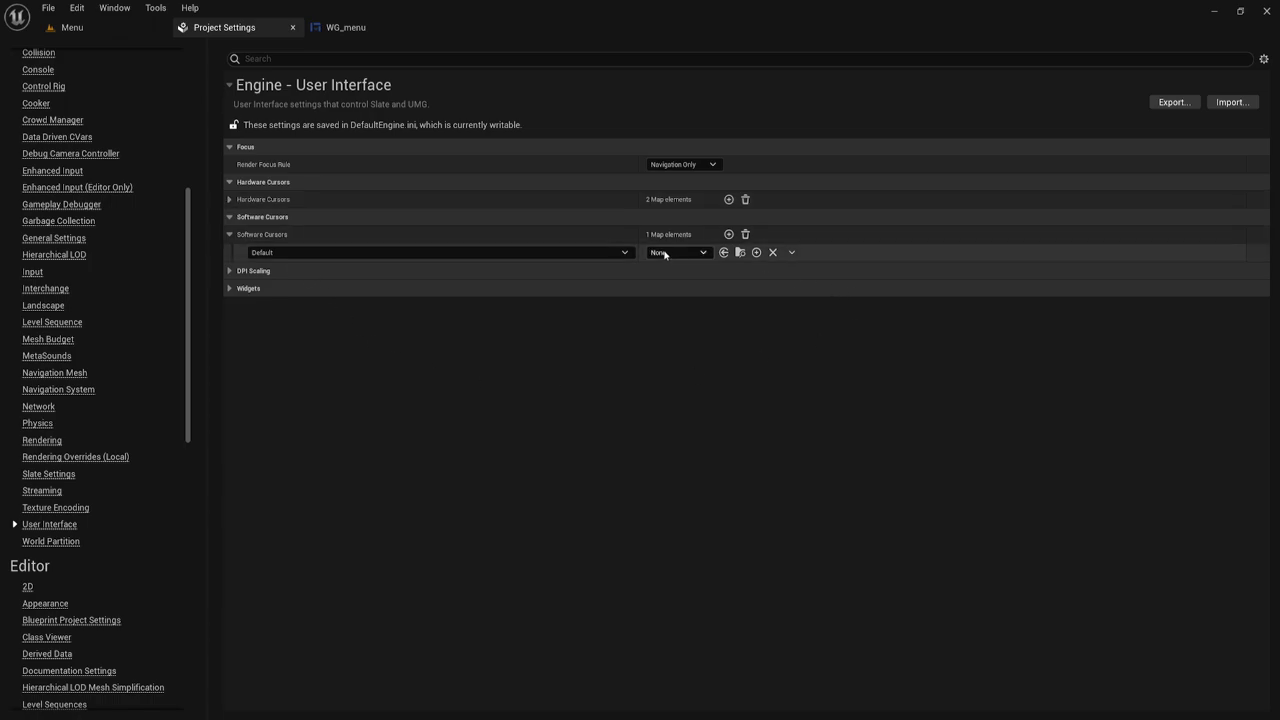
left_click(703, 253)
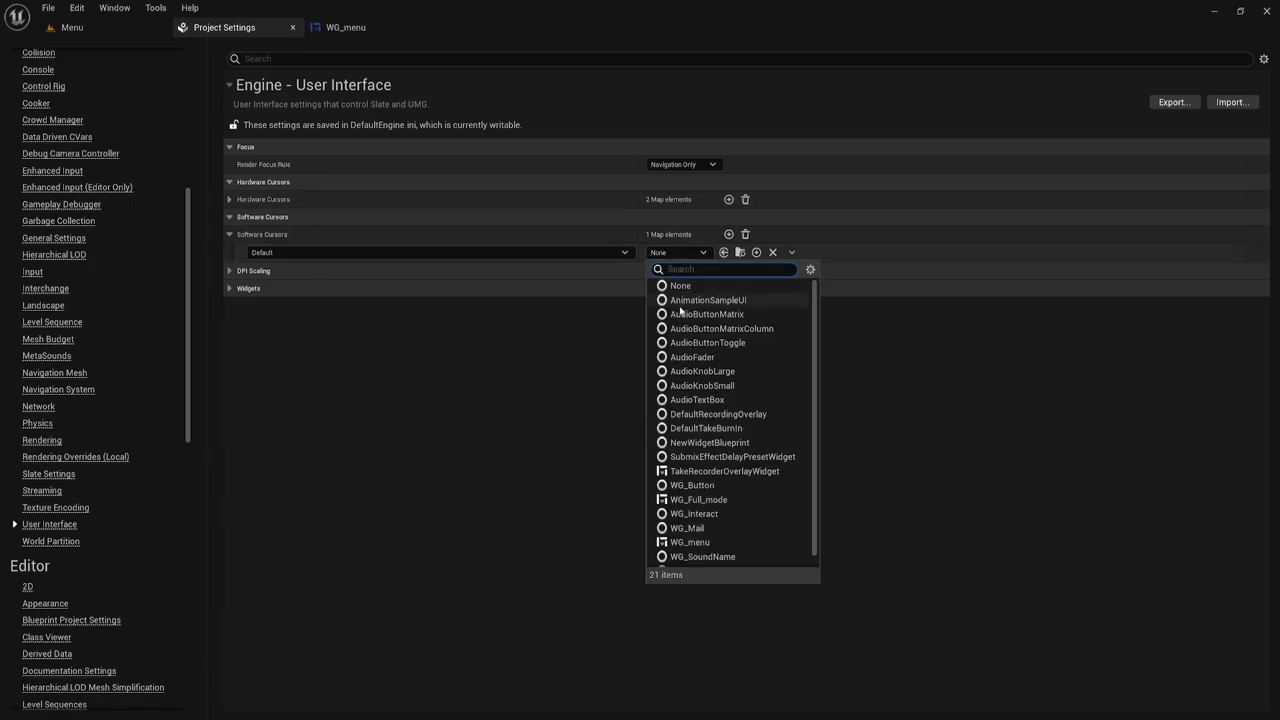
scroll(708, 357, "down", 1)
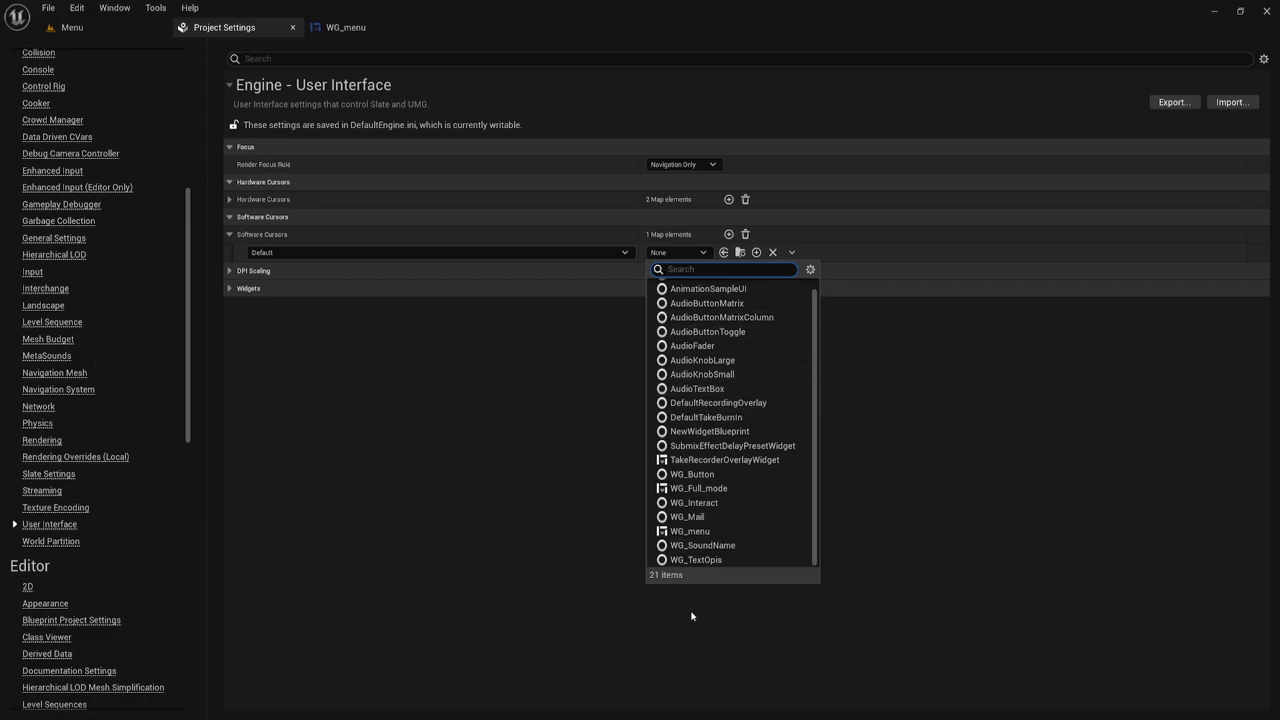
left_click(584, 369)
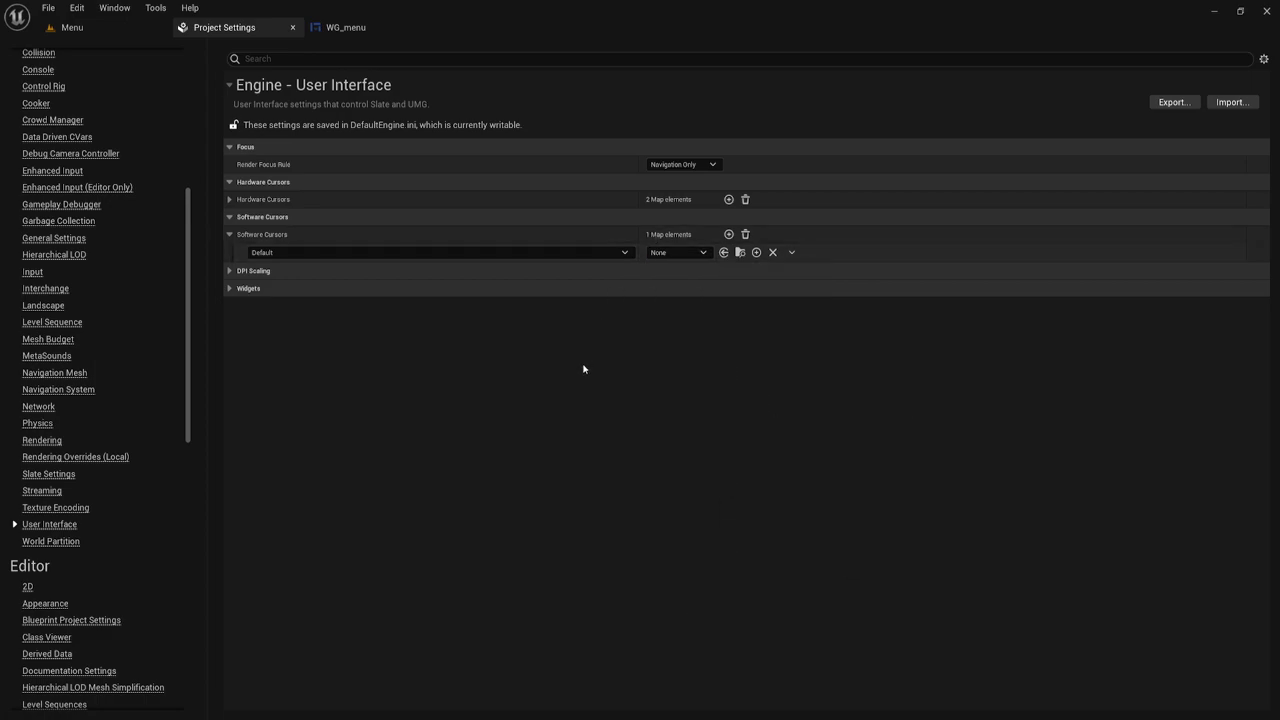
left_click(95, 27)
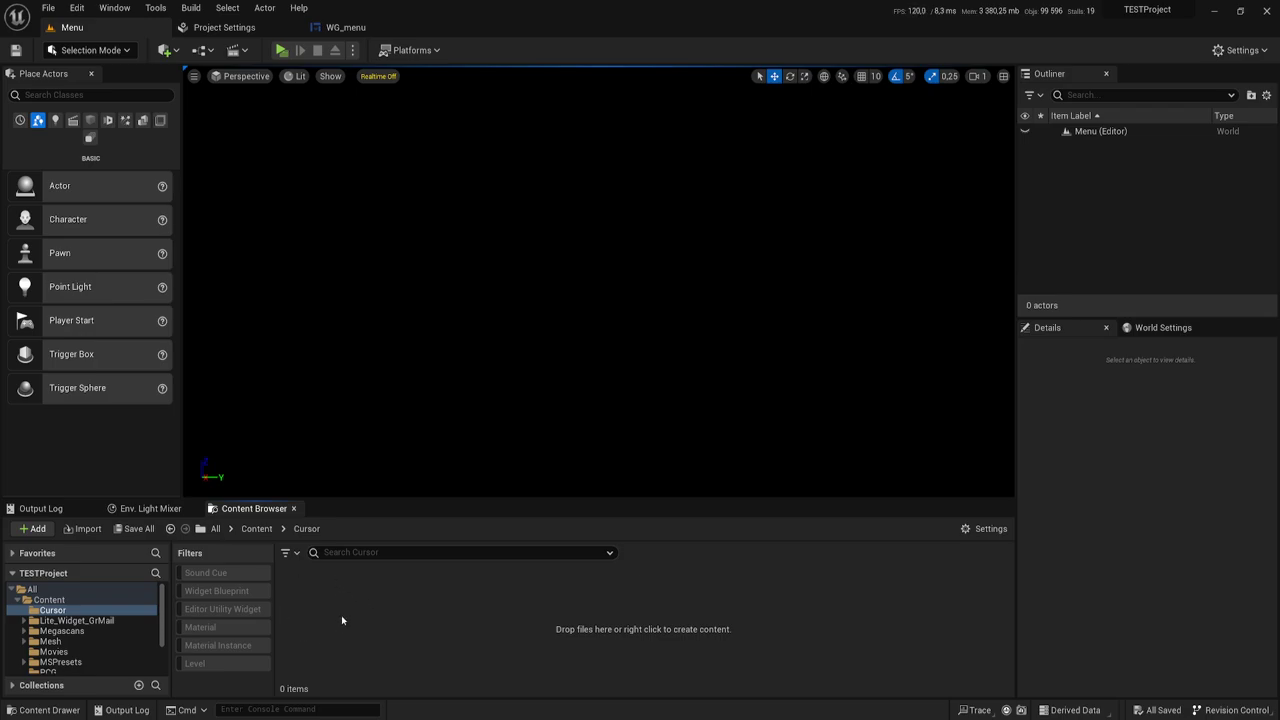
- Drag Cursor2.png from Explorer into the Content Browser's Cursor folder as a texture
mouse_move(172, 719)
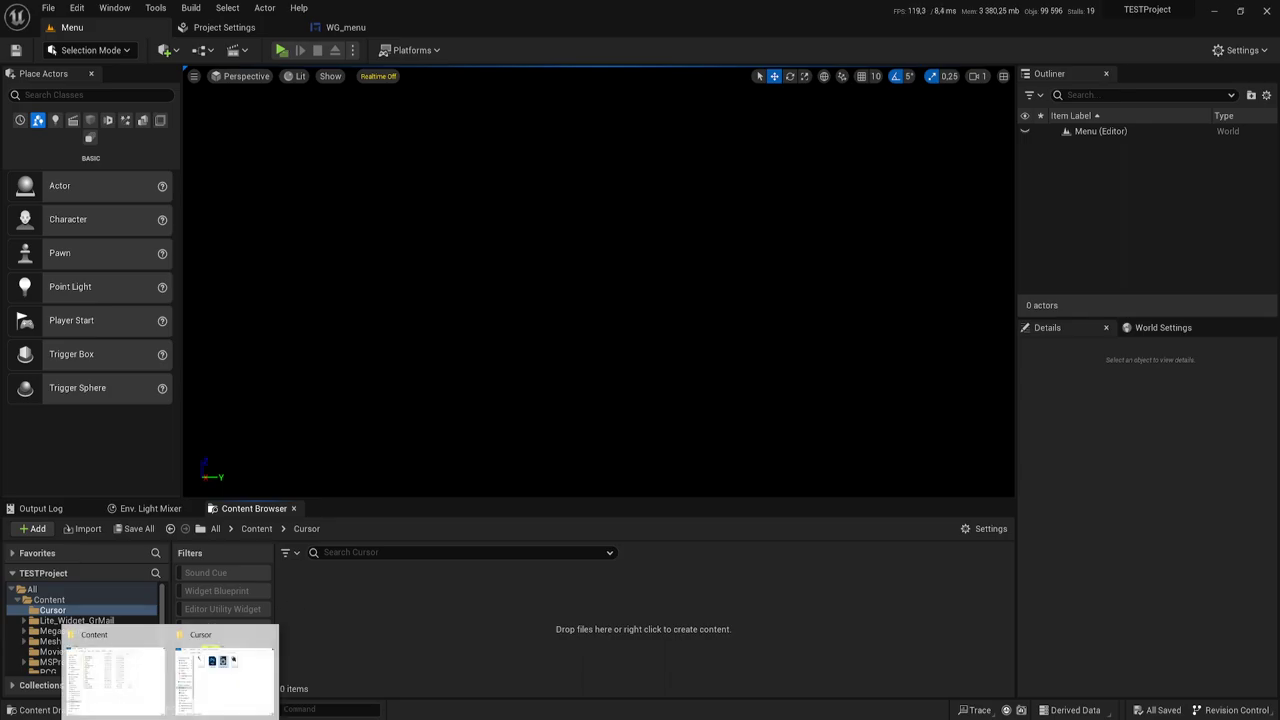
left_click(228, 690)
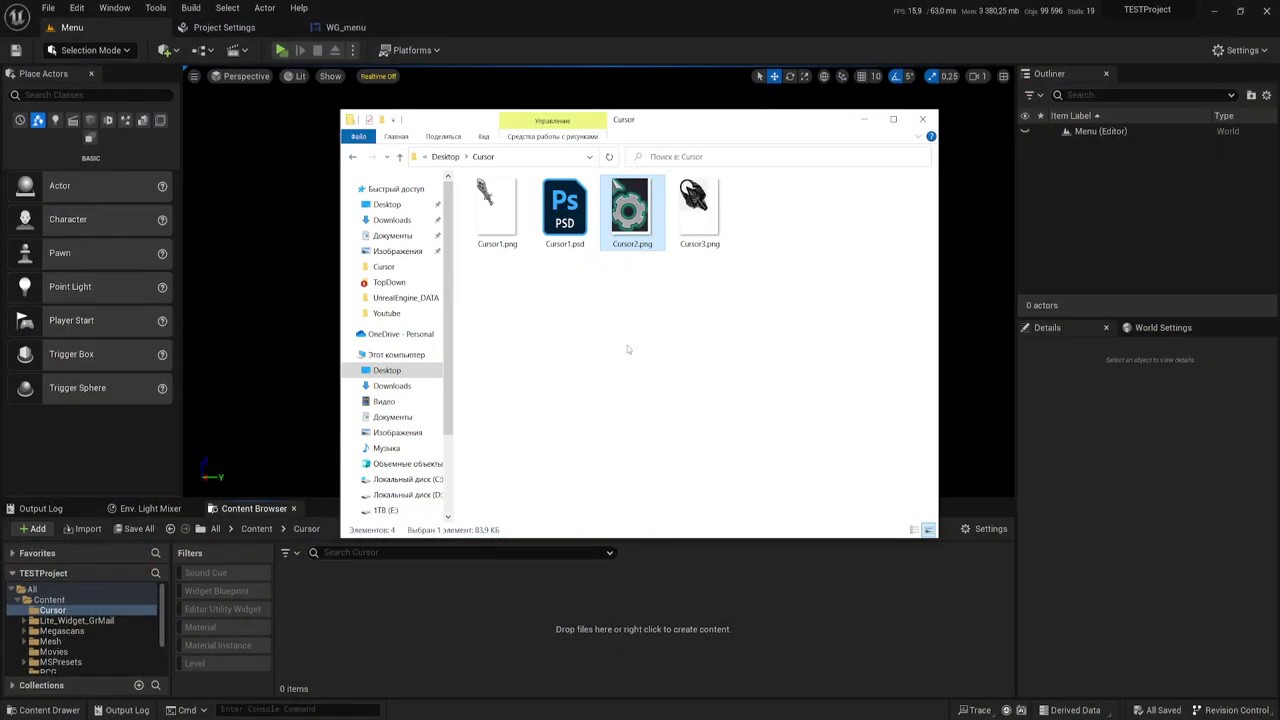
left_click_drag(652, 120, 940, 133)
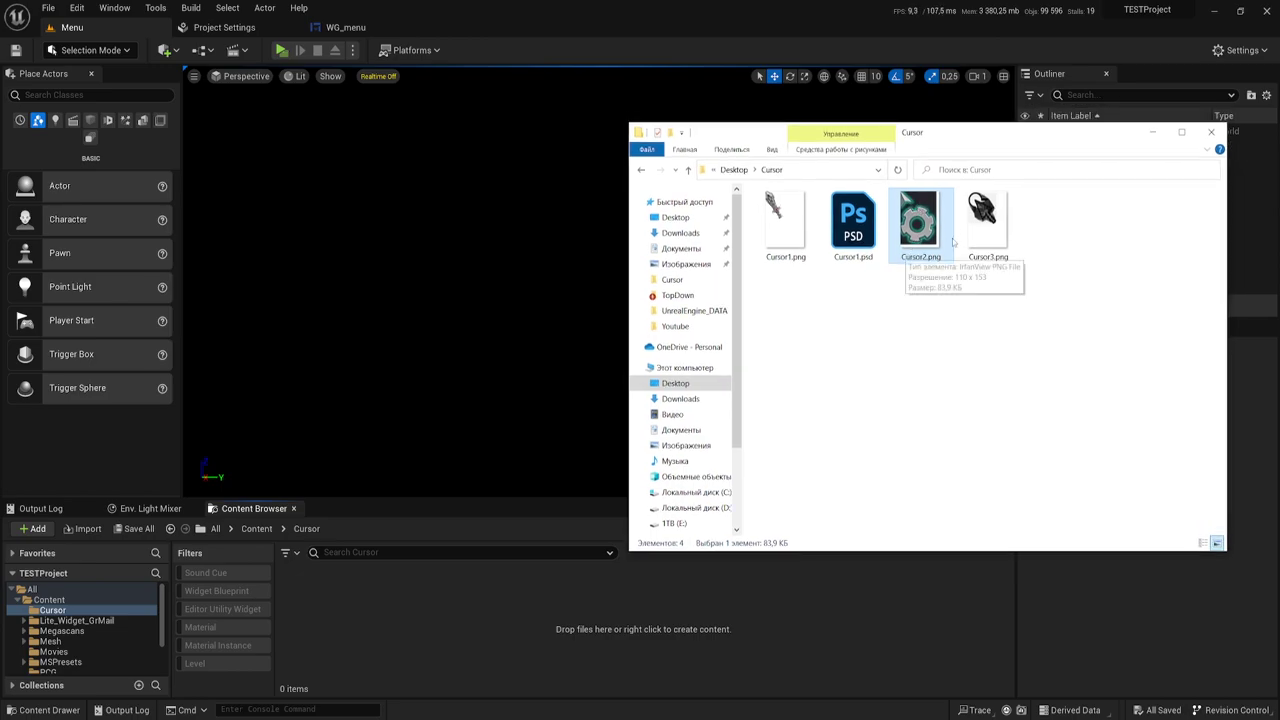
left_click_drag(926, 222, 477, 612)
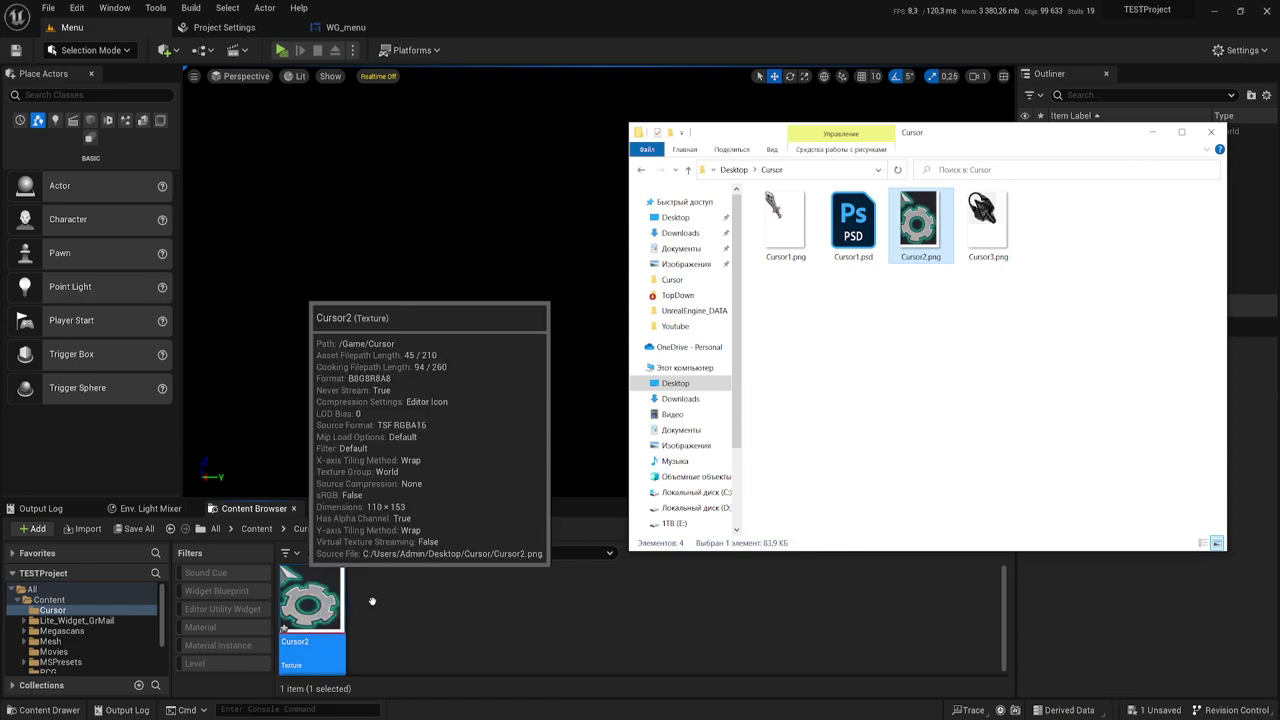
left_click(1156, 137)
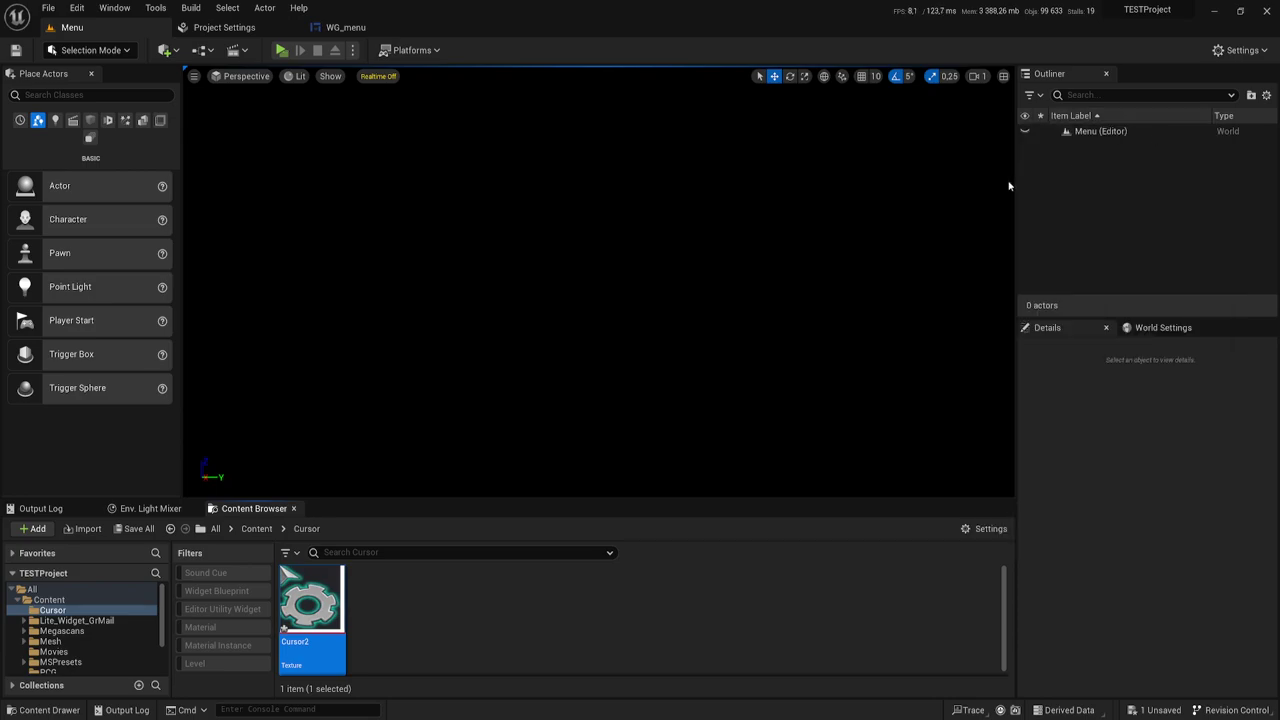
- Create a User Widget blueprint named WG_cursor in the Cursor folder
left_click(397, 620)
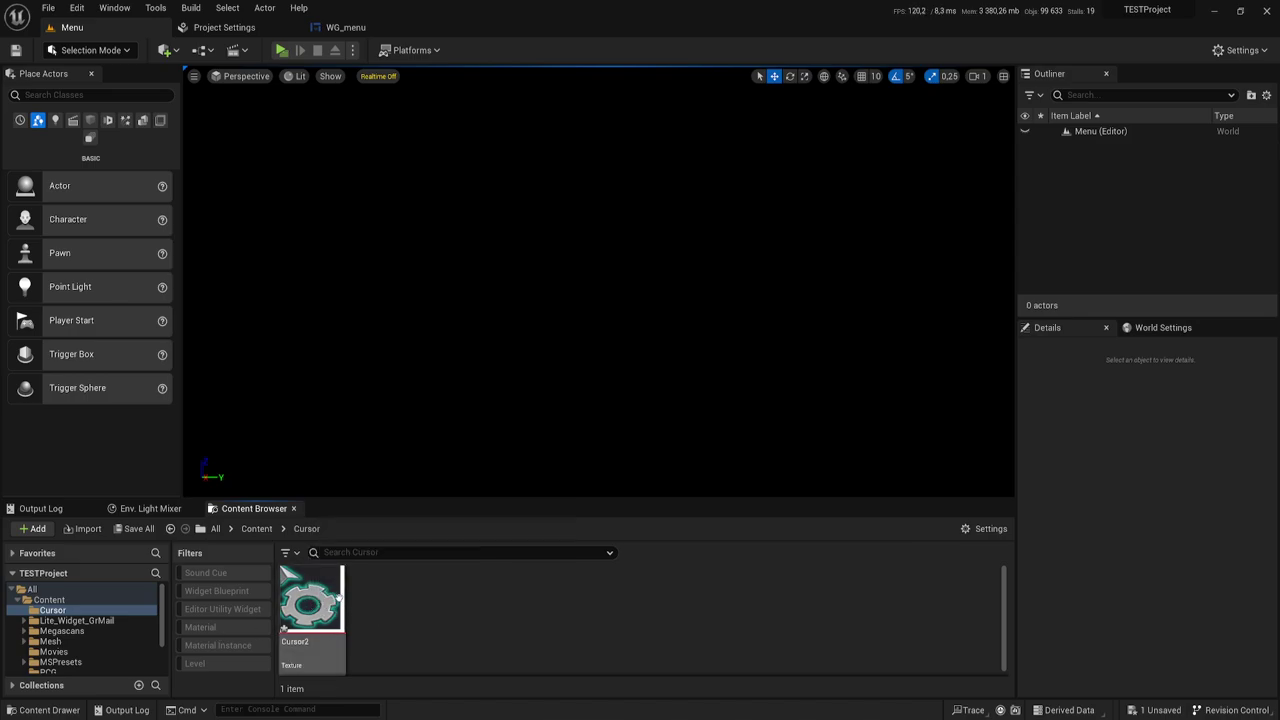
right_click(392, 598)
mouse_move(442, 578)
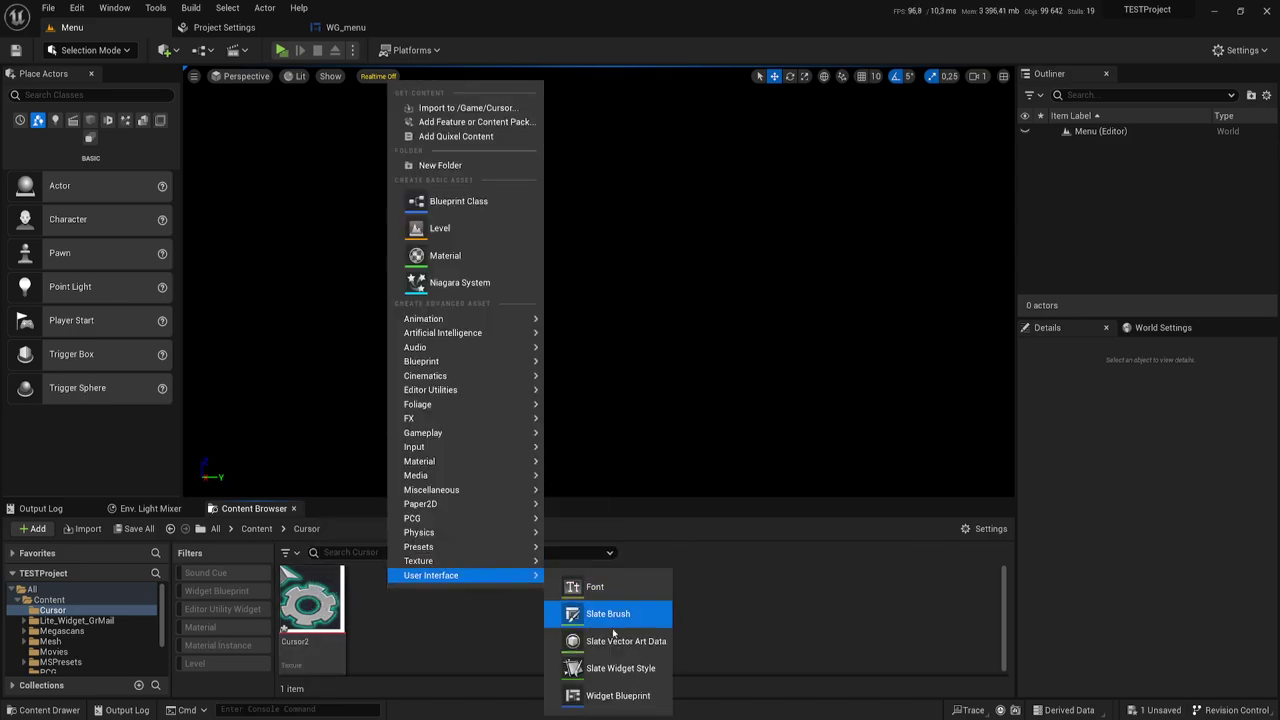
left_click(648, 697)
left_click(501, 243)
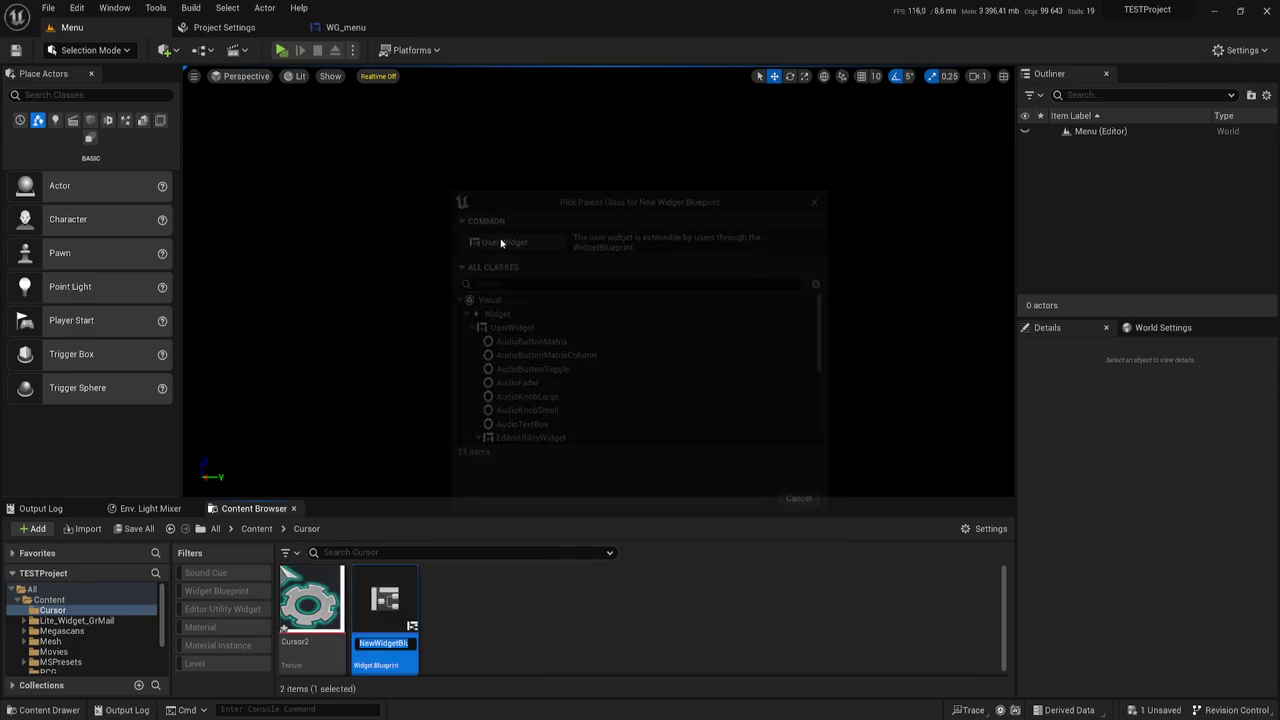
type("WG_")
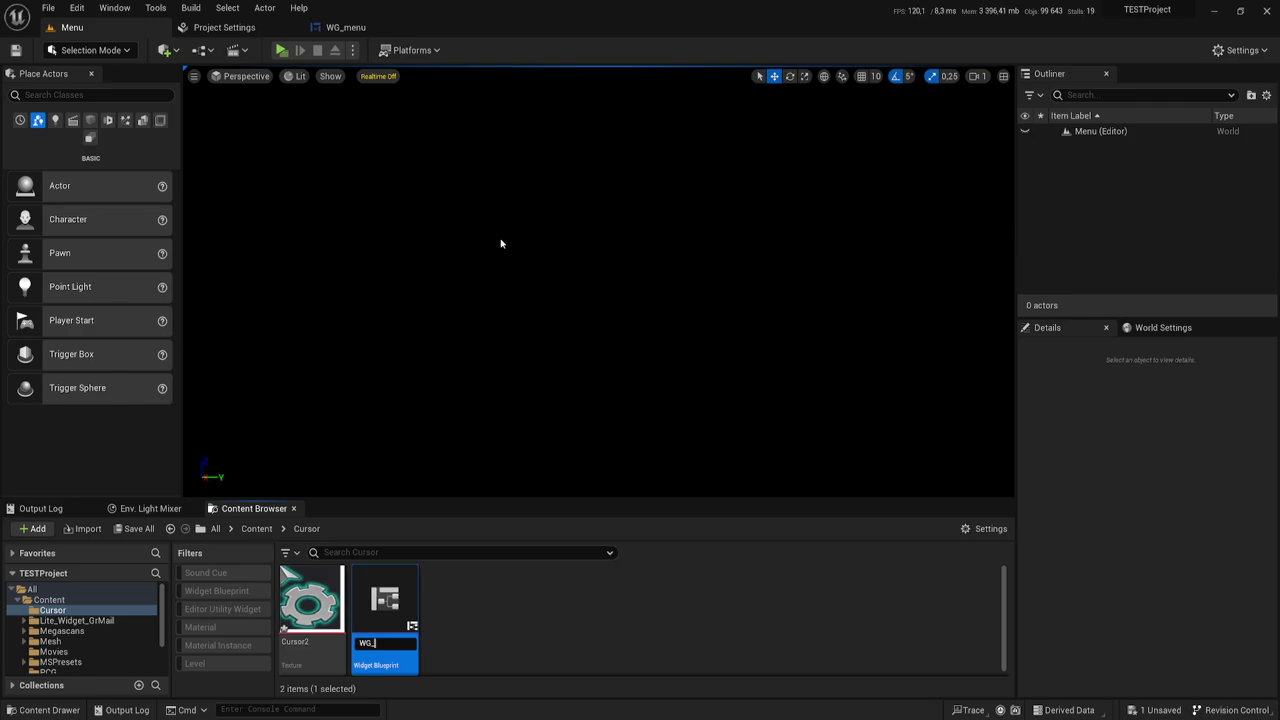
type("curs")
type("or")
key("Return")
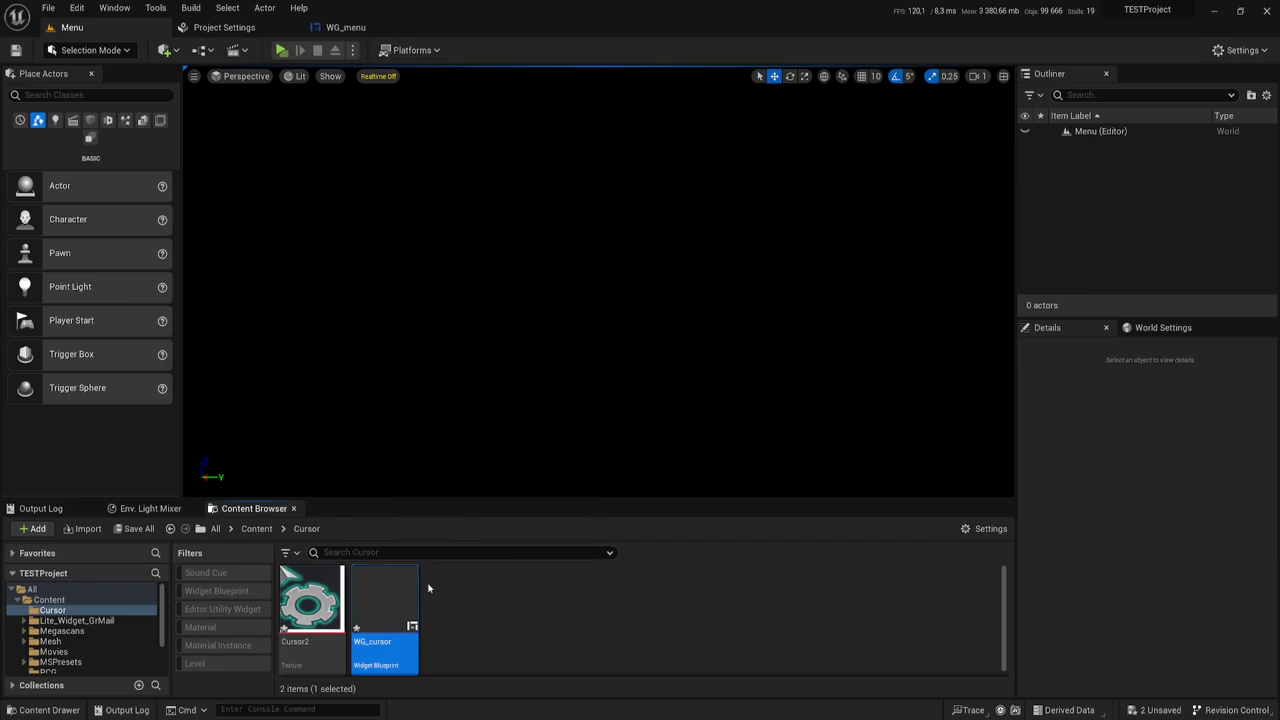
- Open WG_cursor in its own editor tab, then go back to the Menu level
mouse_move(418, 583)
left_click(461, 602)
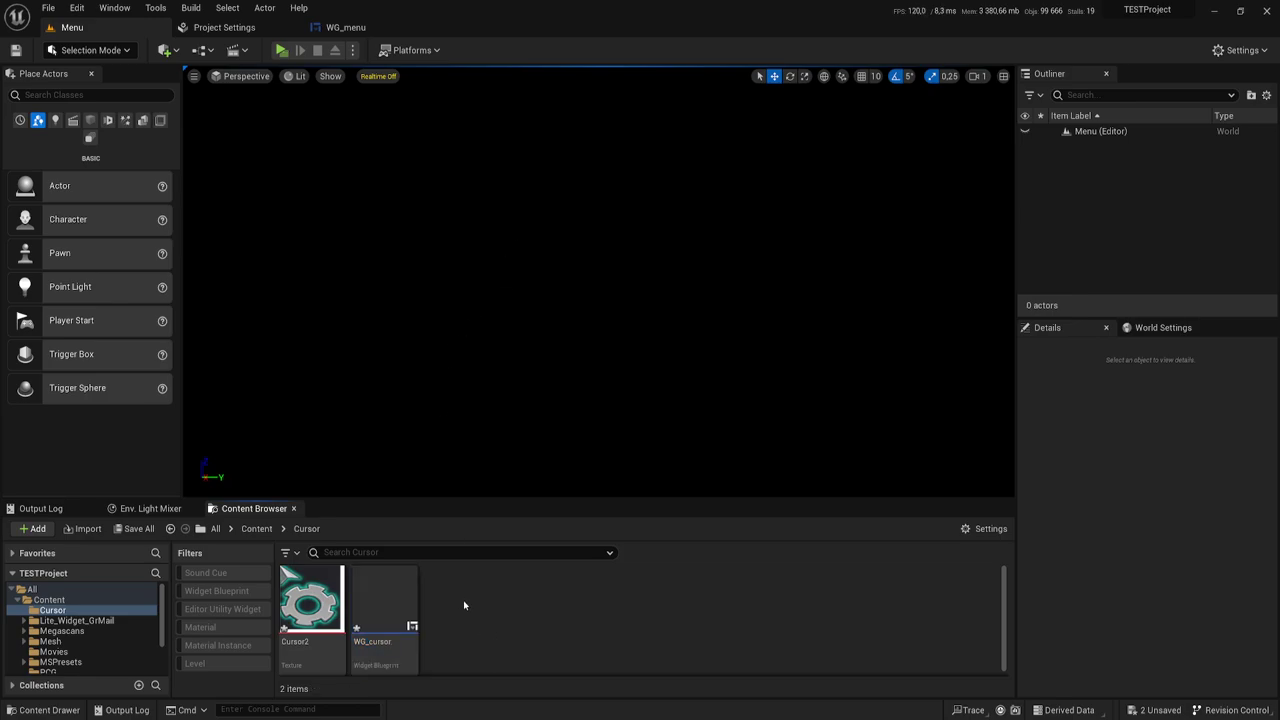
double_click(388, 590)
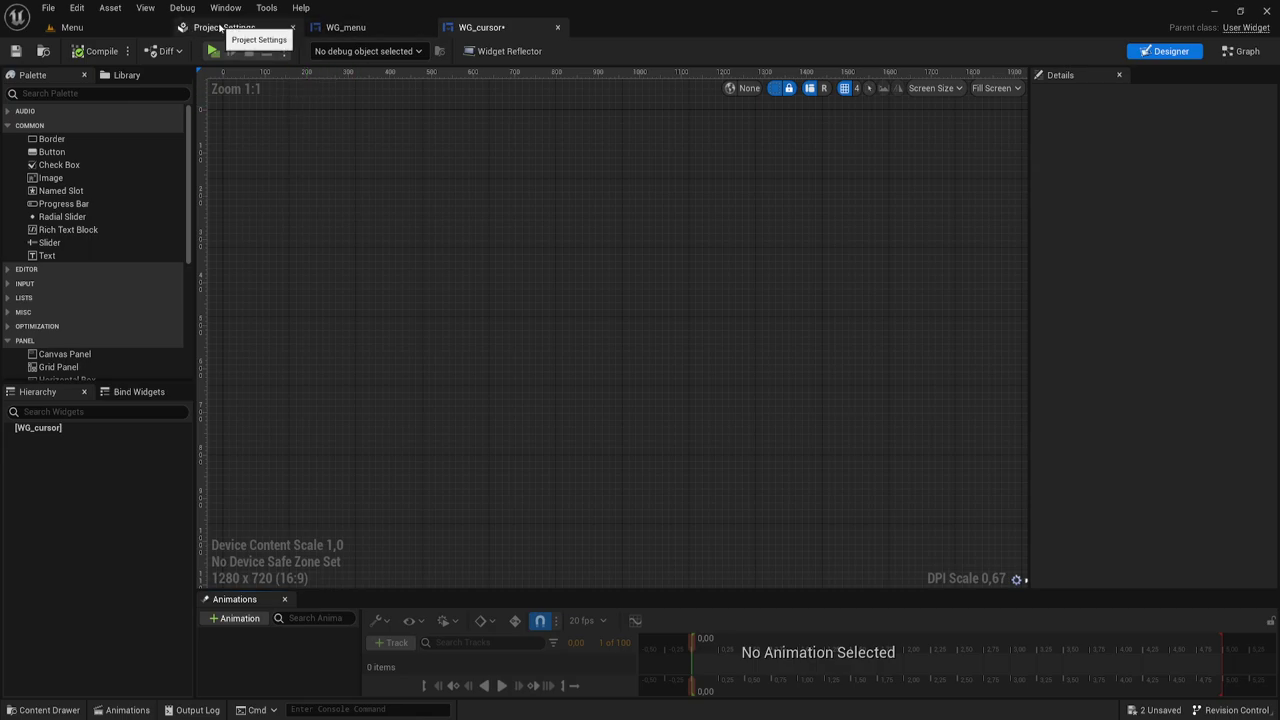
left_click(113, 24)
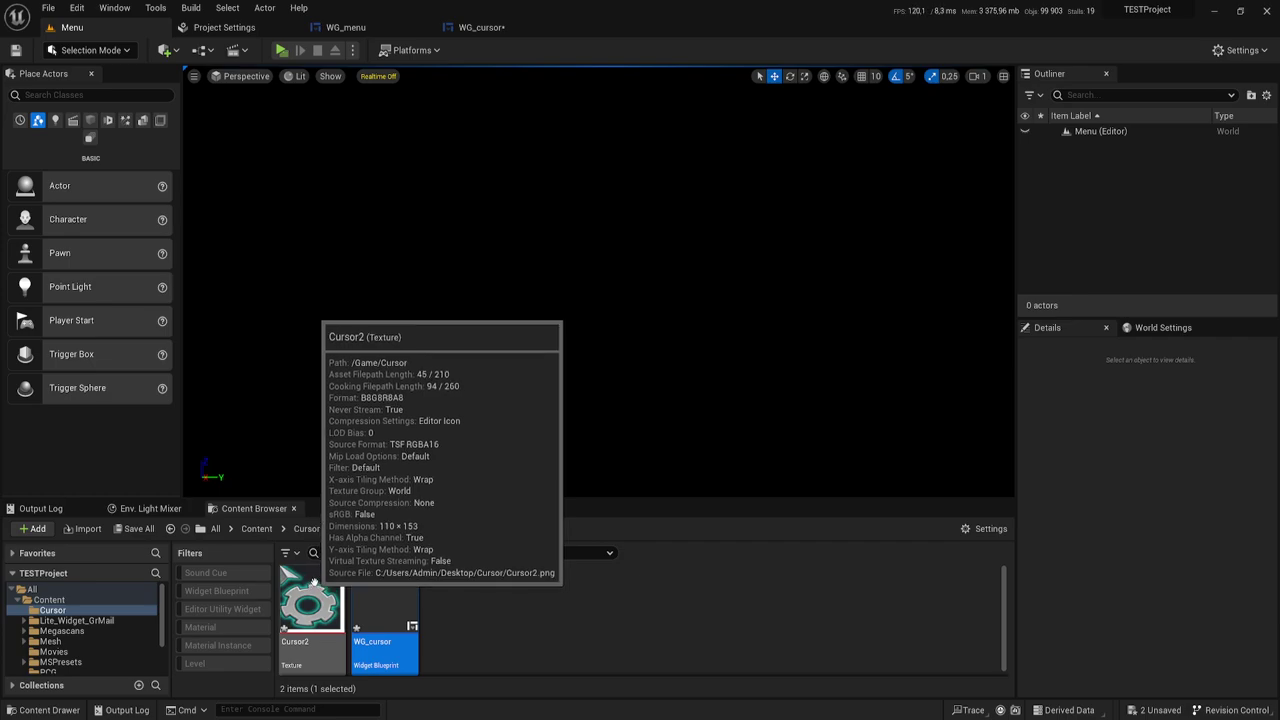
- Check the Cursor2 texture's 110×153 size, then return to the WG_cursor designer
double_click(313, 582)
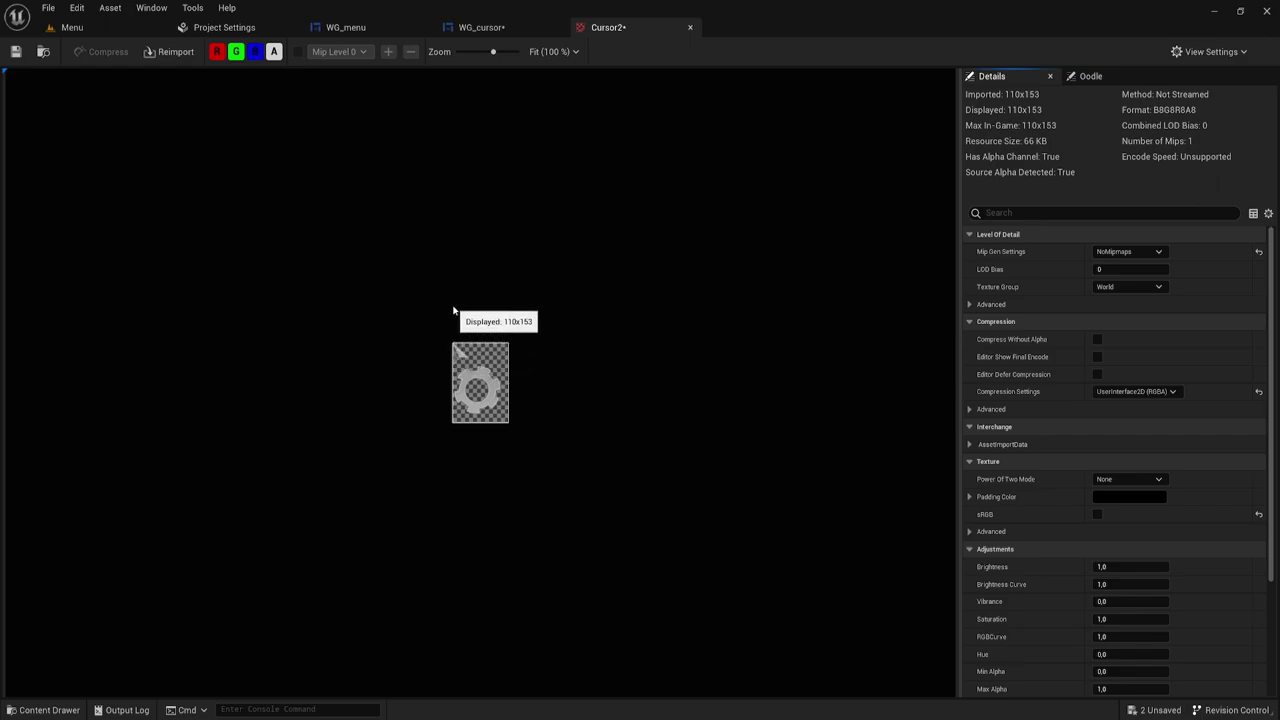
left_click(483, 28)
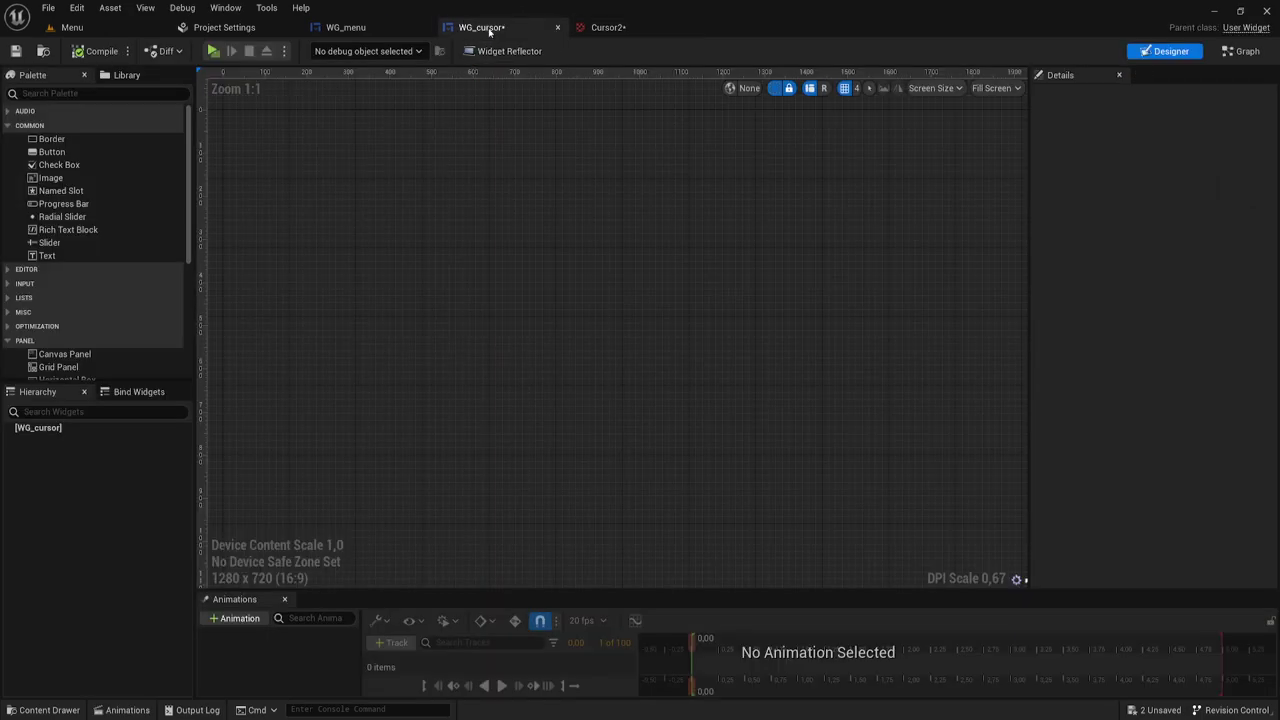
- Change the designer preview from Fill Screen to a Custom 1 × 1 size
left_click(986, 89)
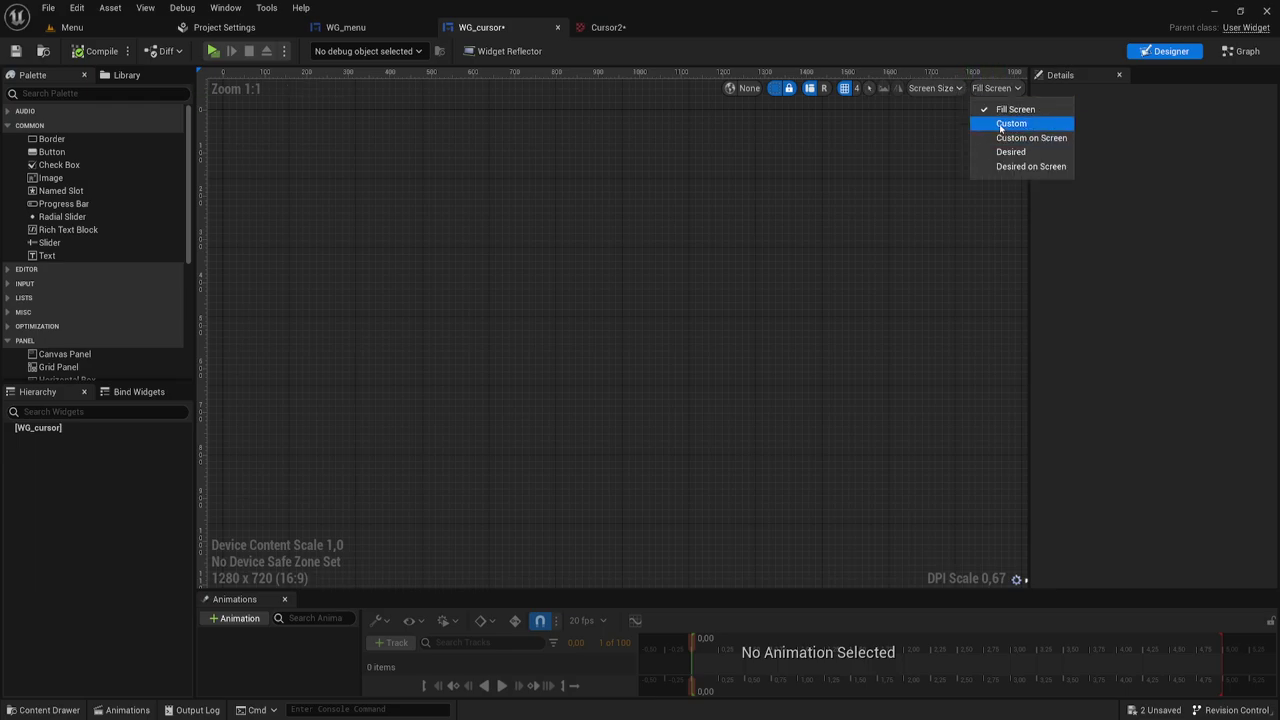
left_click(1008, 123)
left_click(941, 89)
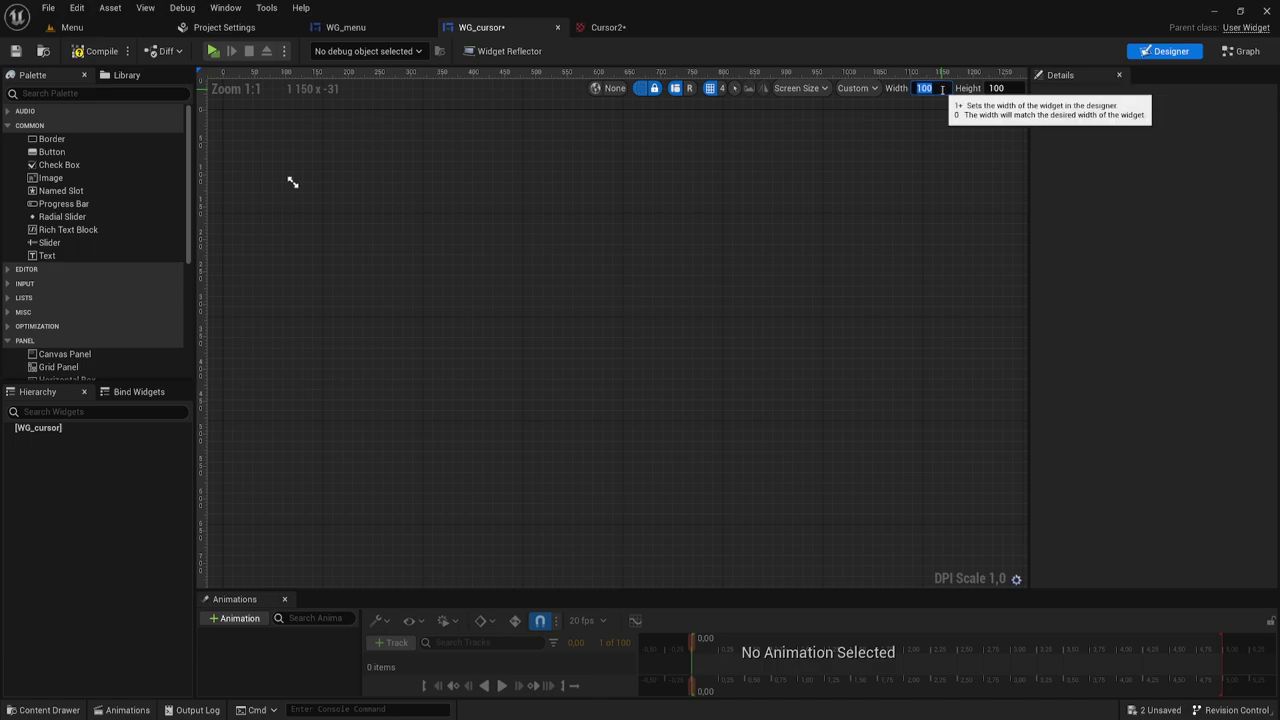
type("1")
left_click(1000, 89)
type("1")
key("Return")
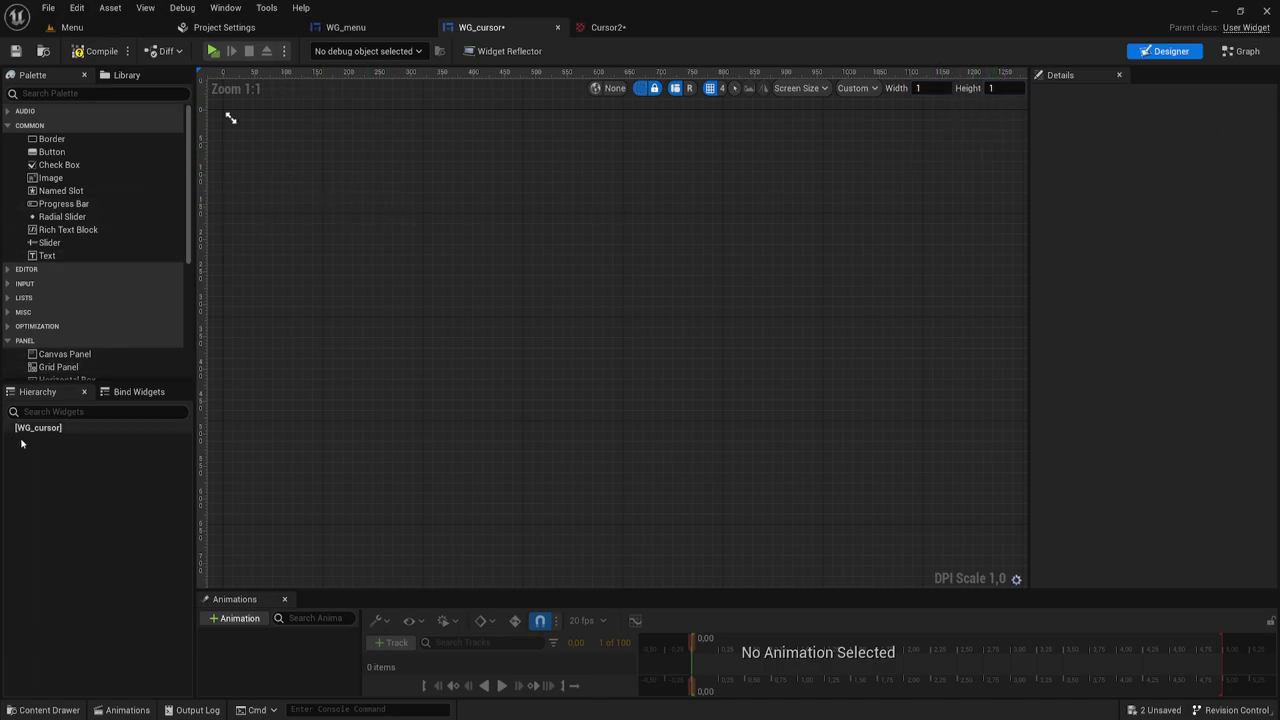
- Pan and zoom the canvas in on the widget's origin
right_click_drag(298, 164, 697, 303)
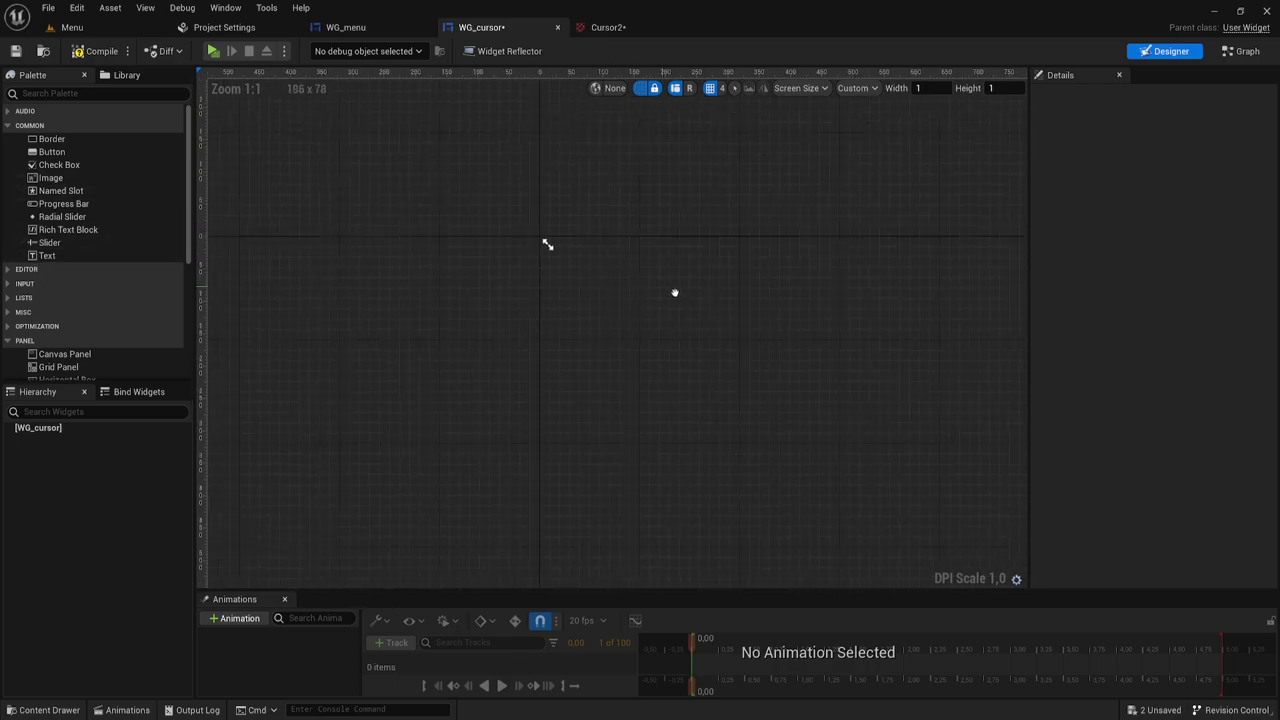
scroll(697, 303, "up", 5)
scroll(561, 215, "up", 1)
scroll(651, 331, "up", 4)
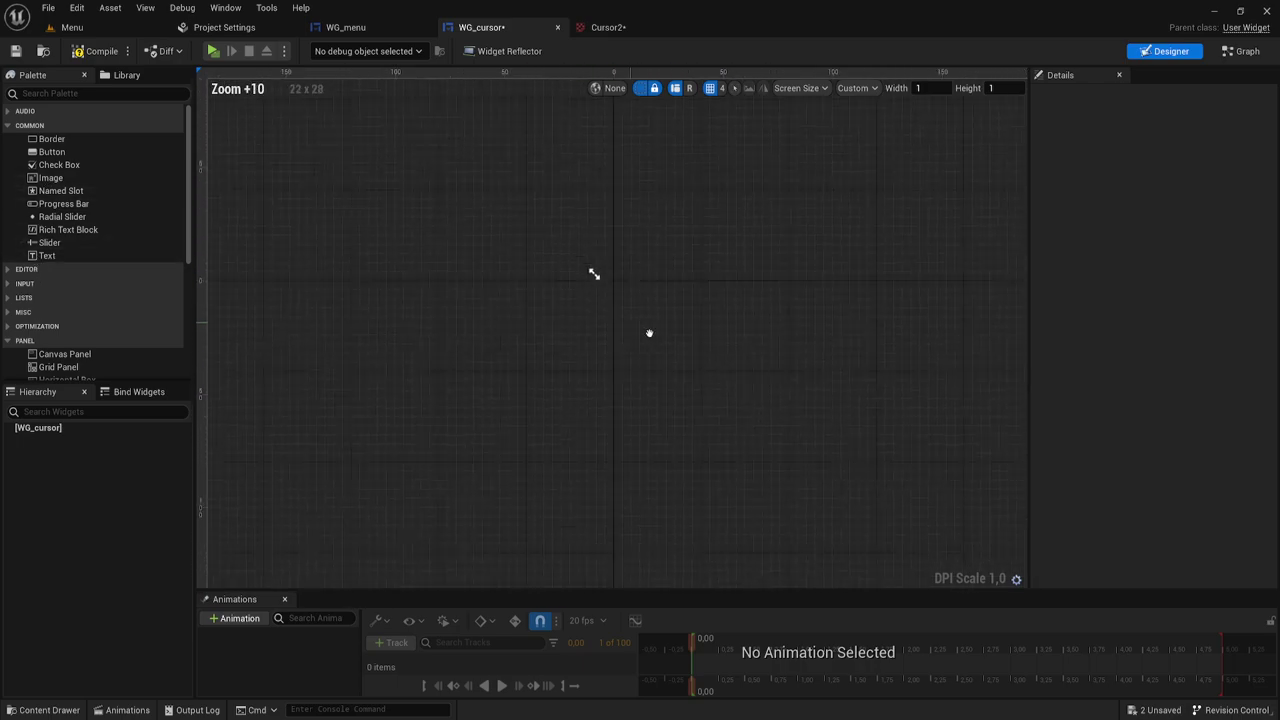
scroll(680, 349, "up", 5)
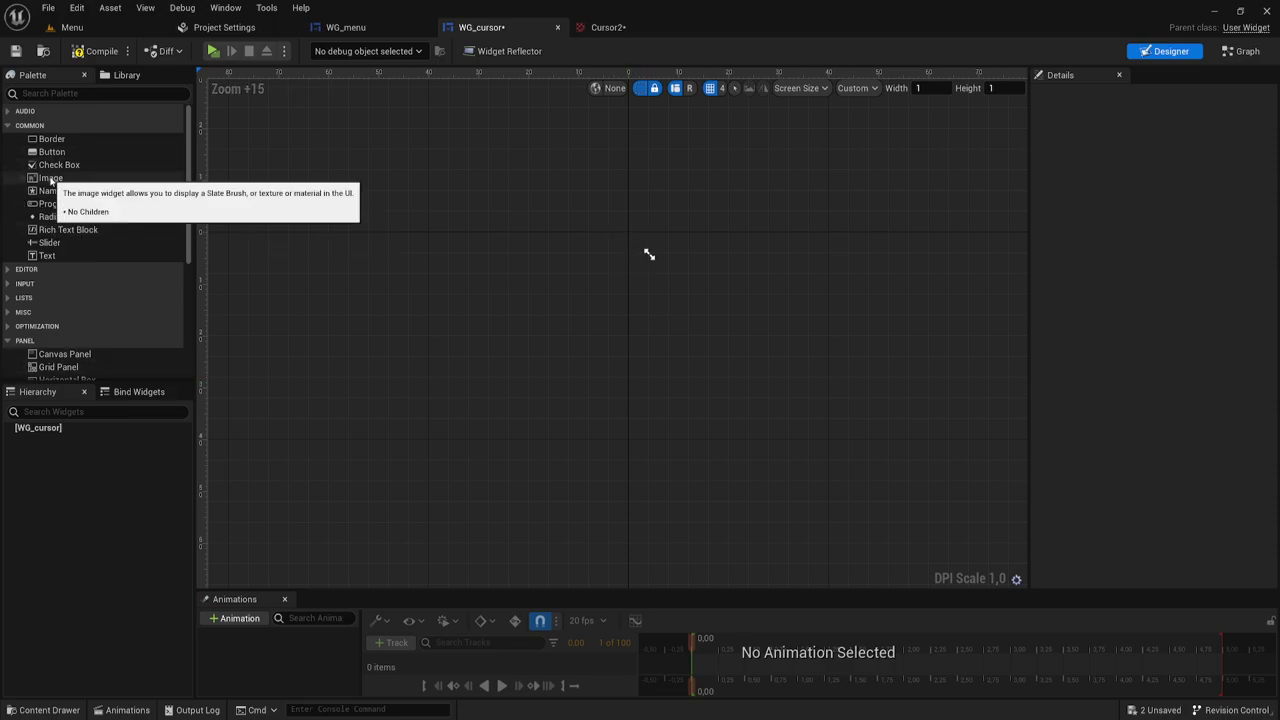
- Add an Image to the WG_cursor canvas with its brush set to Cursor2
left_click_drag(50, 179, 637, 291)
left_click_drag(642, 246, 643, 247)
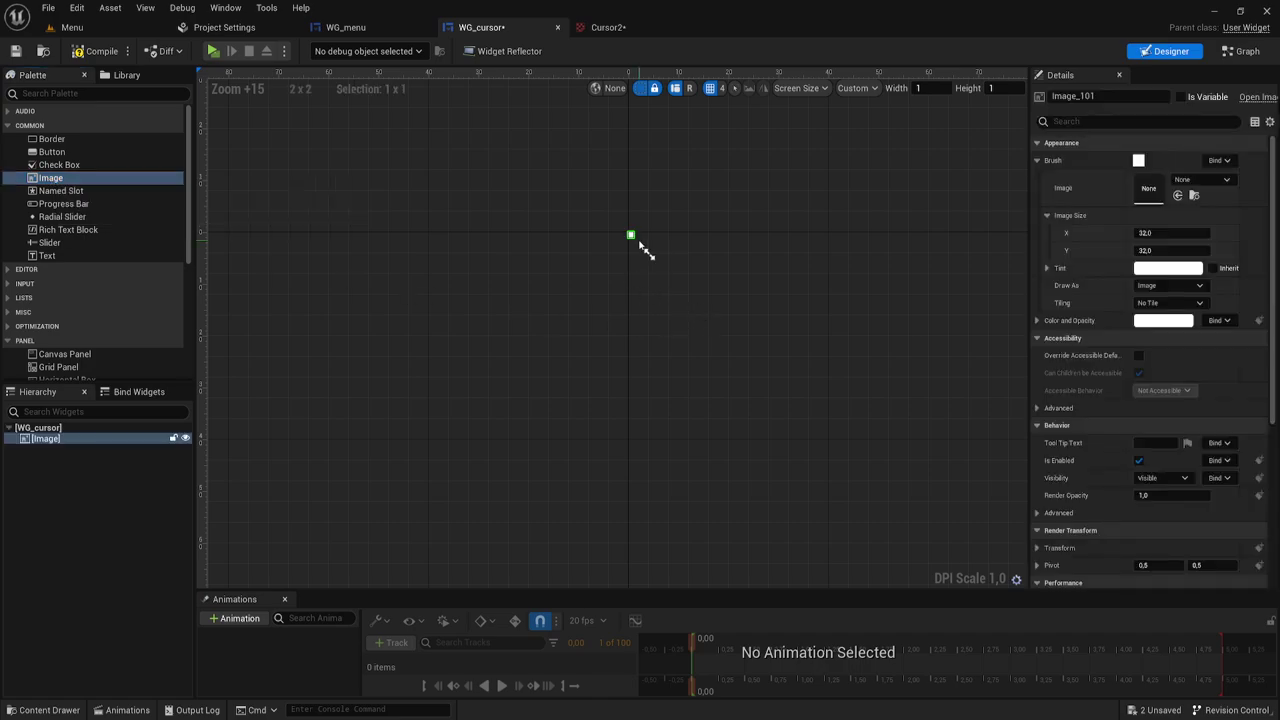
left_click(1219, 161)
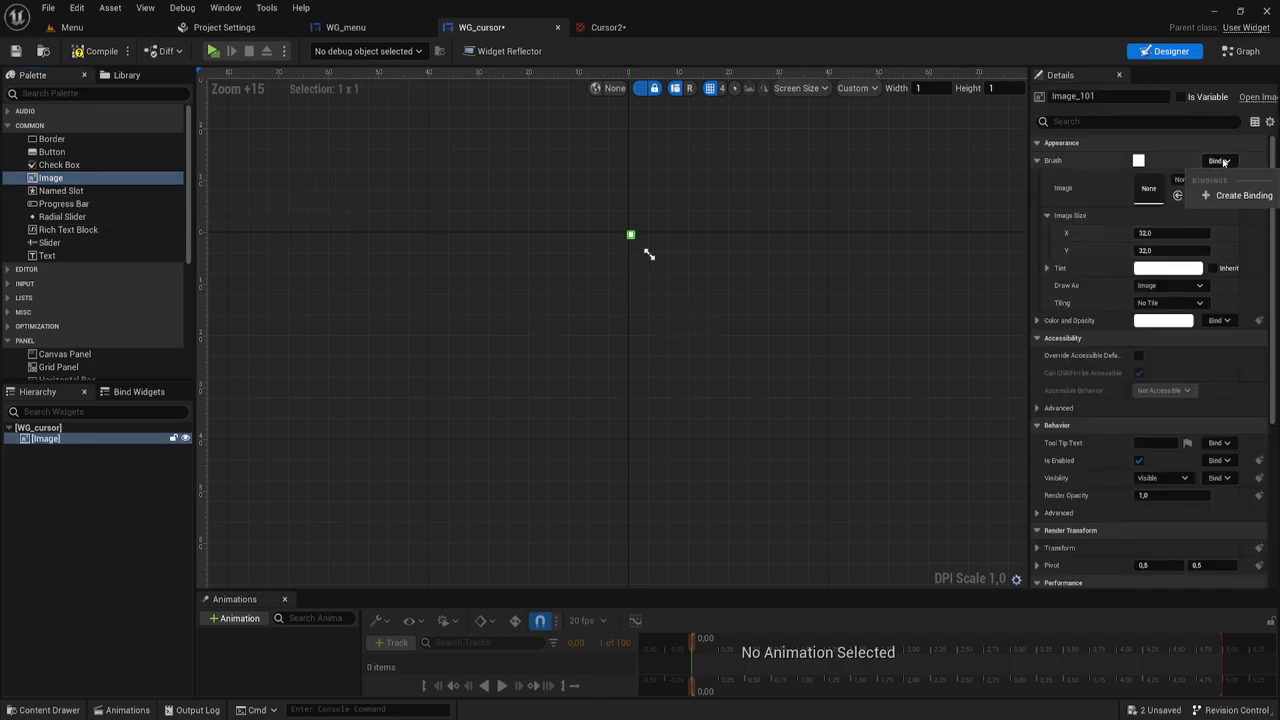
left_click(1224, 163)
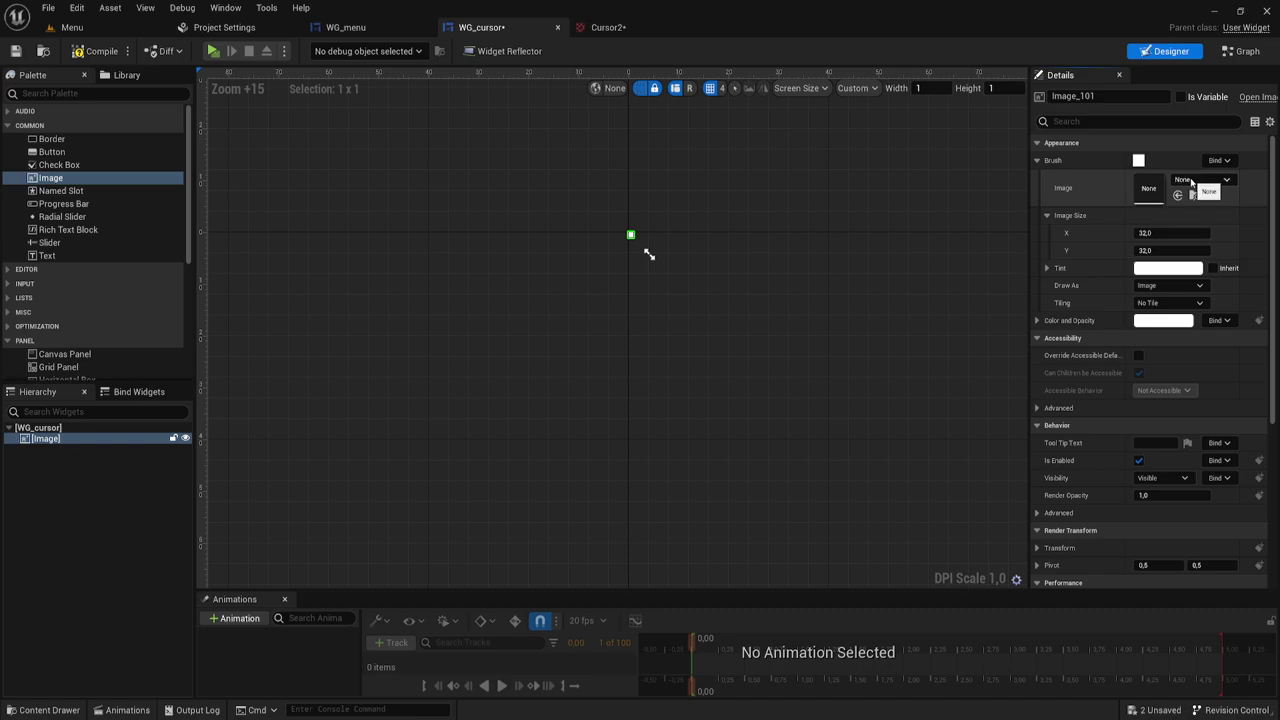
left_click(1191, 181)
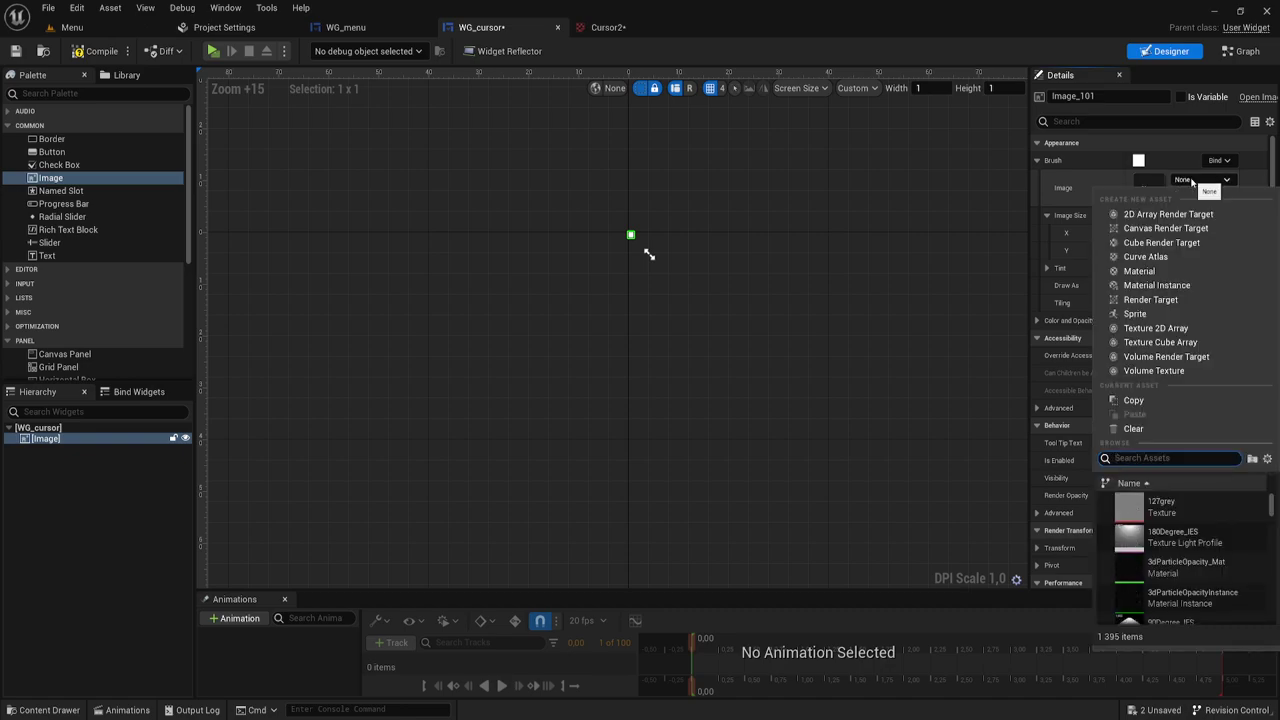
type("curso")
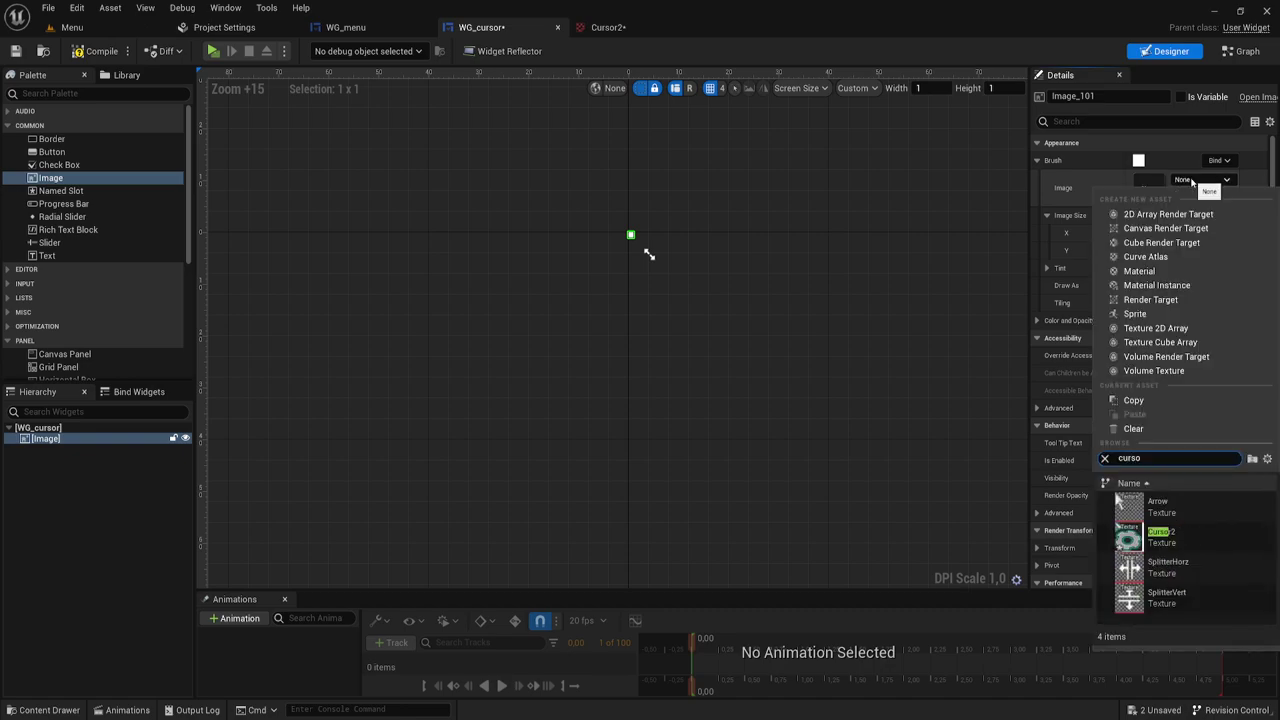
left_click(1160, 540)
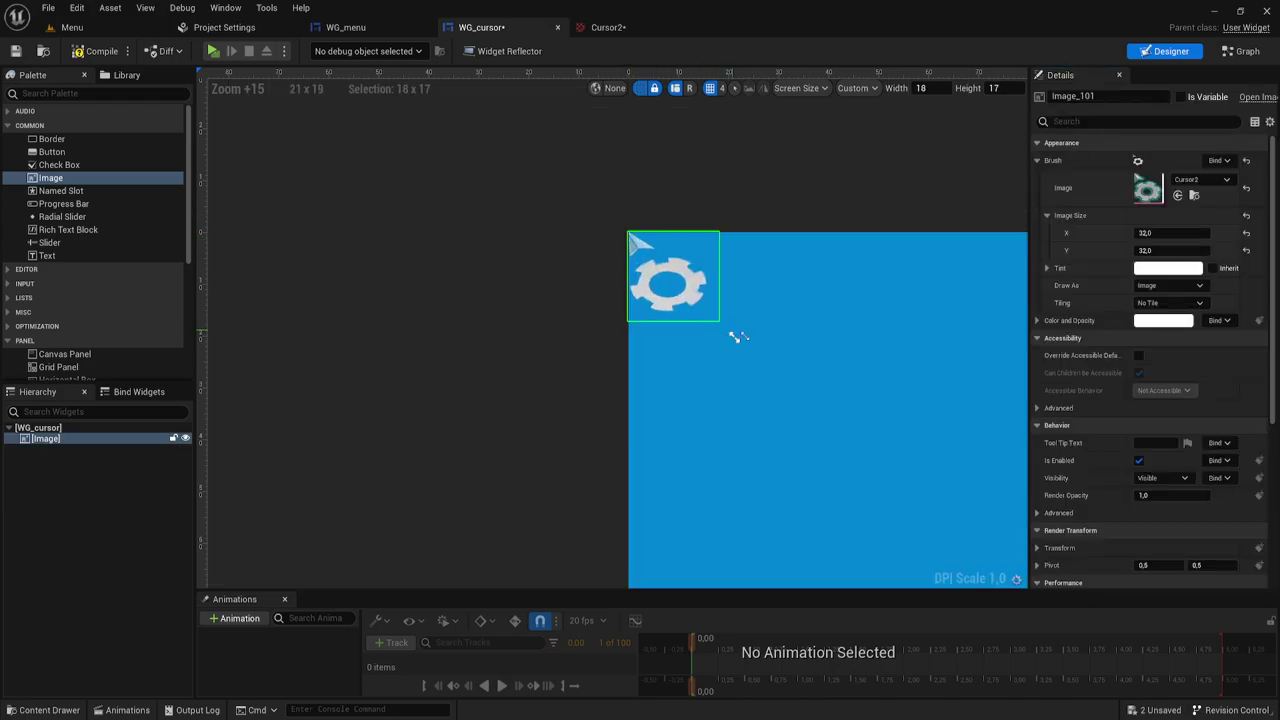
- Resize the widget's design area to 27 × 36 around the image
left_click_drag(649, 255, 800, 390)
scroll(790, 391, "down", 5)
scroll(795, 385, "up", 5)
right_click_drag(804, 370, 677, 292)
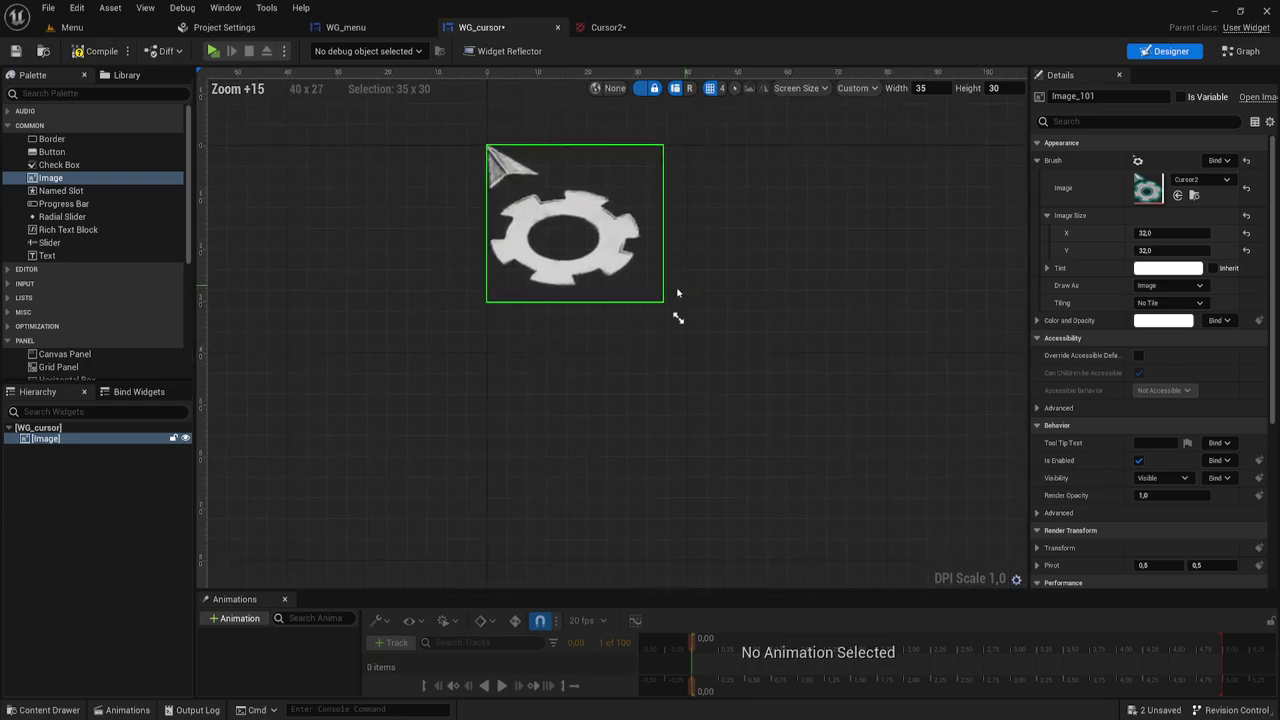
left_click_drag(677, 318, 635, 349)
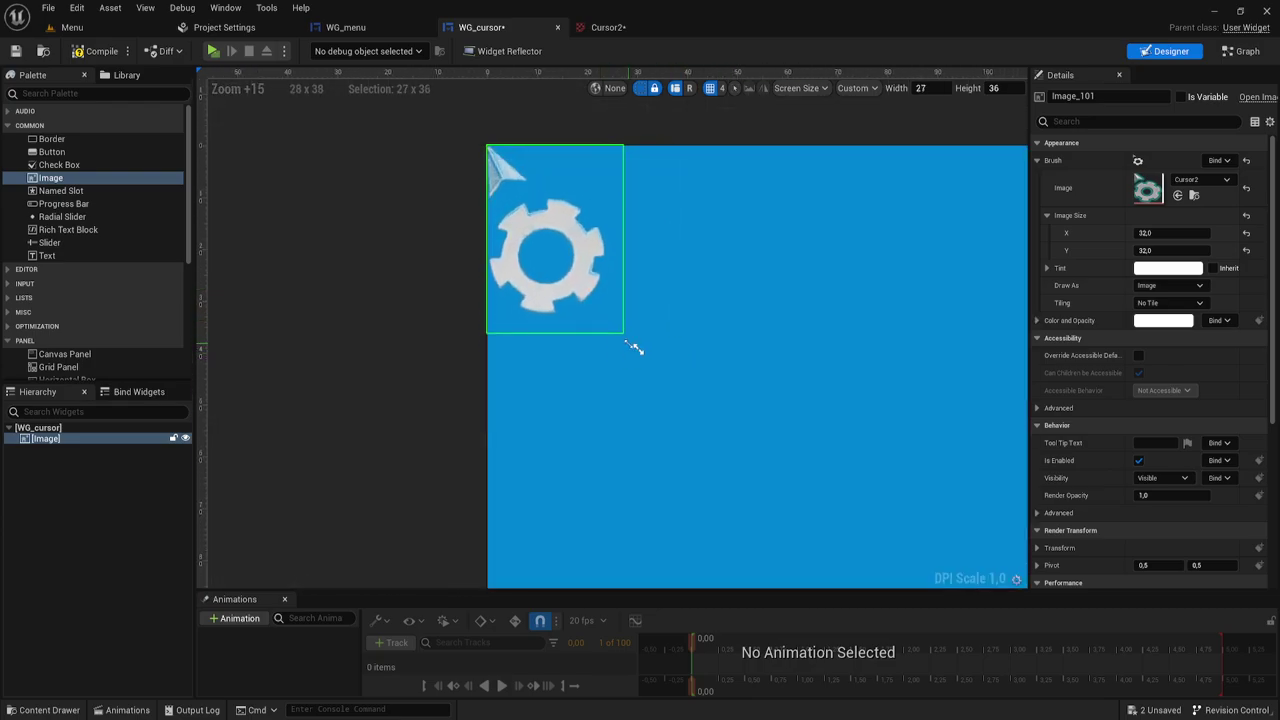
scroll(639, 216, "down", 4)
scroll(560, 210, "up", 1)
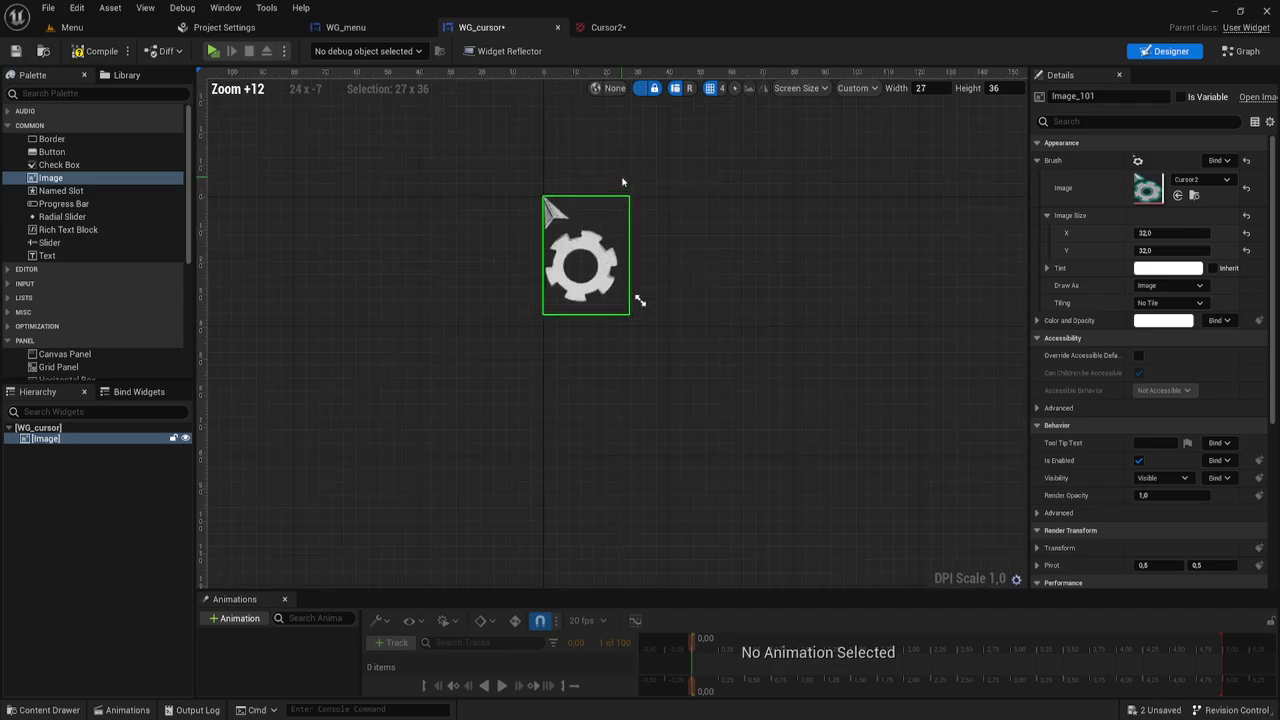
scroll(518, 206, "up", 3)
scroll(595, 345, "down", 3)
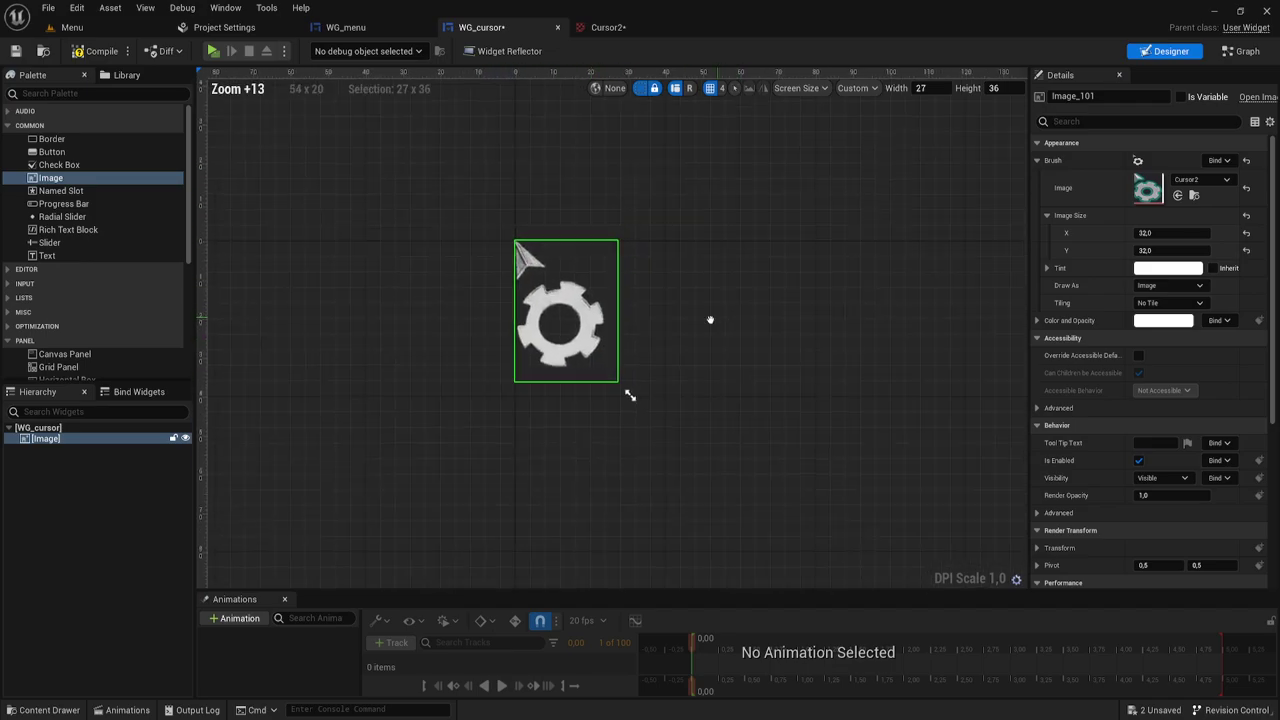
right_click_drag(709, 317, 766, 360)
scroll(587, 312, "up", 6)
scroll(586, 315, "down", 1)
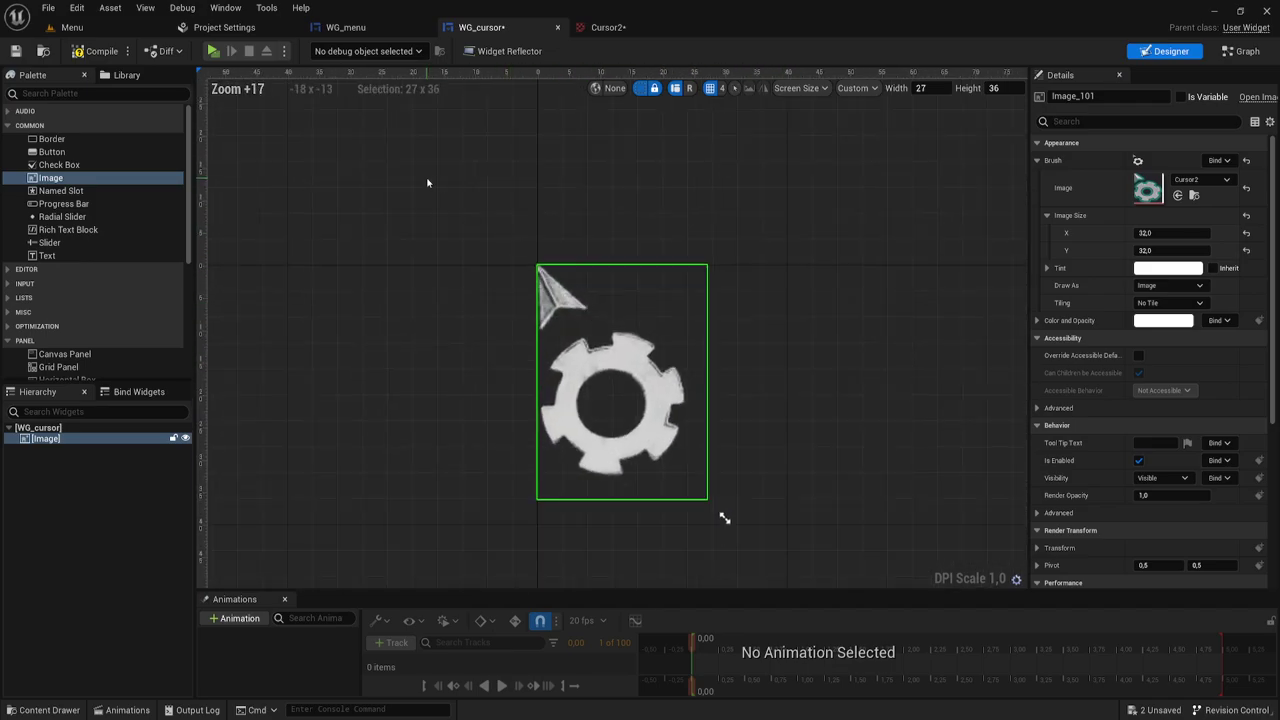
scroll(585, 315, "up", 3)
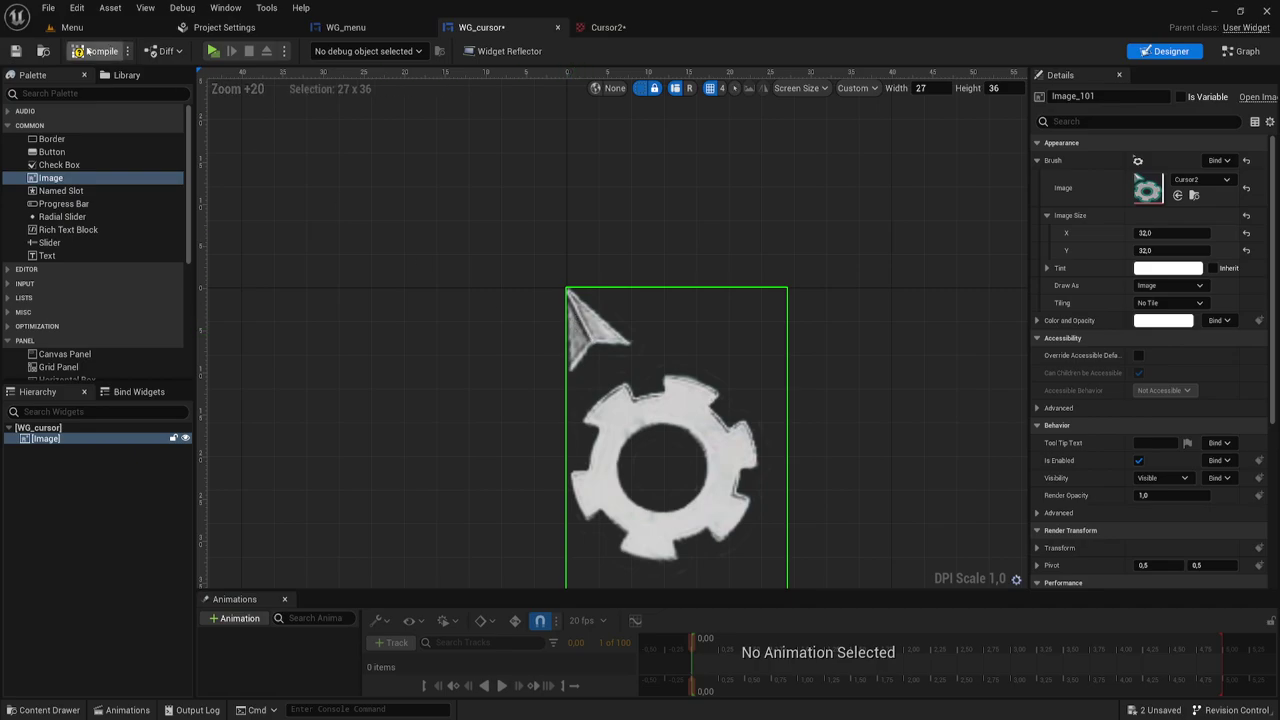
- Compile WG_cursor and recentre the image in the canvas view
left_click(95, 51)
scroll(621, 205, "down", 4)
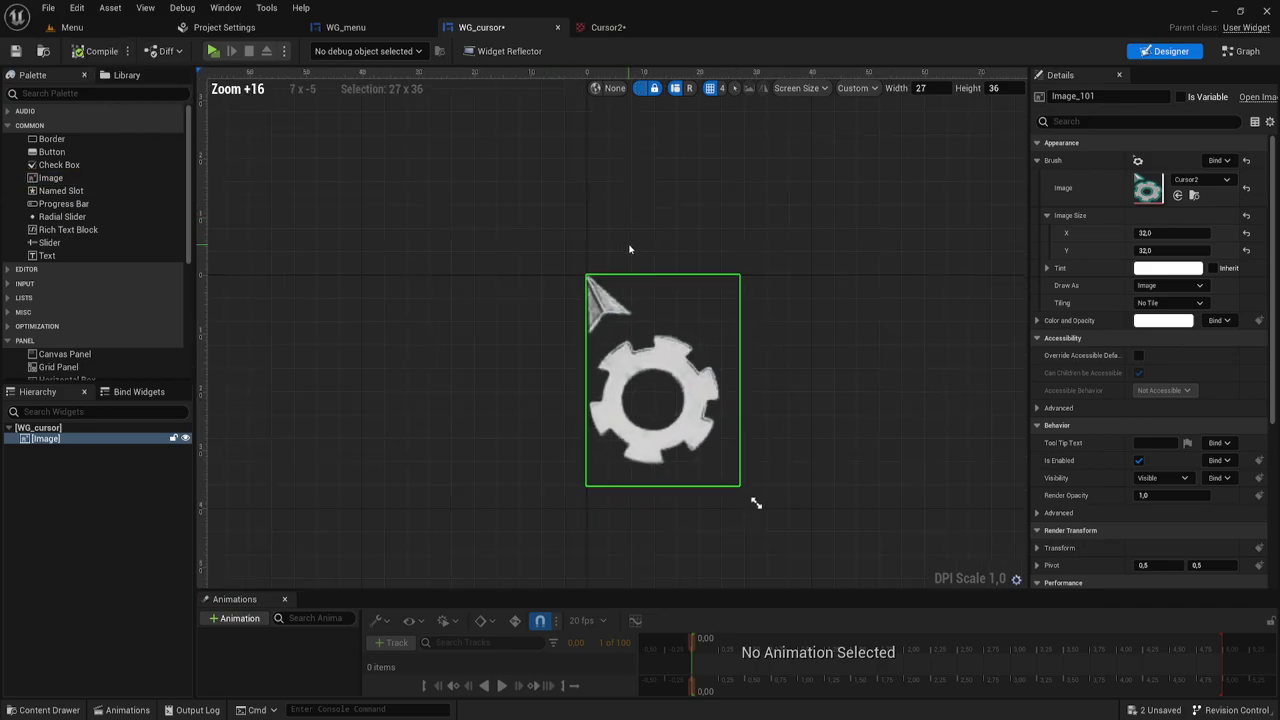
right_click_drag(629, 243, 531, 160)
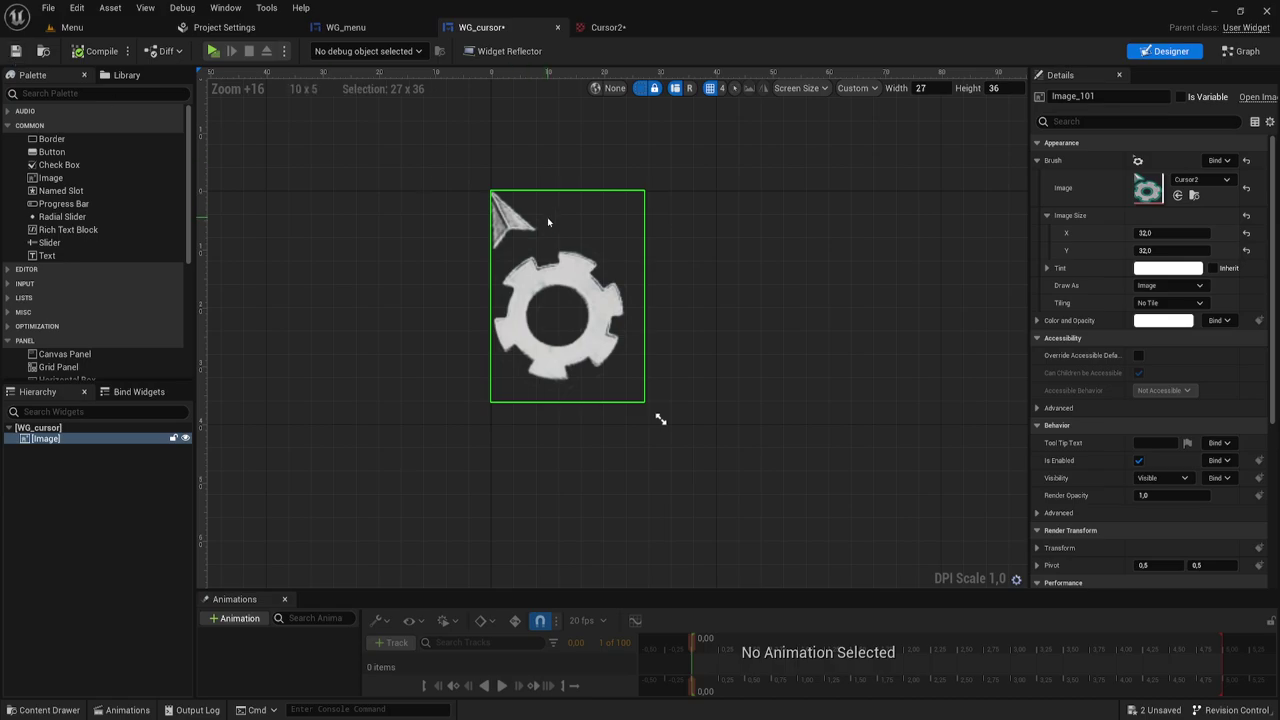
scroll(552, 226, "down", 6)
scroll(552, 226, "up", 2)
scroll(552, 226, "up", 1)
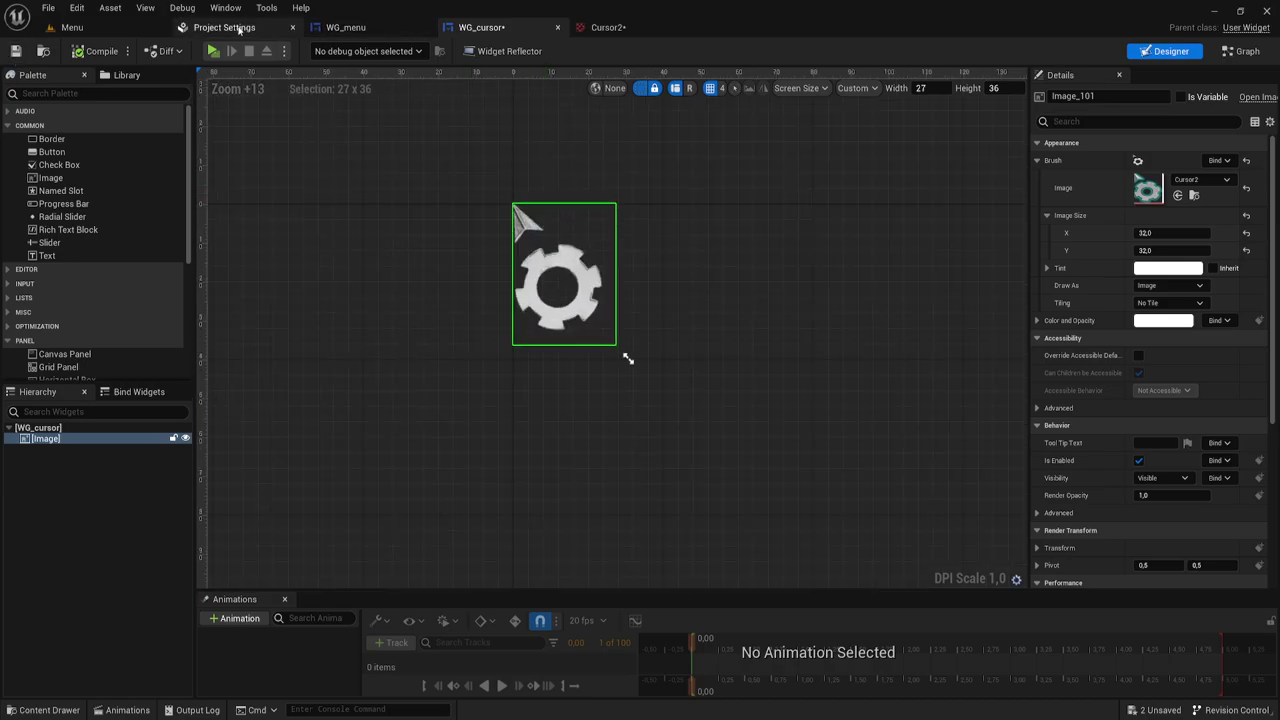
- Map the Default software cursor to WG_cursor and expand Hardware Cursors
left_click(239, 29)
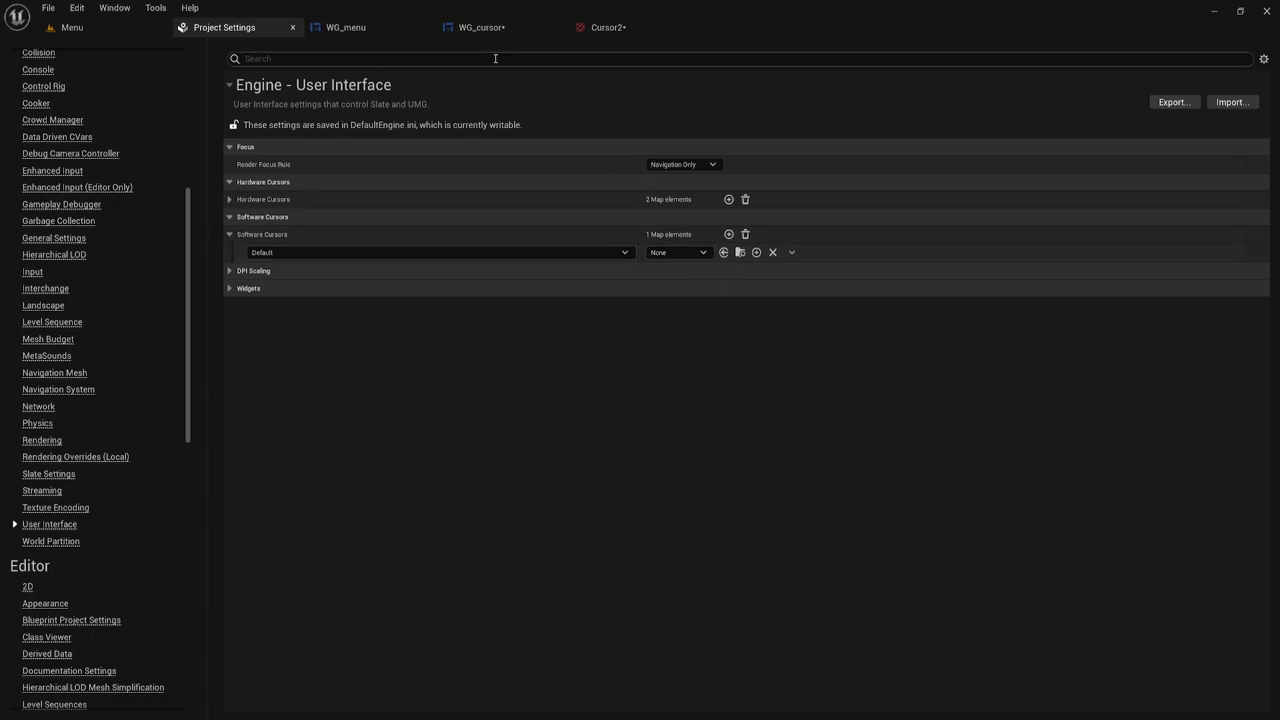
left_click(705, 256)
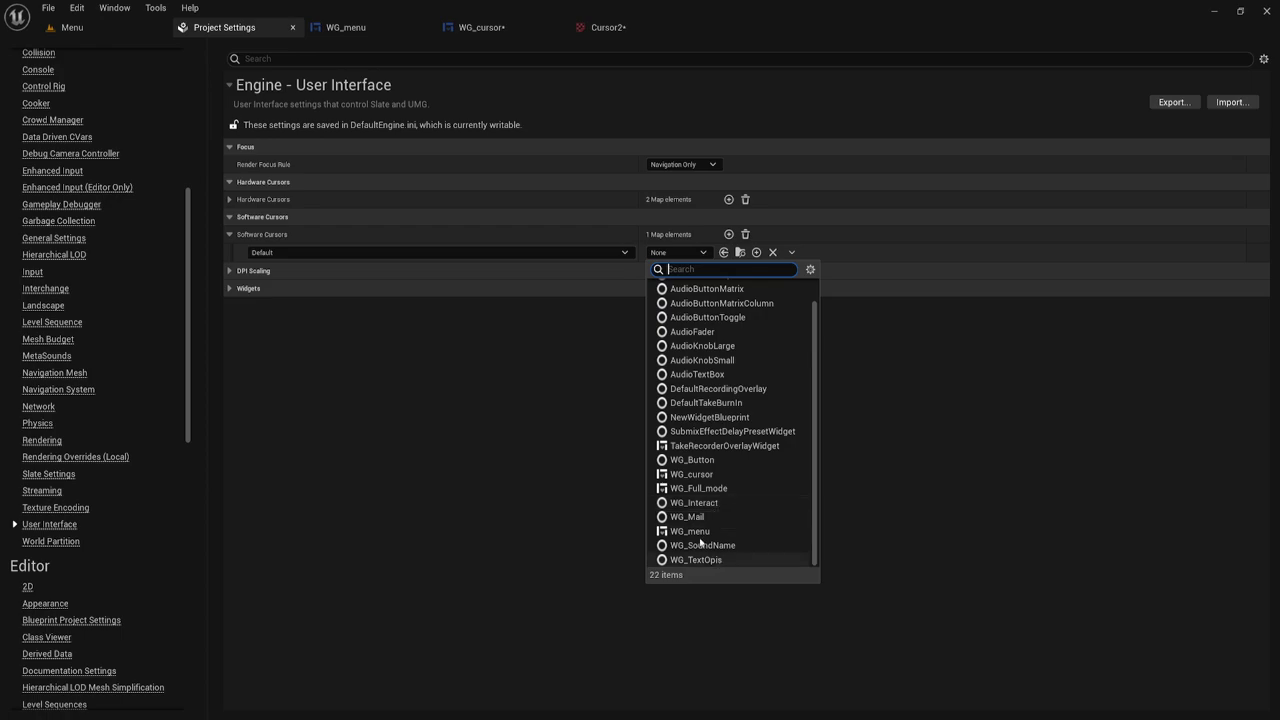
left_click(712, 499)
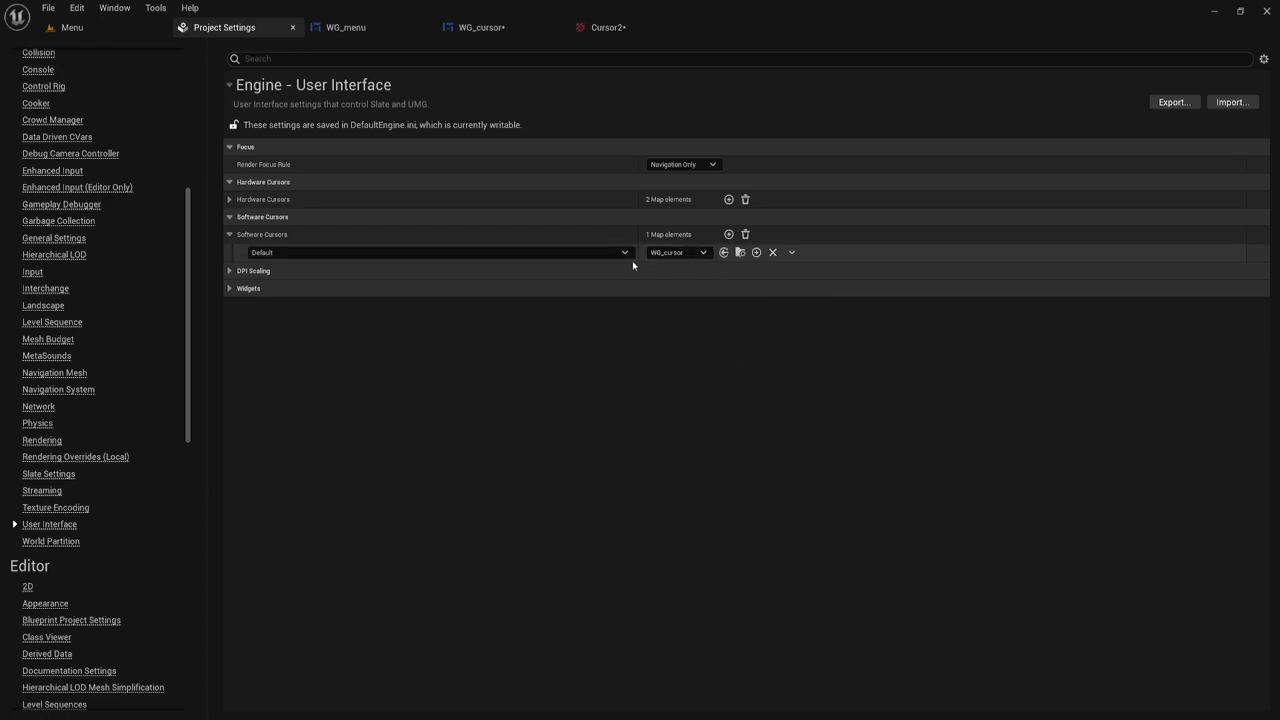
left_click(230, 200)
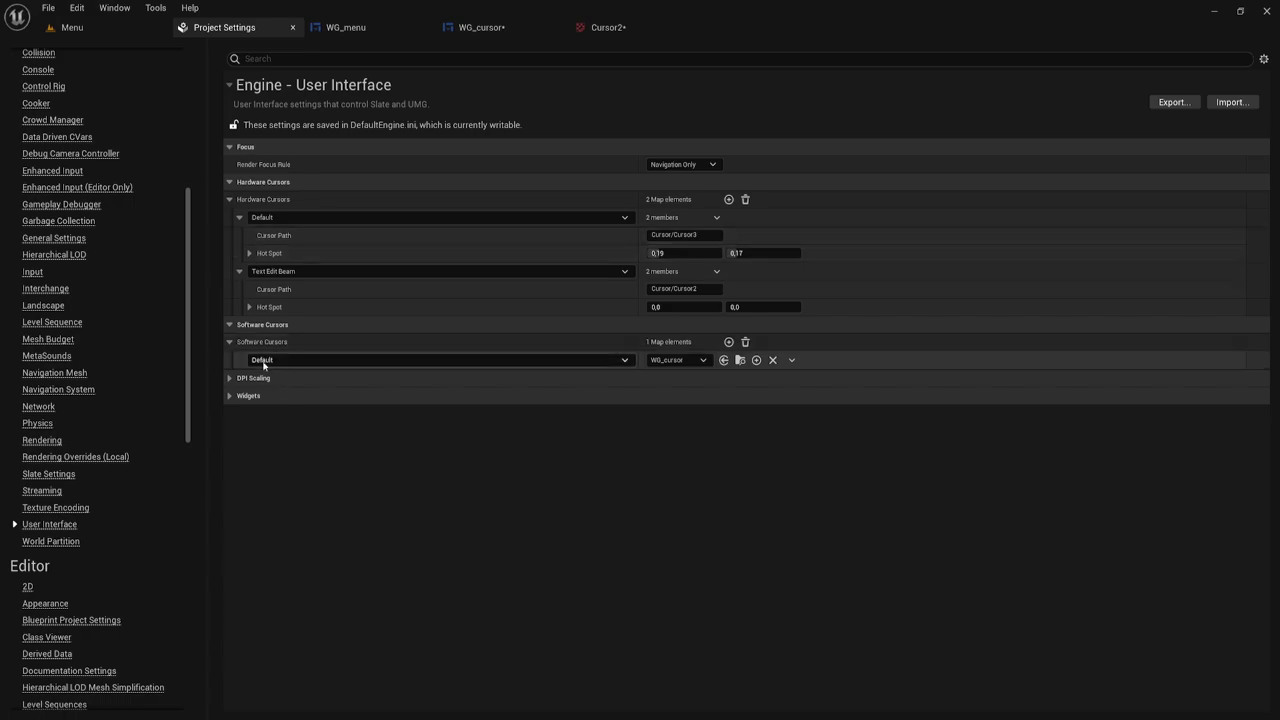
- Set the first hardware cursor entry to Hand and go back to the Menu level
left_click(280, 217)
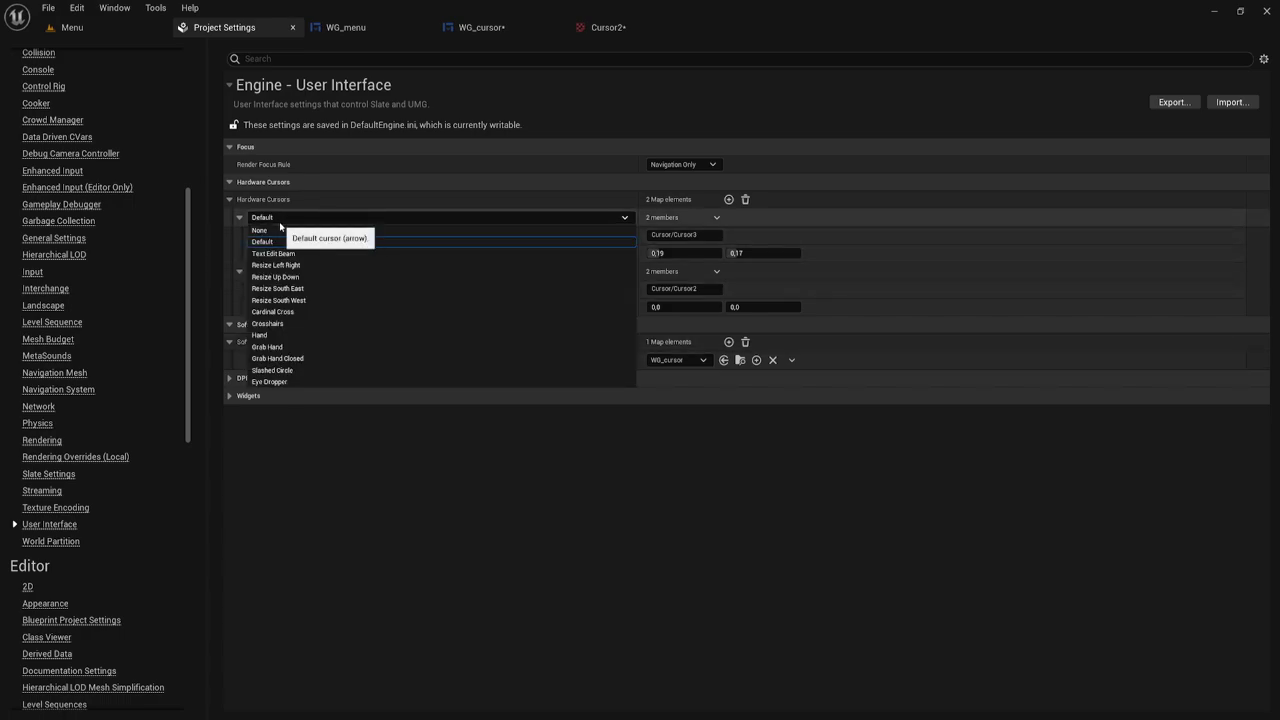
left_click(265, 338)
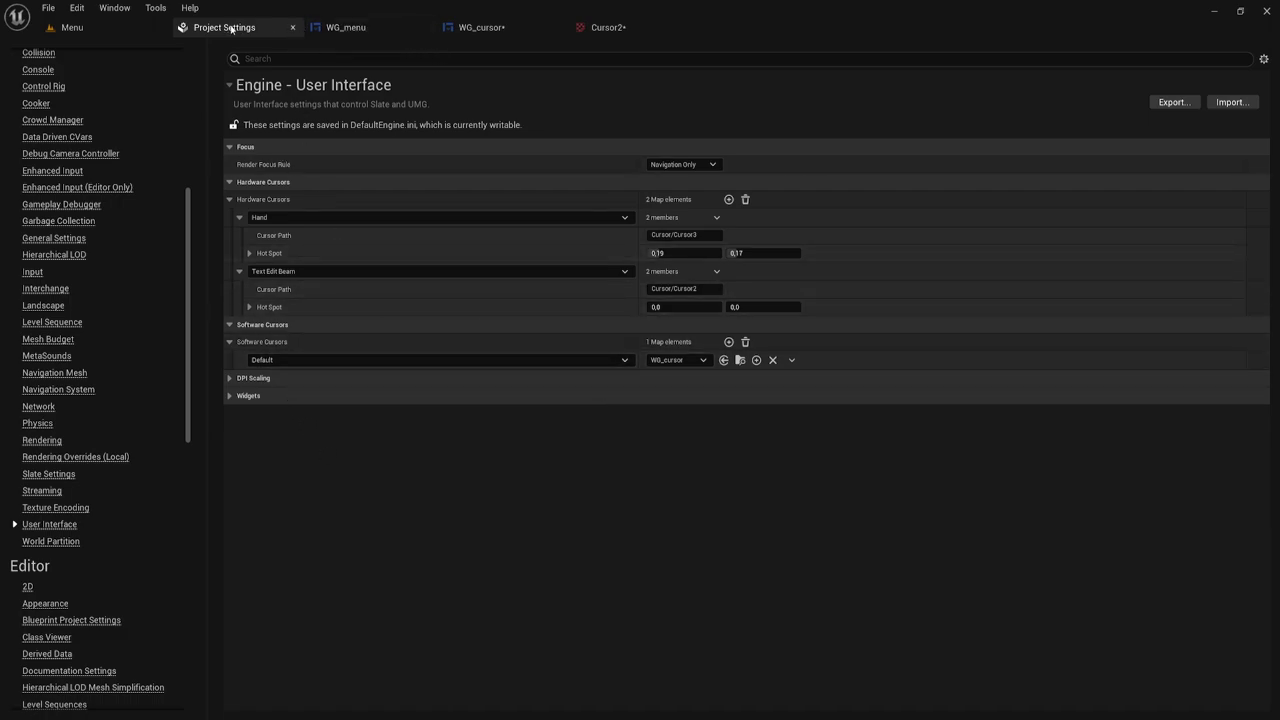
left_click(116, 28)
left_click(281, 50)
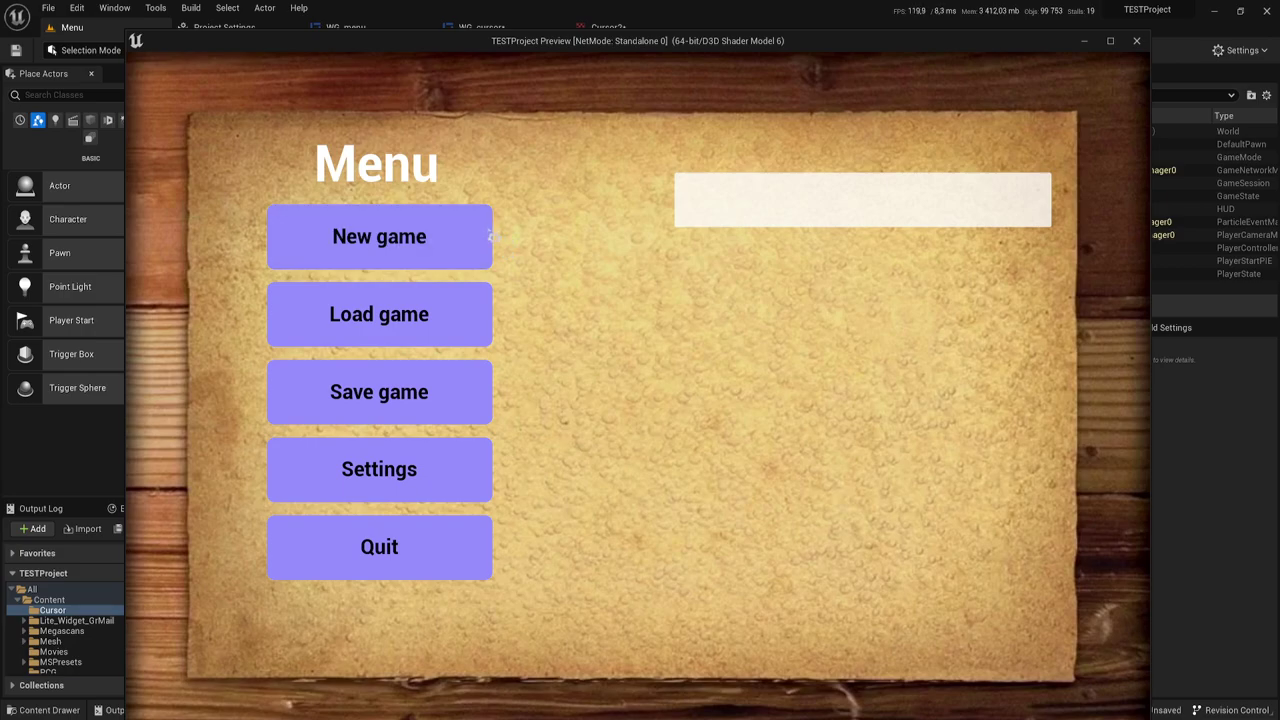
key("Escape")
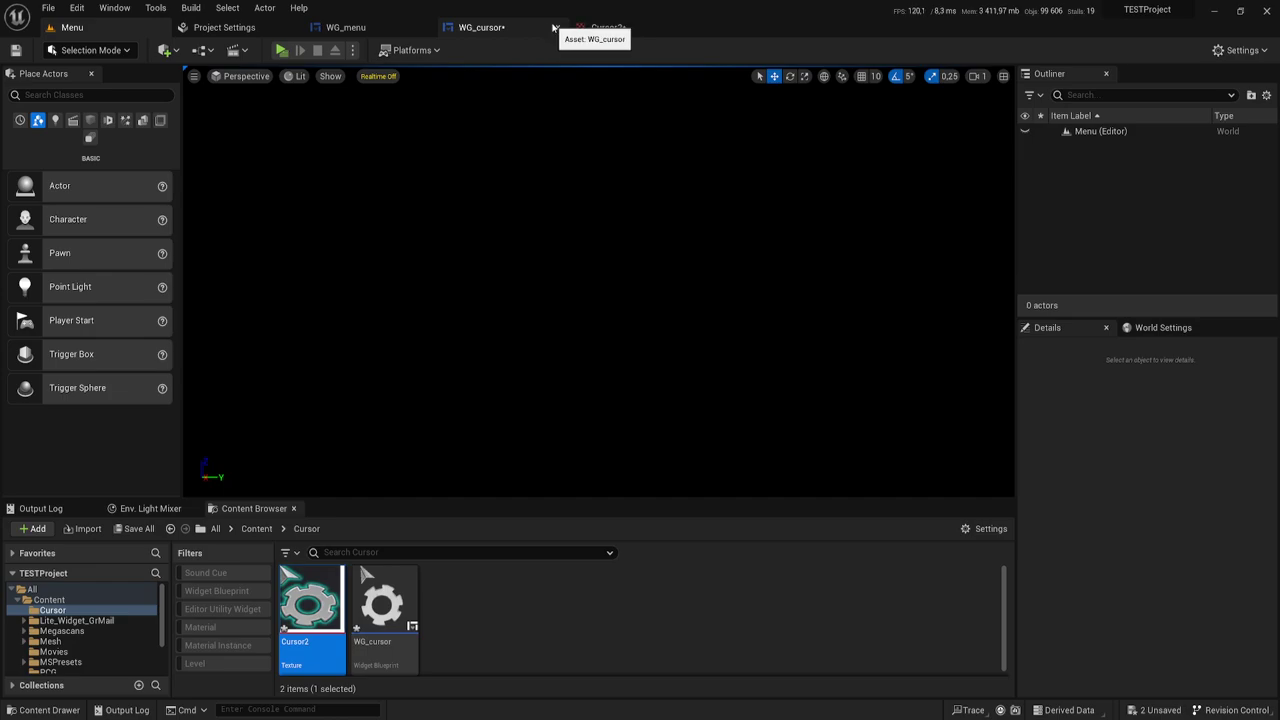
- Cut the Image out of WG_cursor and add a Canvas Panel under the root
left_click(488, 28)
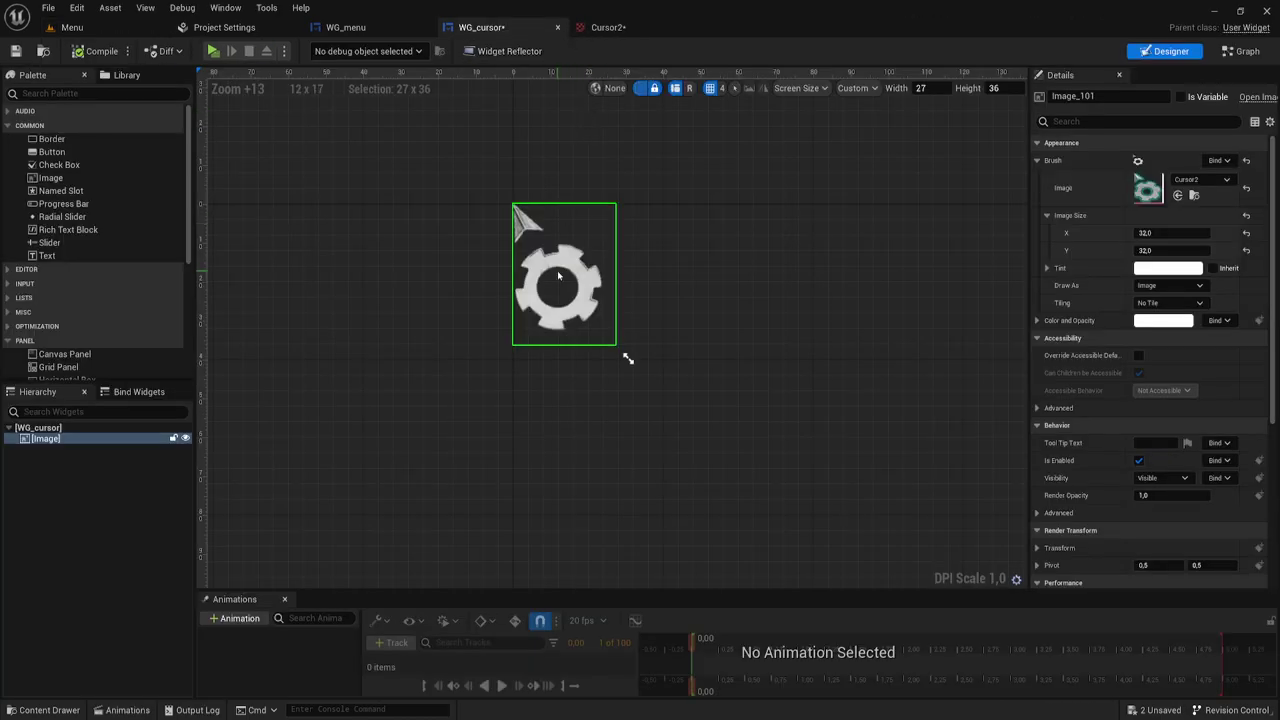
left_click(40, 428)
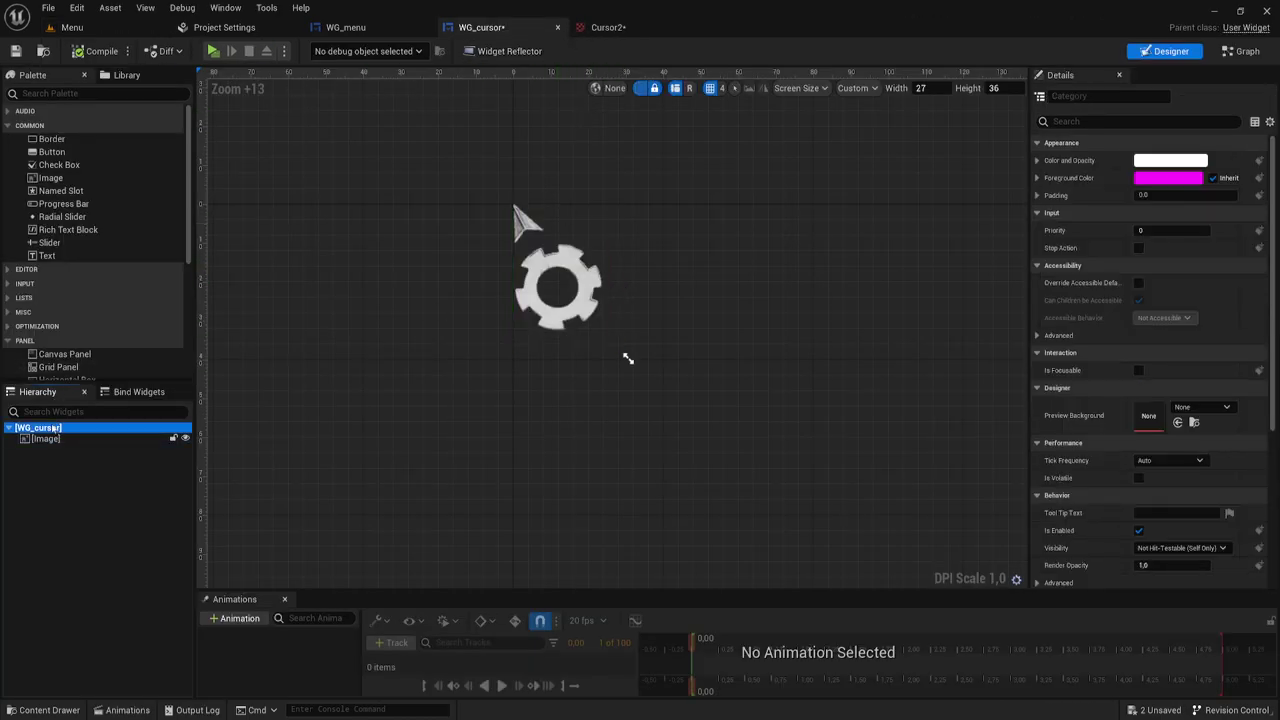
right_click(48, 440)
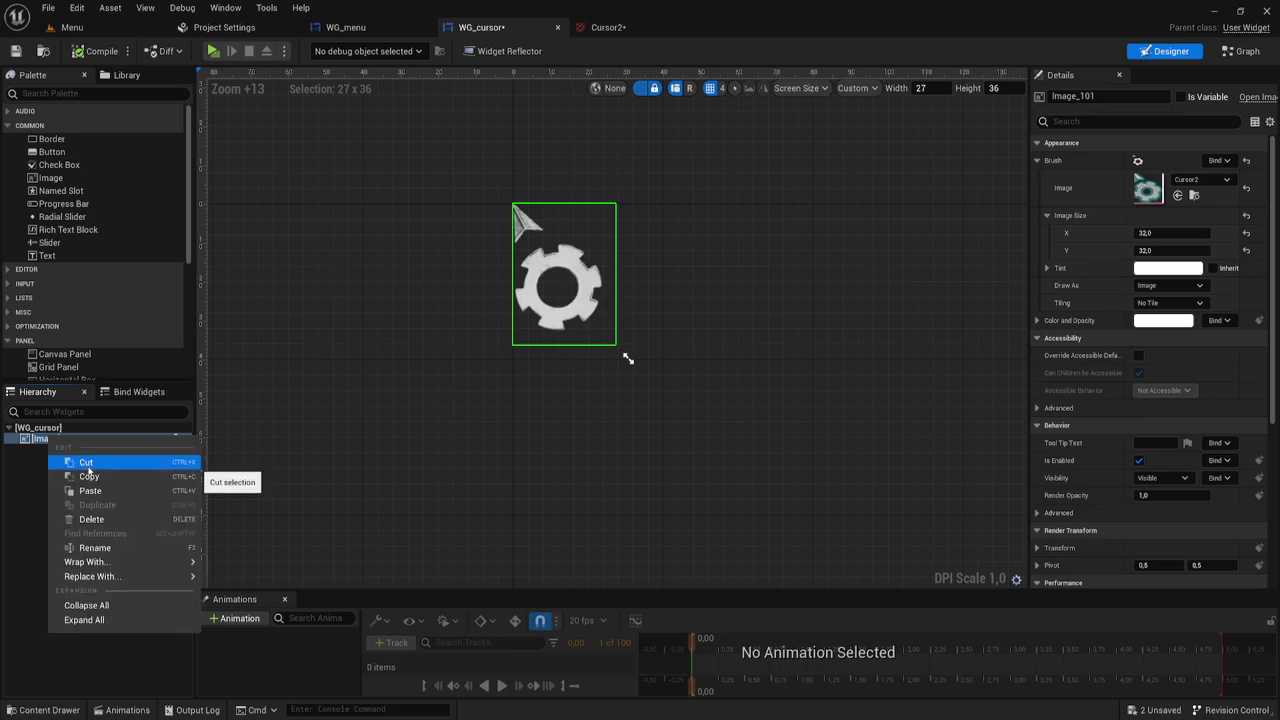
left_click(85, 462)
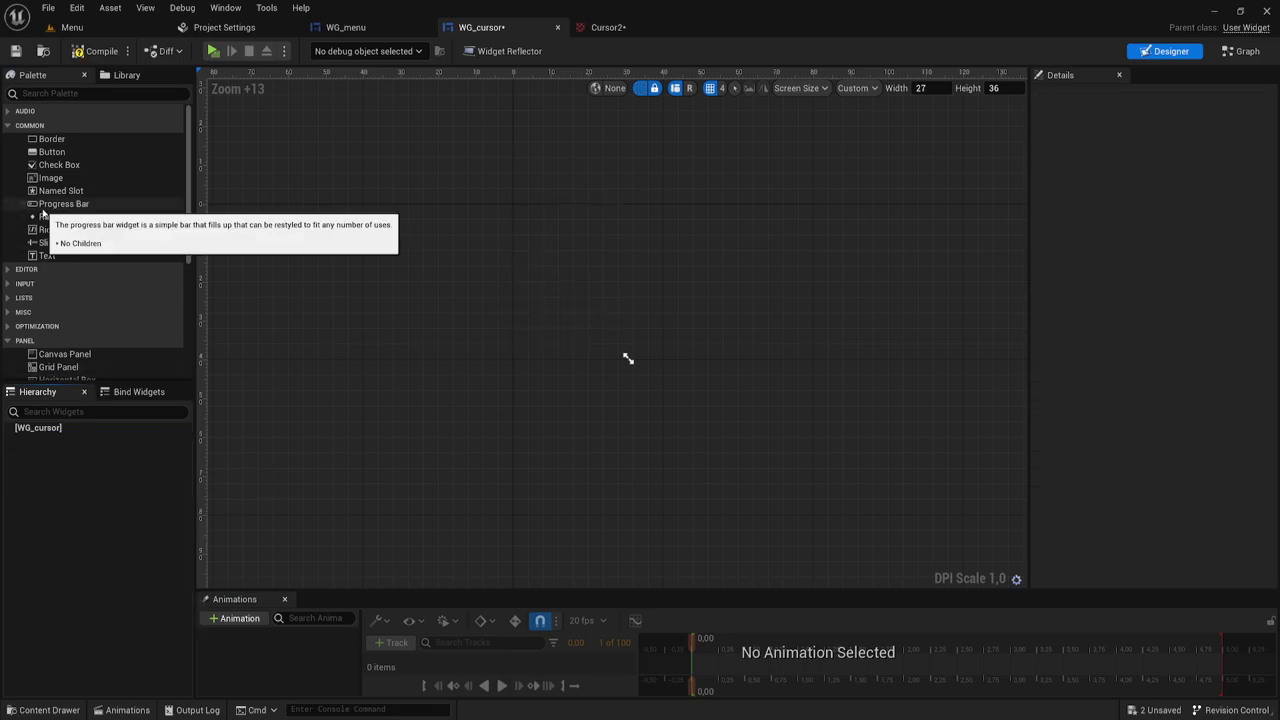
left_click_drag(64, 354, 47, 432)
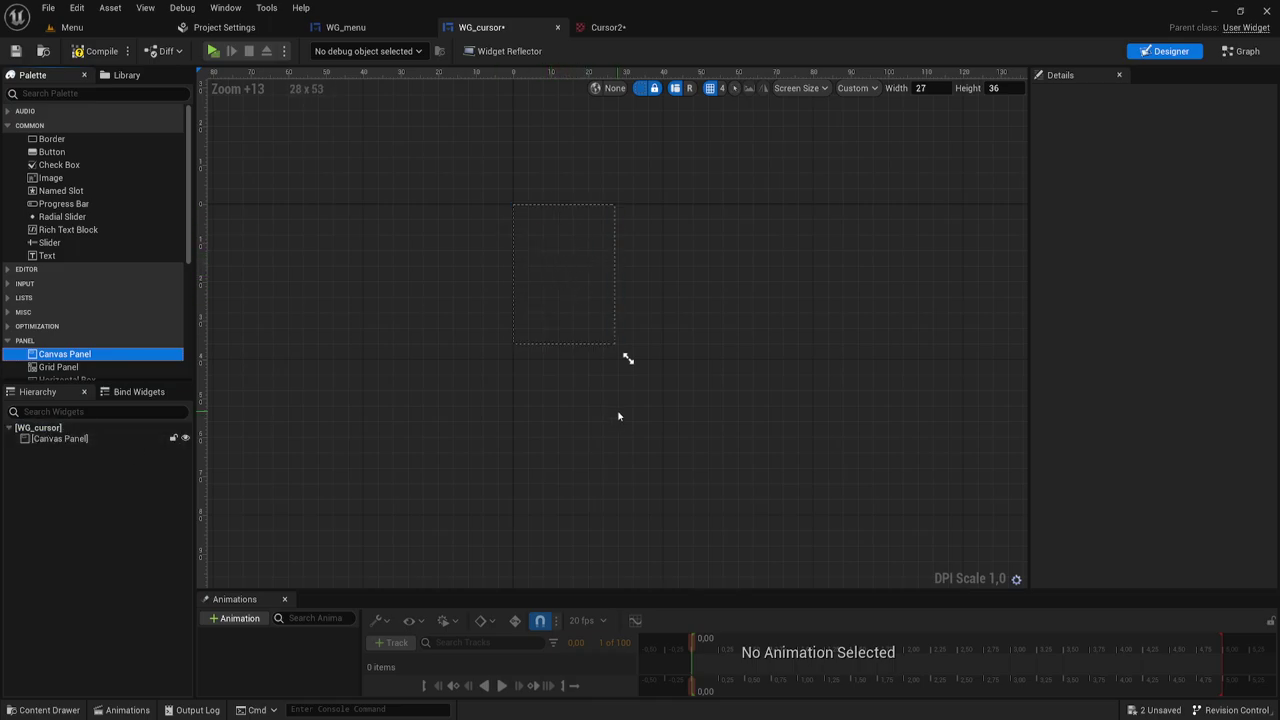
scroll(623, 349, "down", 5)
scroll(629, 316, "up", 4)
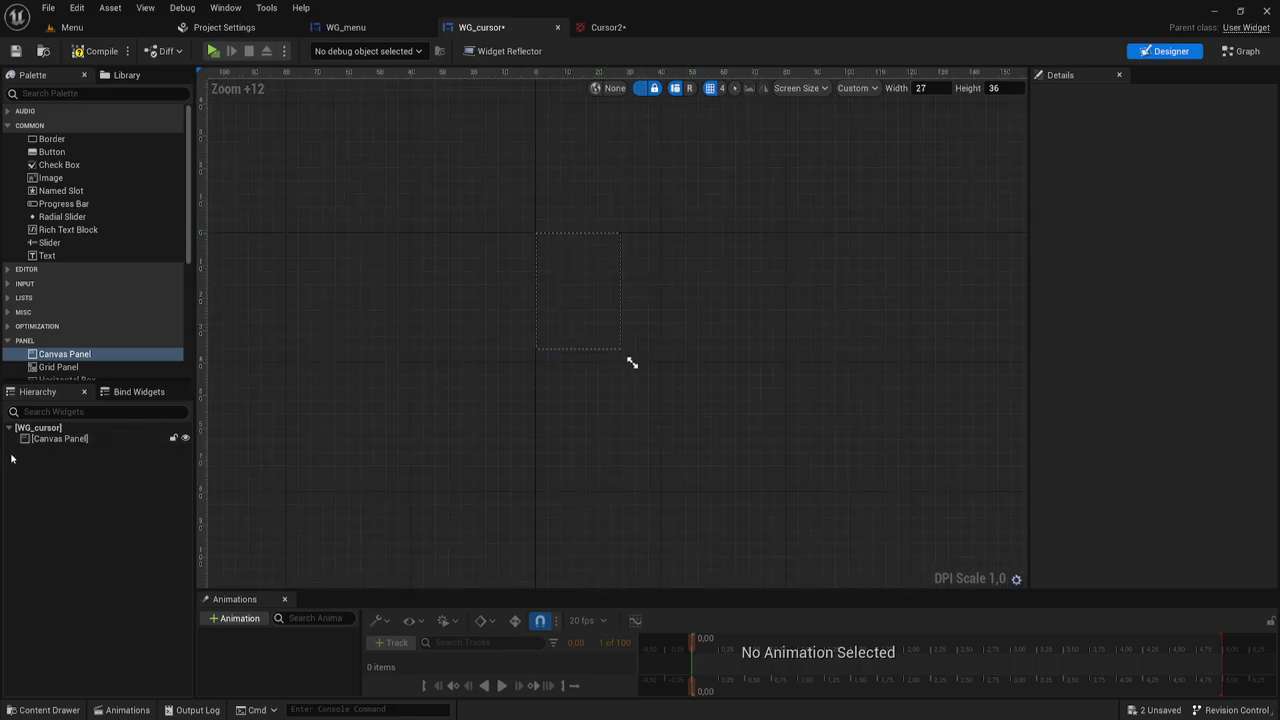
- Set the custom design size to 110 × 153 and zoom the canvas out
left_click(926, 89)
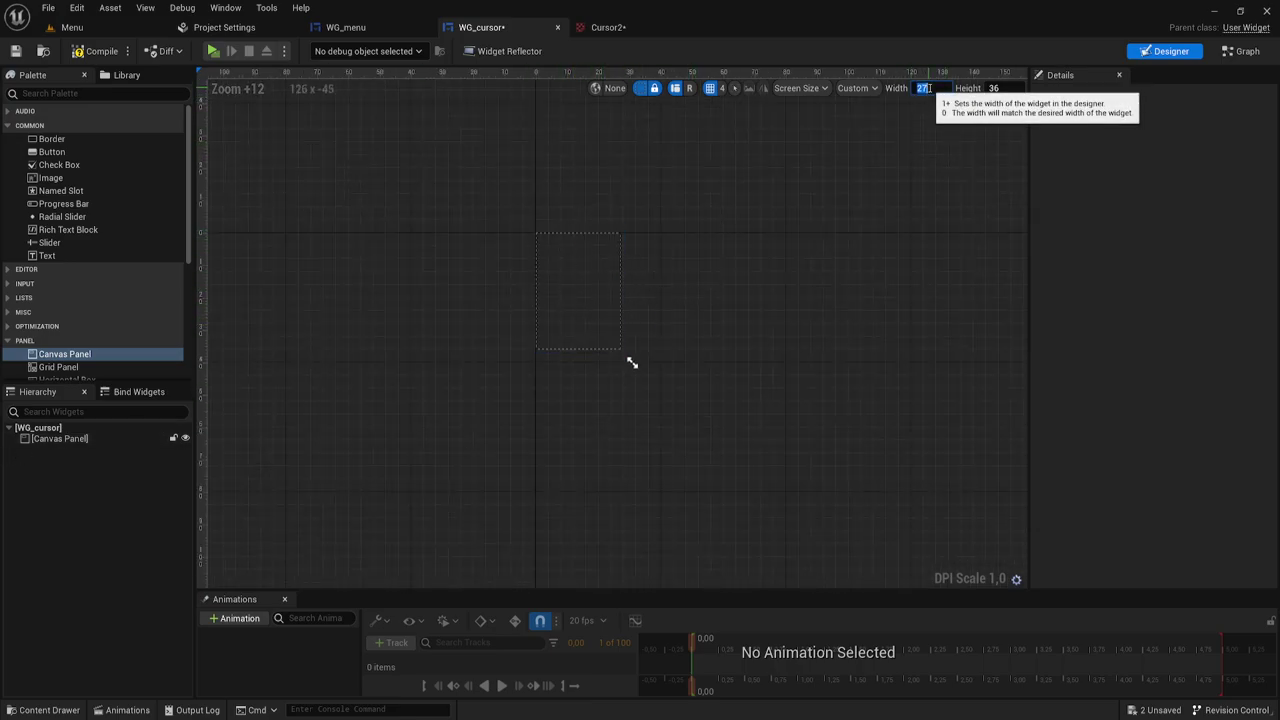
type("1")
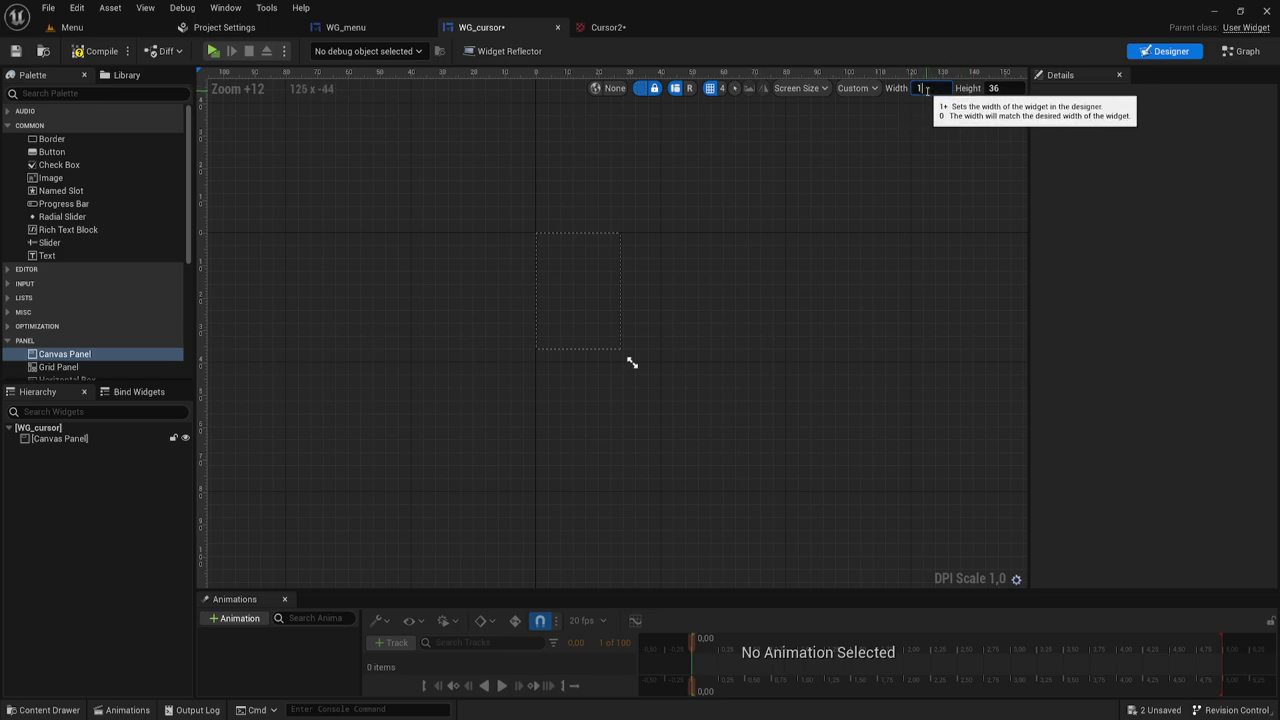
type("10")
left_click(1000, 88)
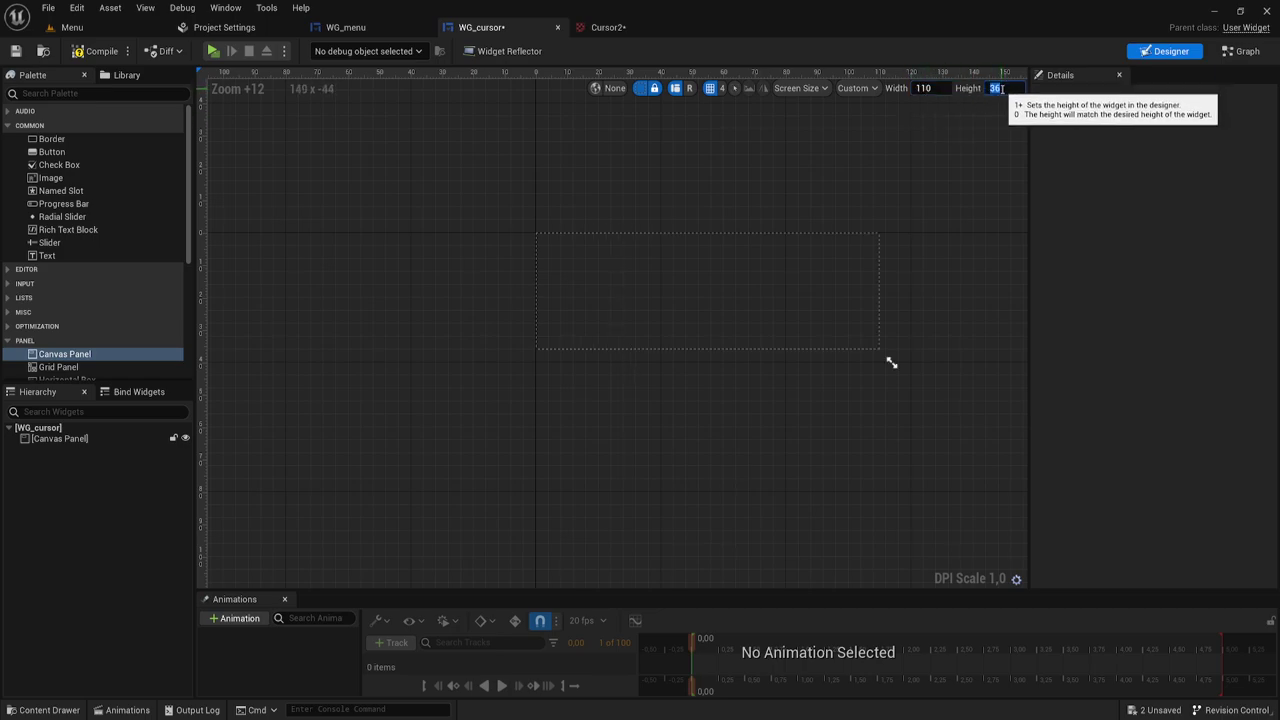
type("153")
key("Return")
scroll(657, 331, "down", 4)
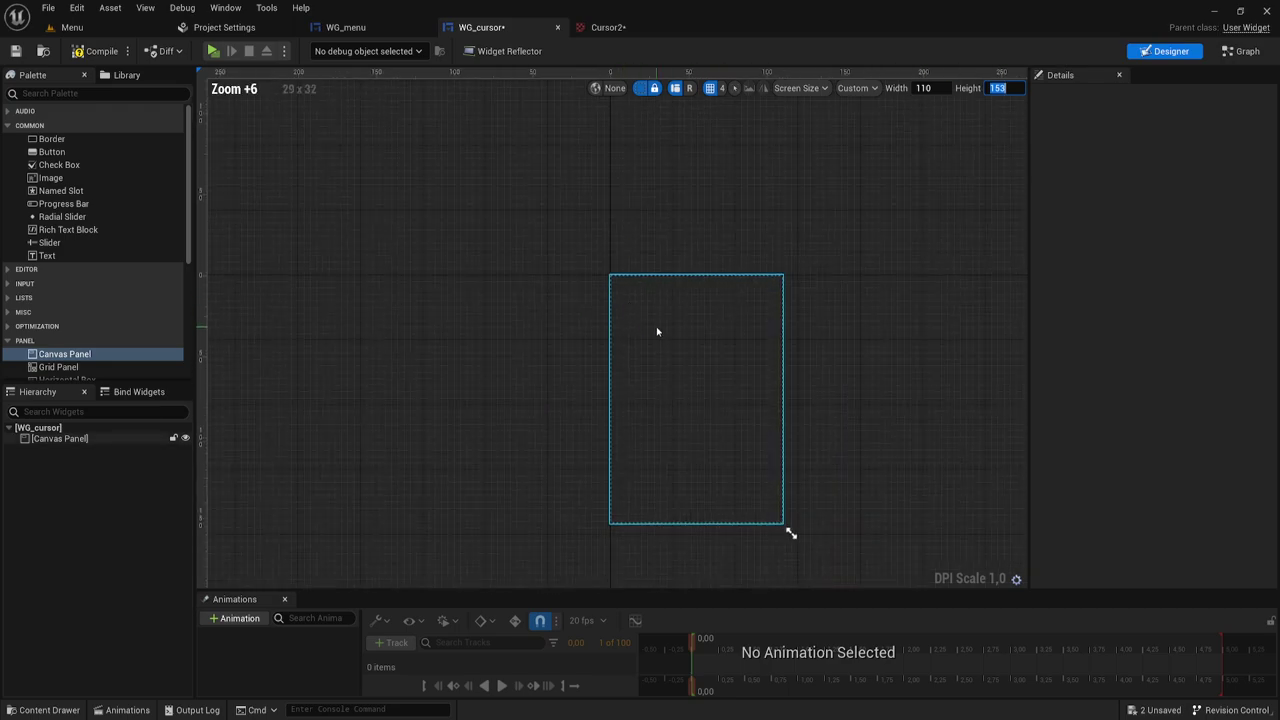
scroll(655, 250, "down", 2)
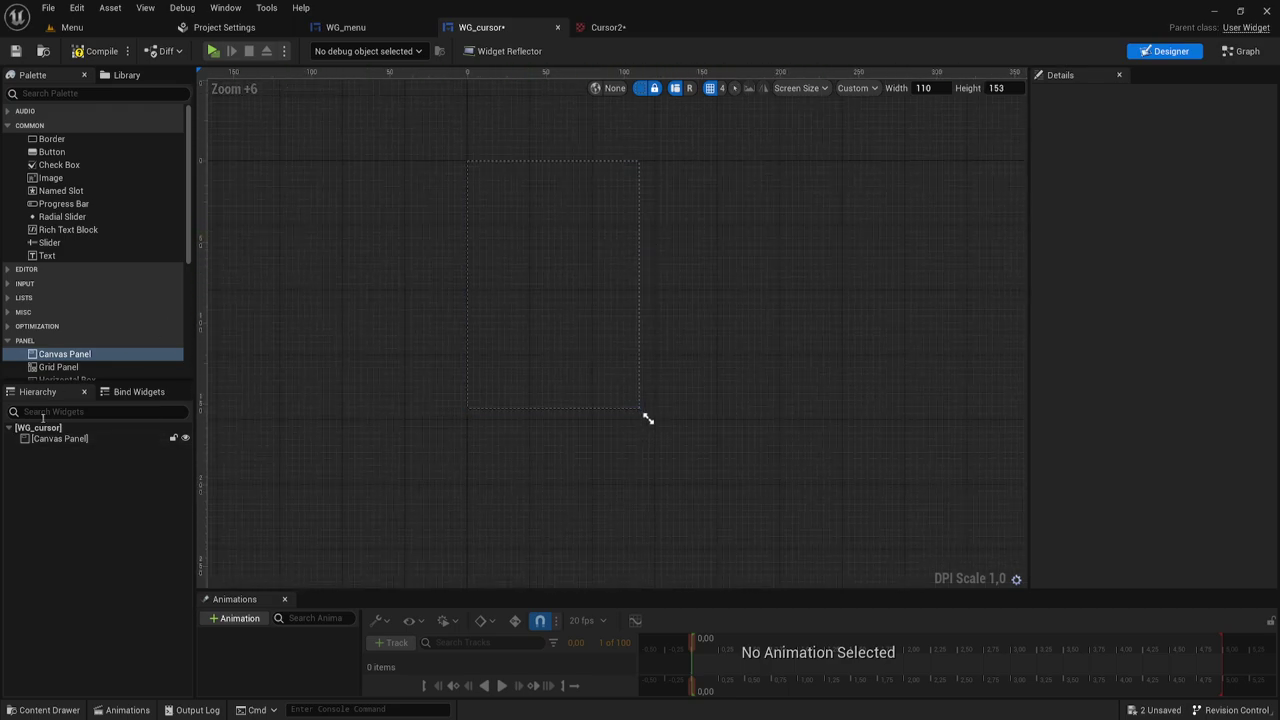
- Paste the gear image into the Canvas Panel and stretch it to about 109.3 × 152.9
right_click(54, 446)
left_click(100, 494)
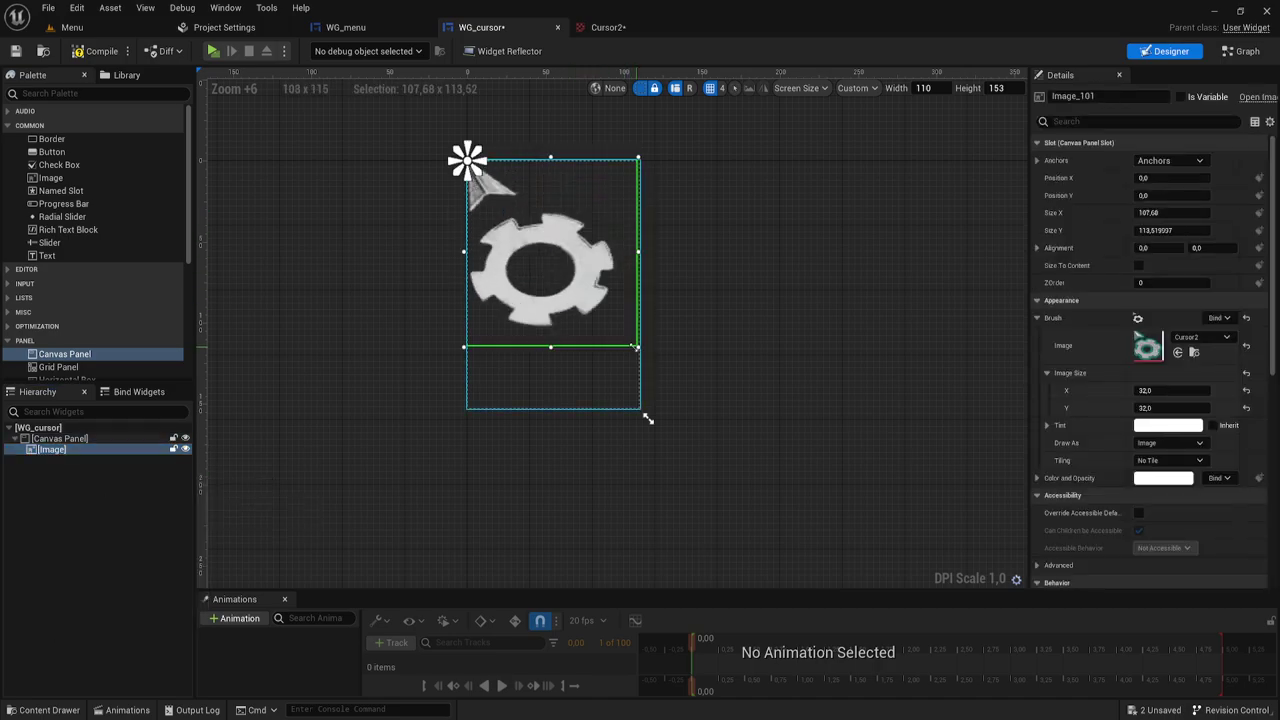
mouse_move(626, 211)
left_mouse_down()
mouse_move(640, 408)
mouse_move(568, 290)
left_mouse_up()
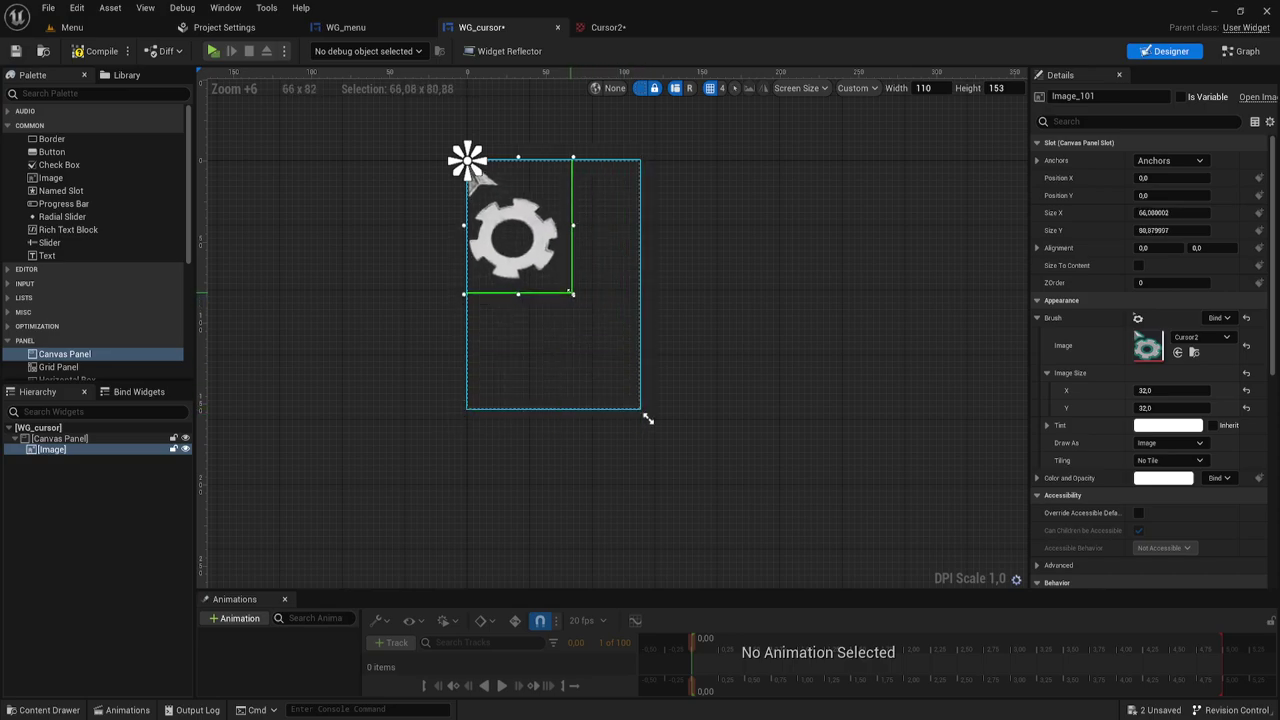
left_click_drag(645, 416, 645, 418)
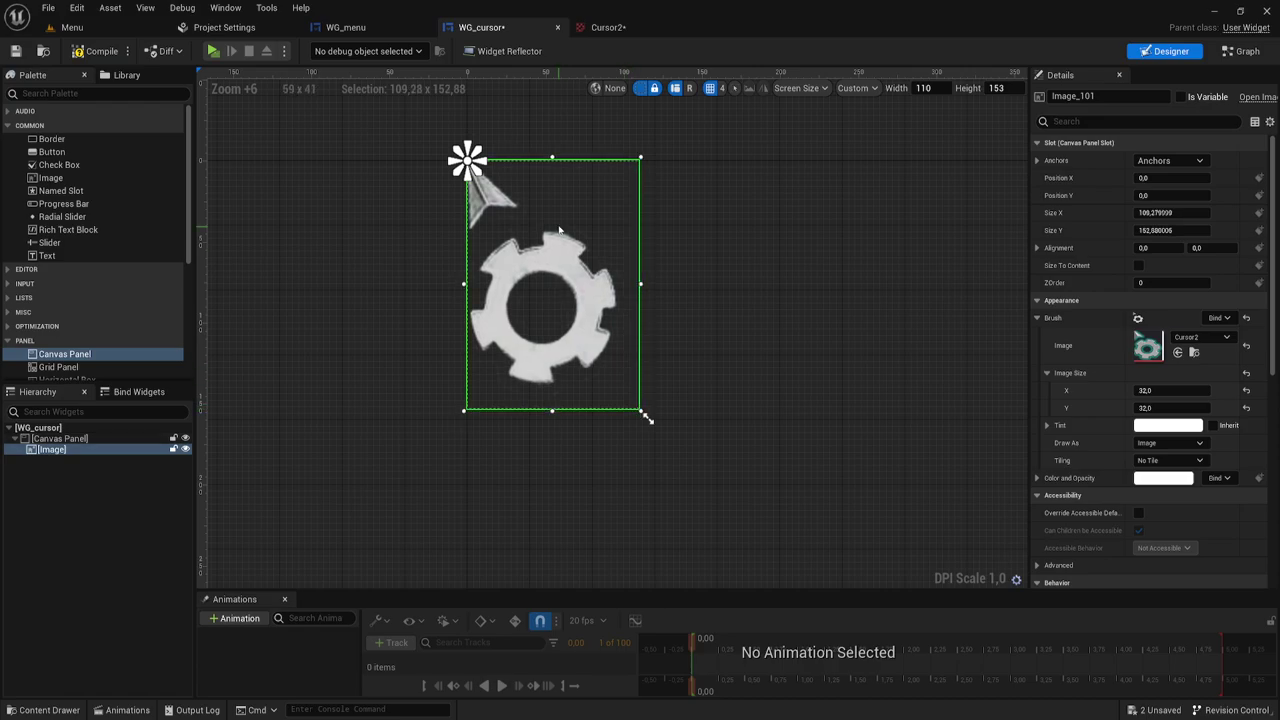
- Move the gear image to position 52, 68 and select the canvas panel
left_click_drag(544, 260, 632, 378)
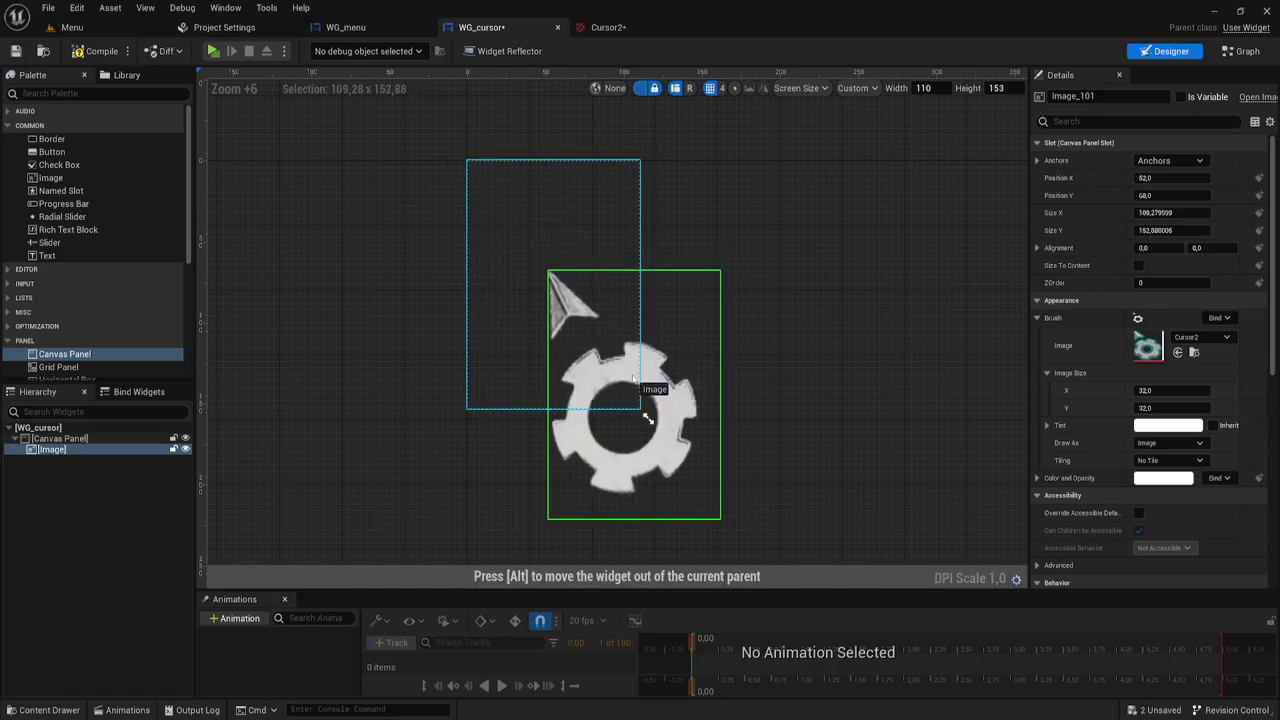
left_click_drag(633, 378, 633, 378)
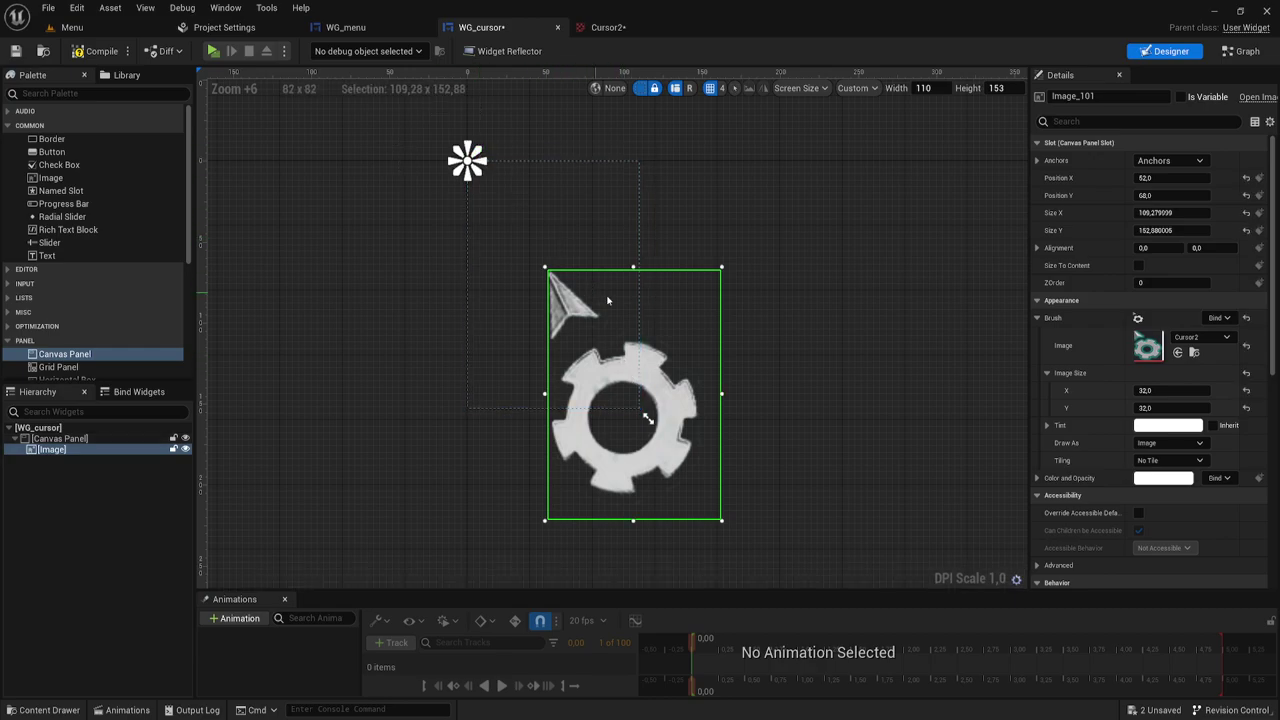
right_click_drag(591, 298, 560, 215)
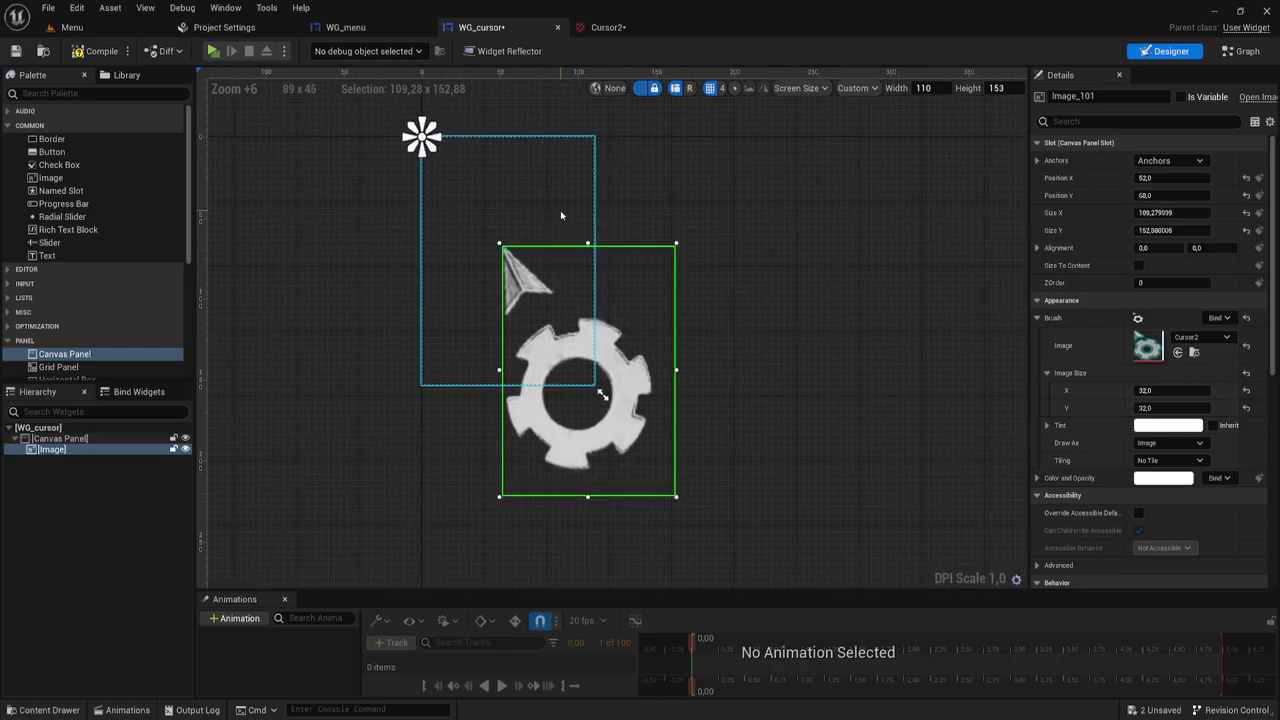
left_click(511, 191)
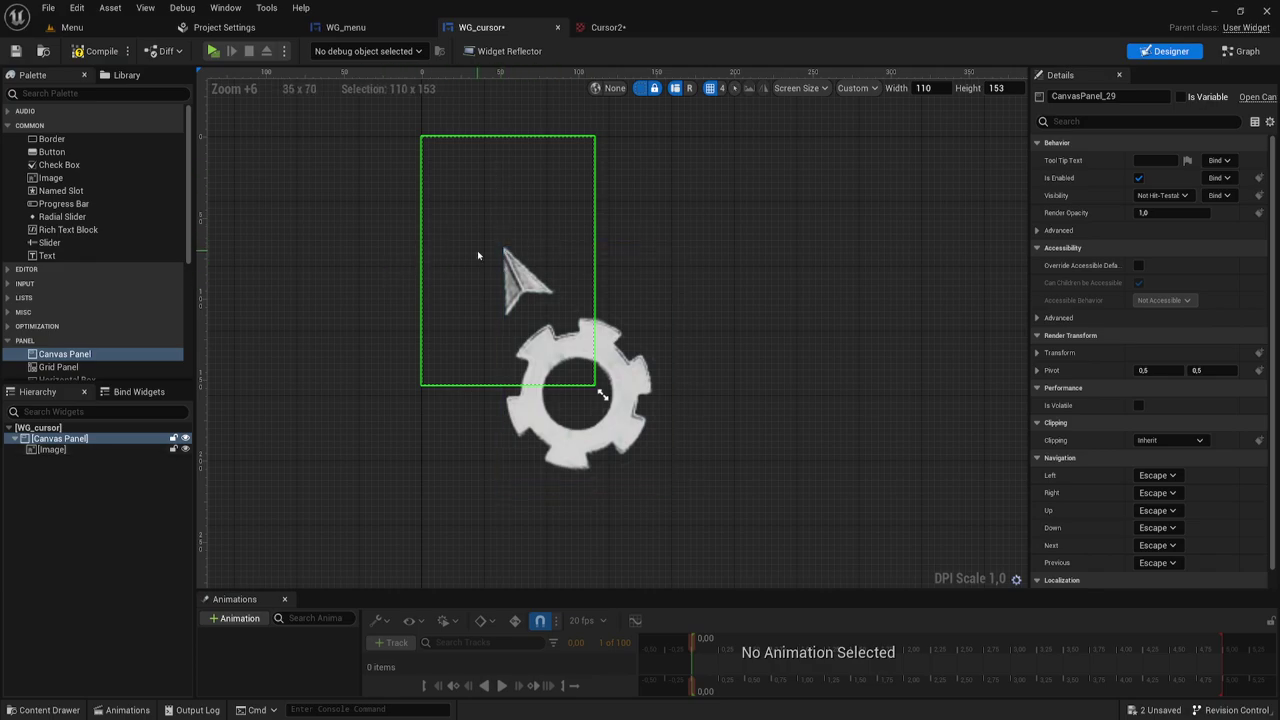
- Set the WG_cursor custom design area to 50 × 50
left_click(926, 88)
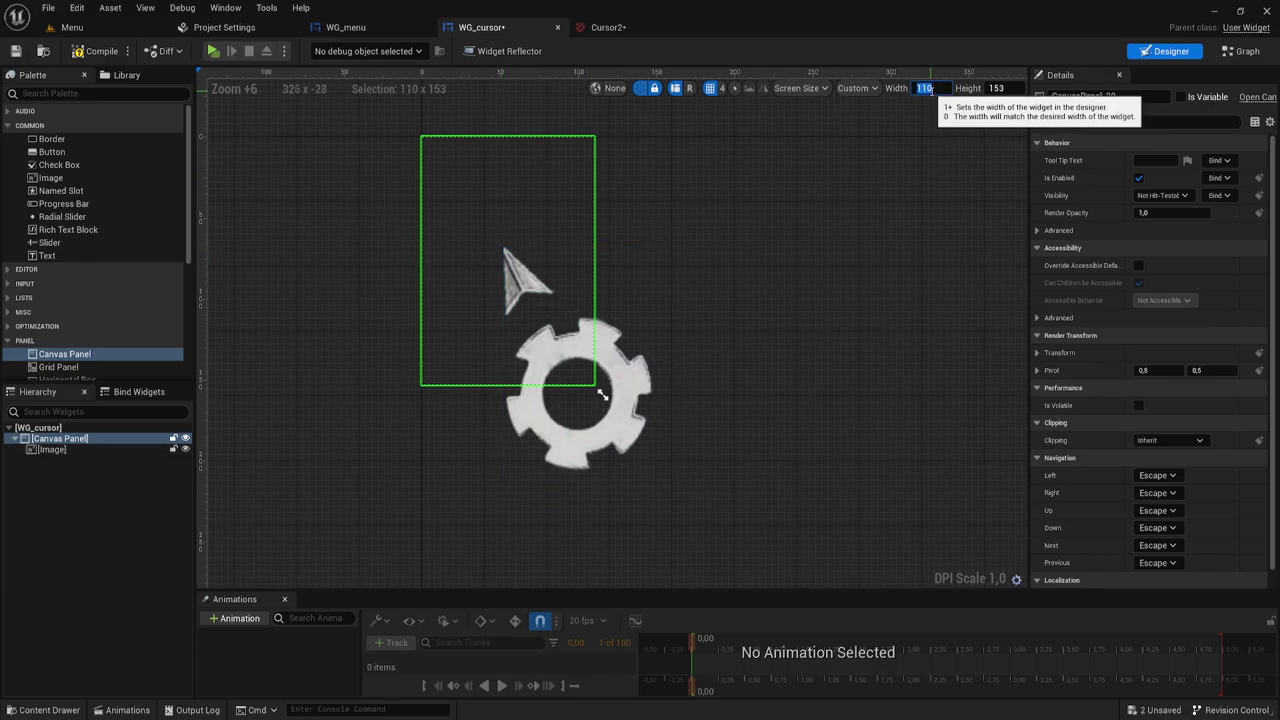
type("50")
left_click(999, 88)
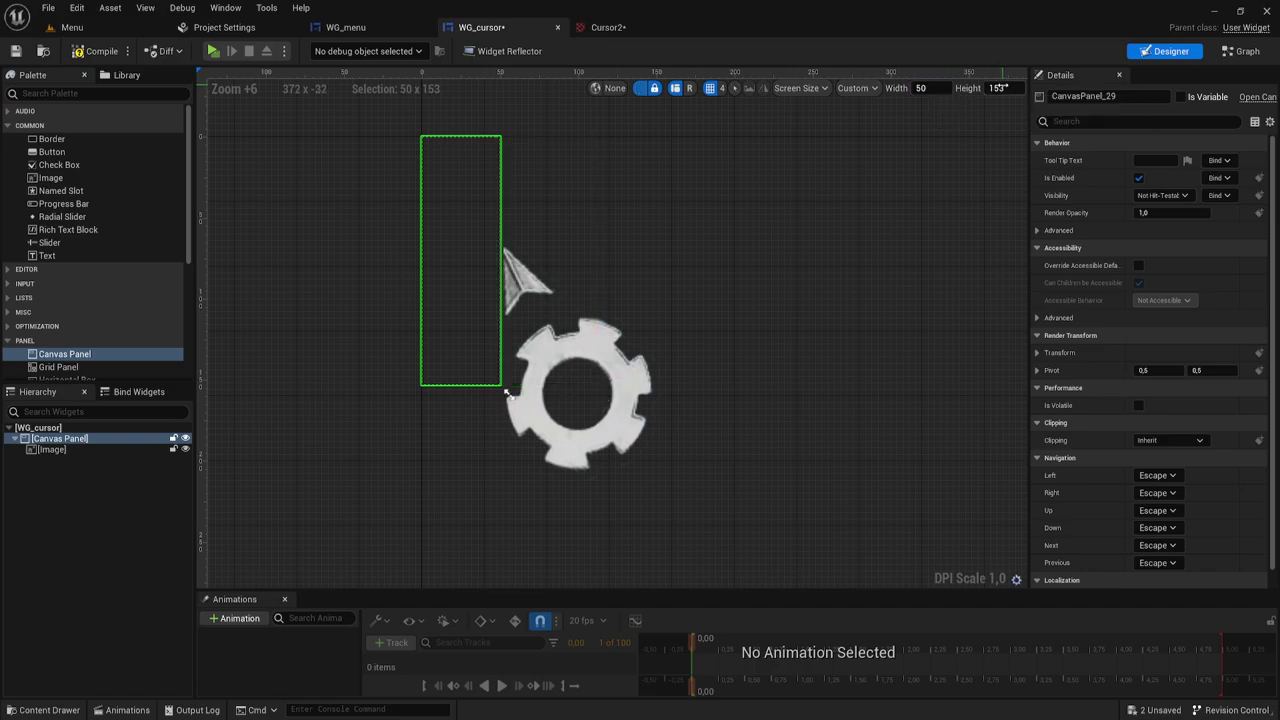
type("50")
key("Return")
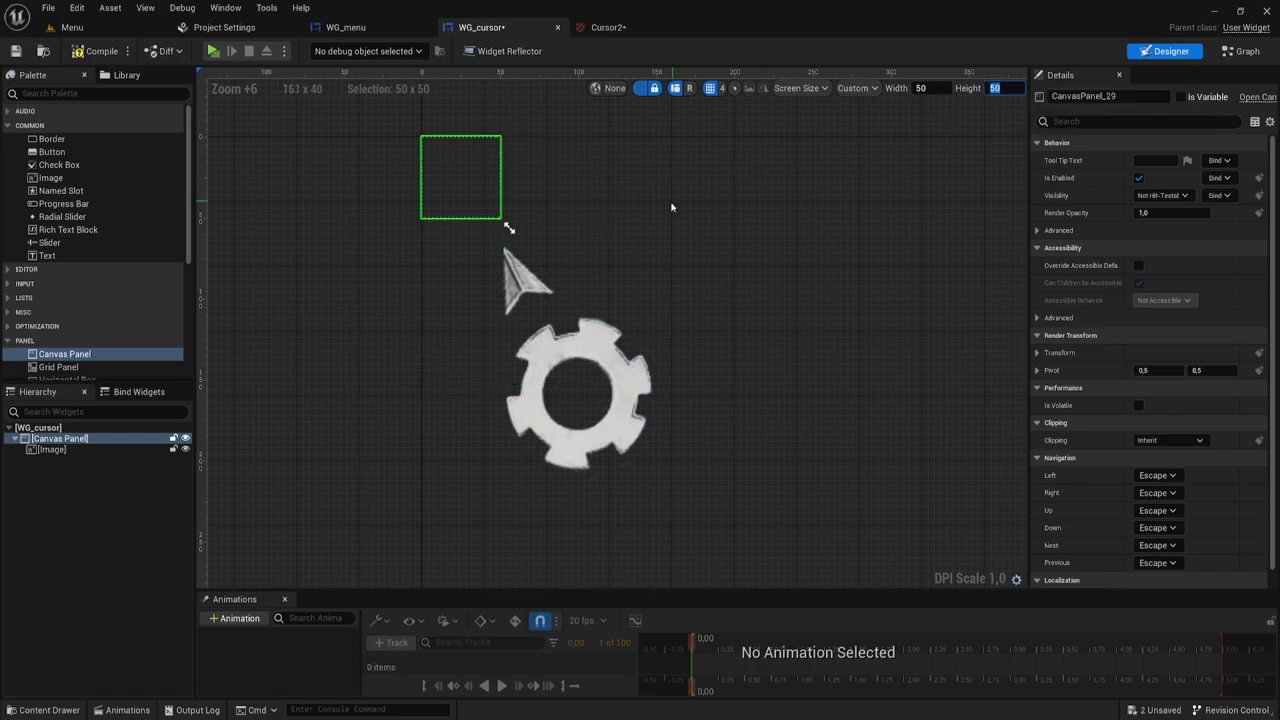
- Move the gear image up-left to position 24, 24 and zoom out the canvas
left_click_drag(548, 310, 508, 238)
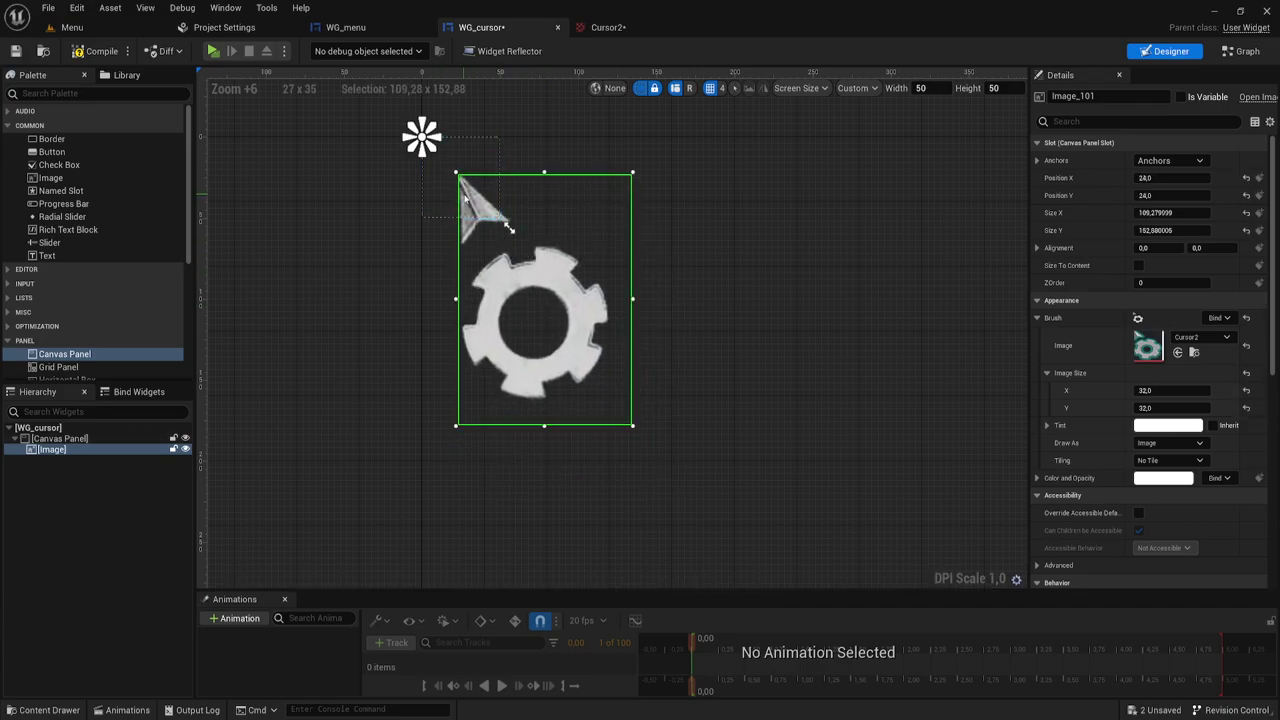
left_click(378, 356)
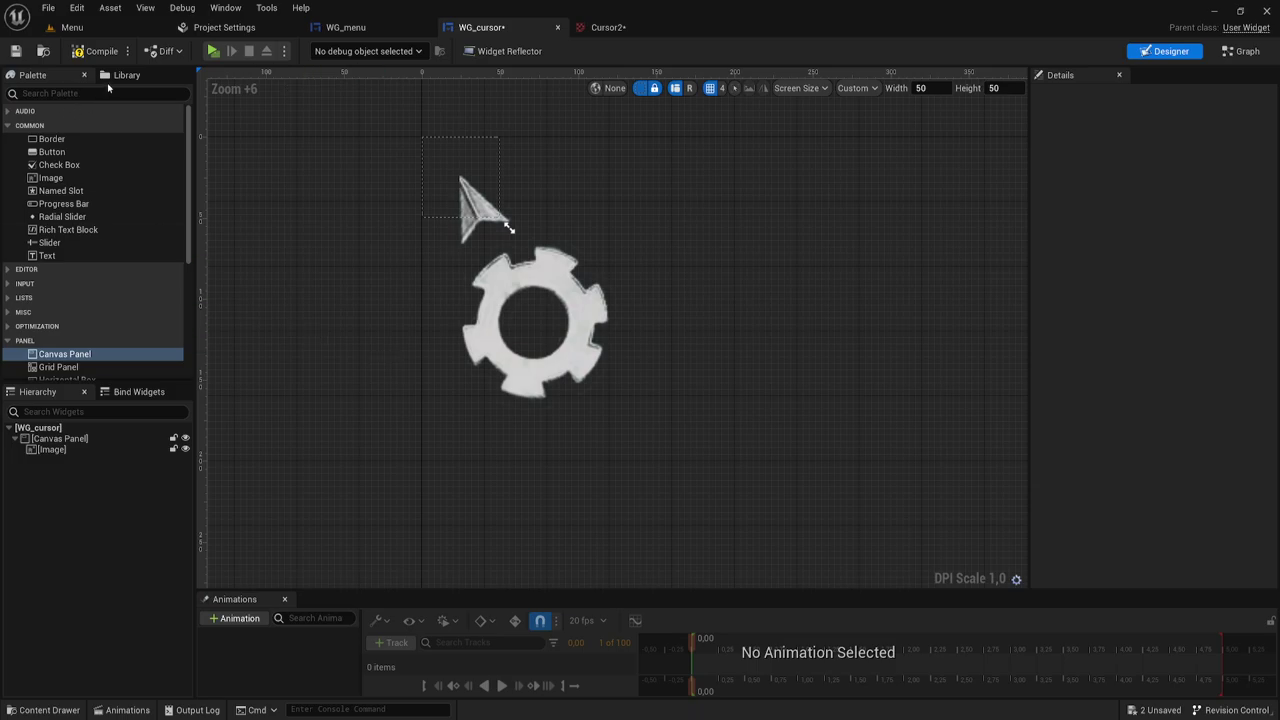
scroll(546, 311, "down", 2)
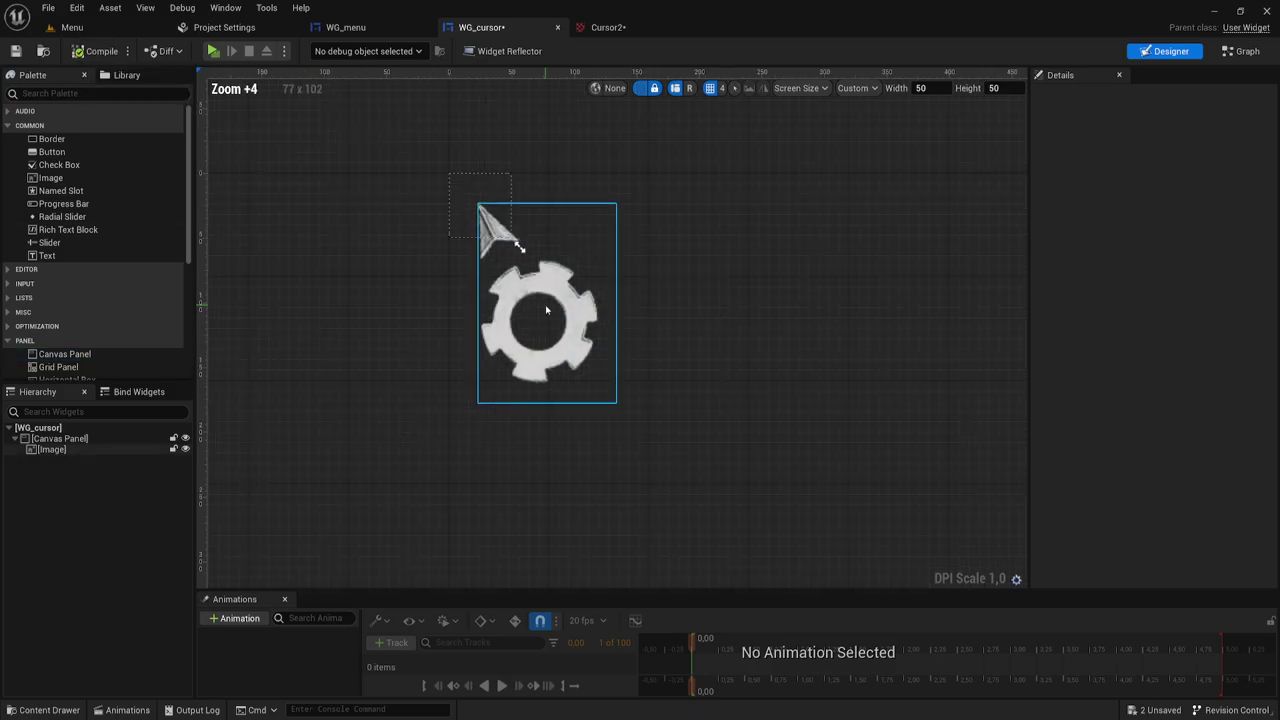
scroll(546, 311, "down", 2)
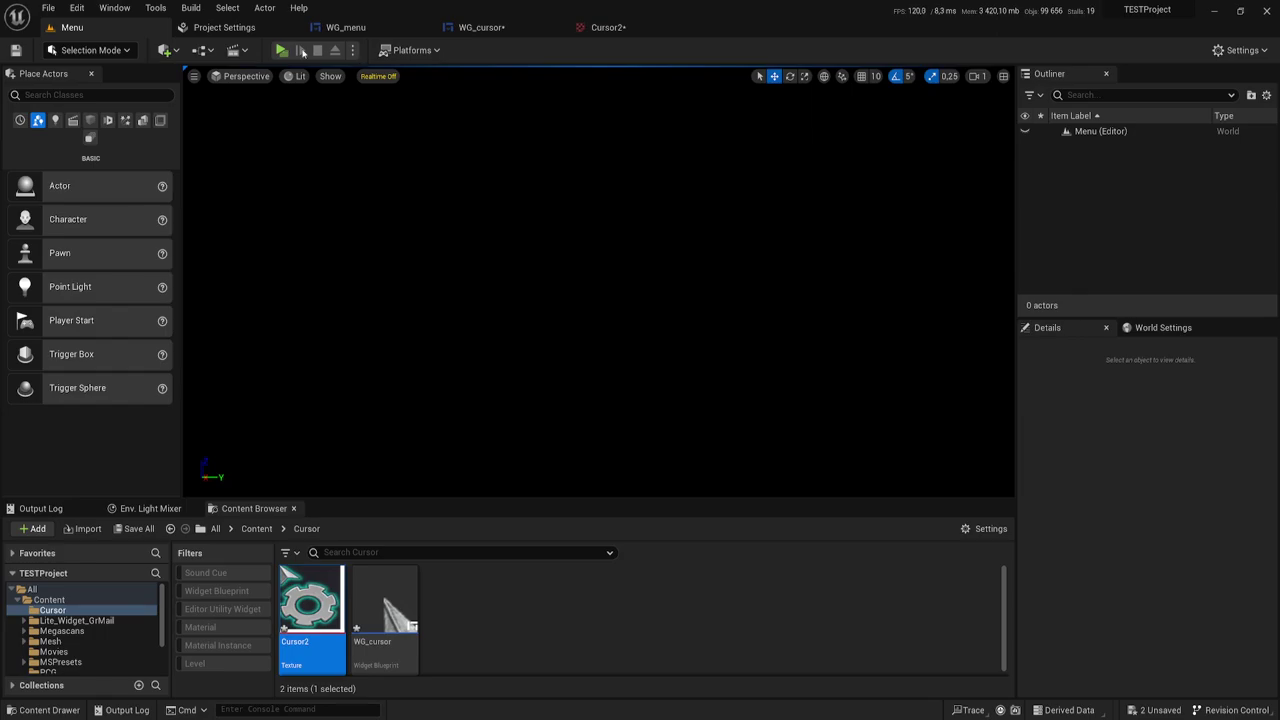
- Preview the gear cursor in the game menu, then close the Cursor2 texture and select the gear image
left_click(281, 50)
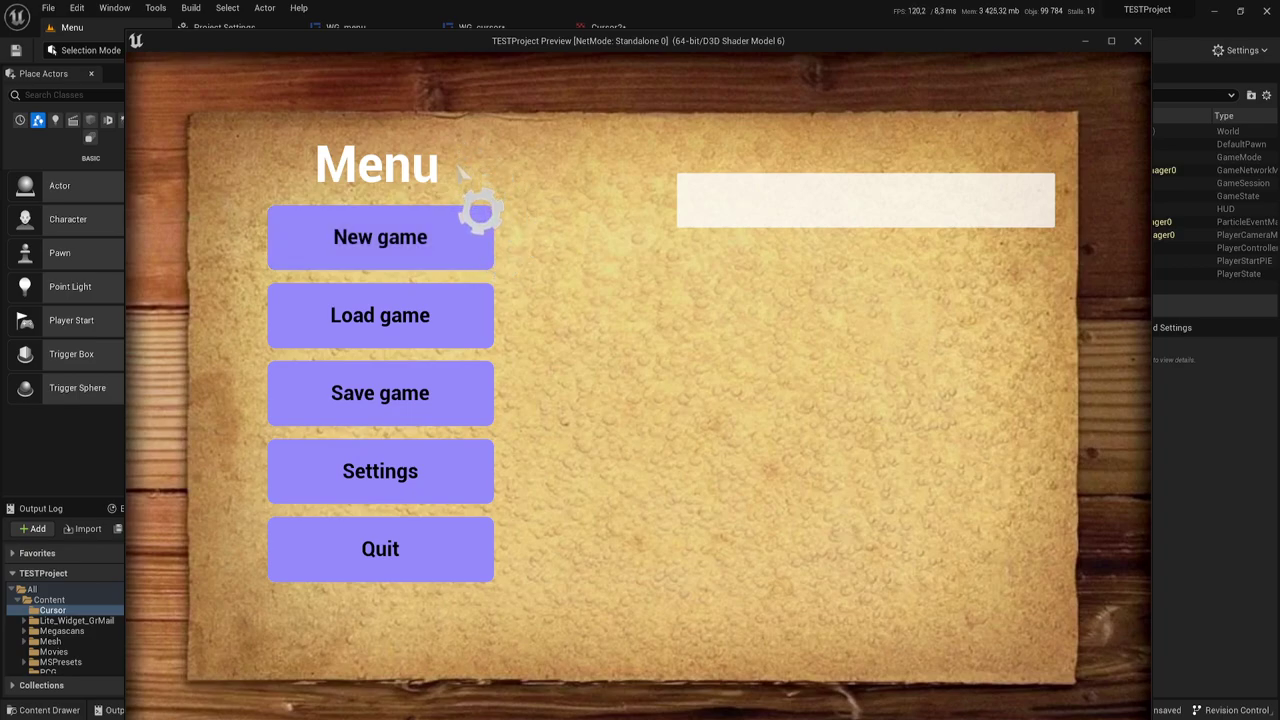
key("Escape")
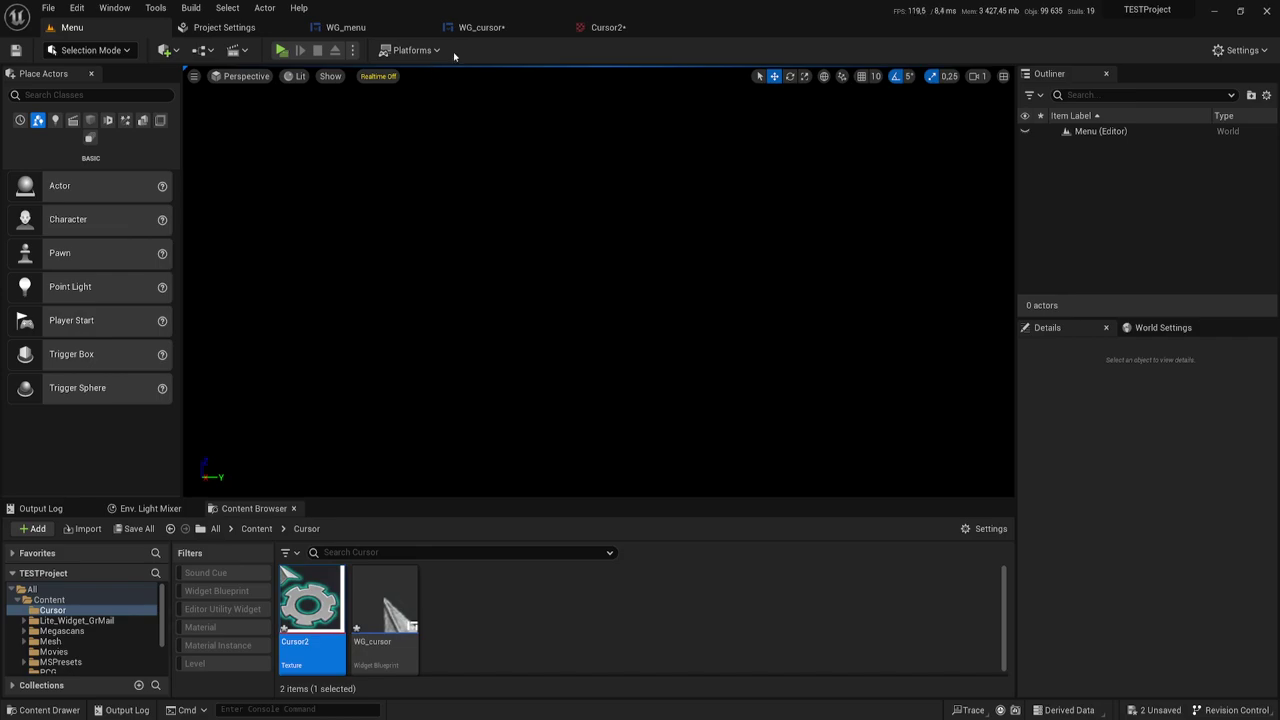
left_click(618, 28)
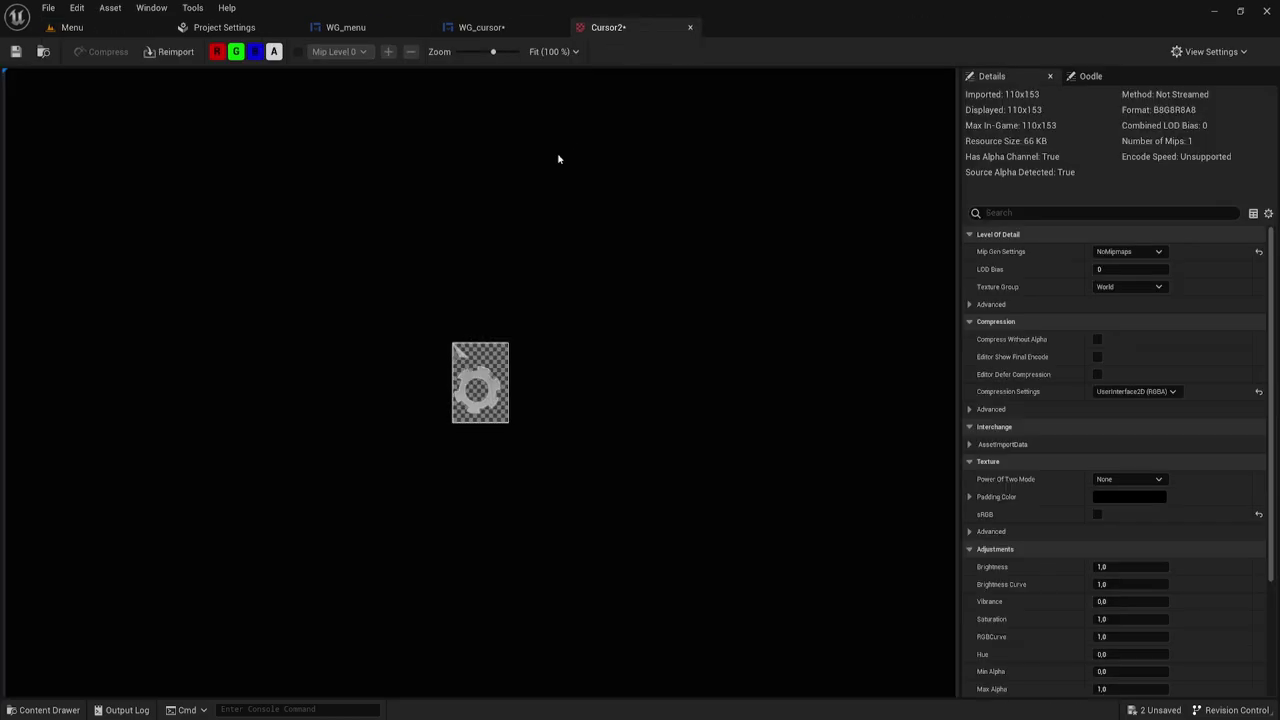
left_click(691, 28)
left_click(530, 290)
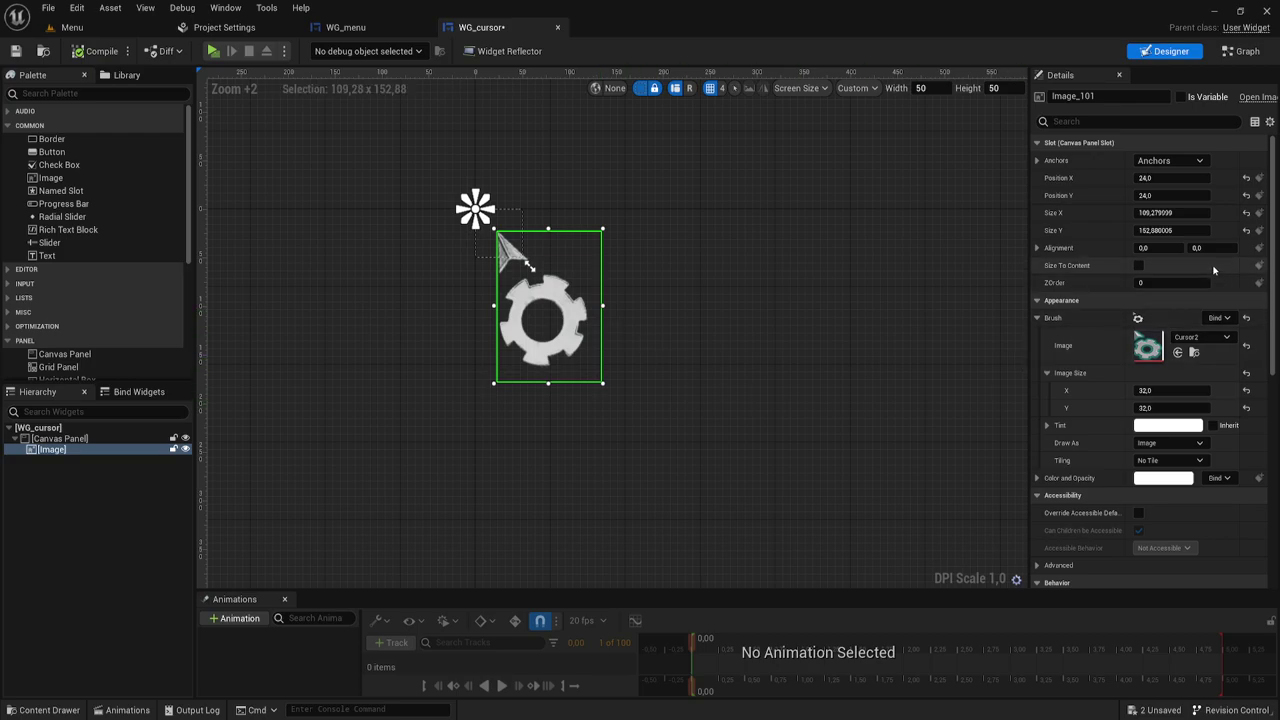
- Anchor the gear image to the centre at -1, -1, compile WG_cursor, and play the menu
left_click(1190, 161)
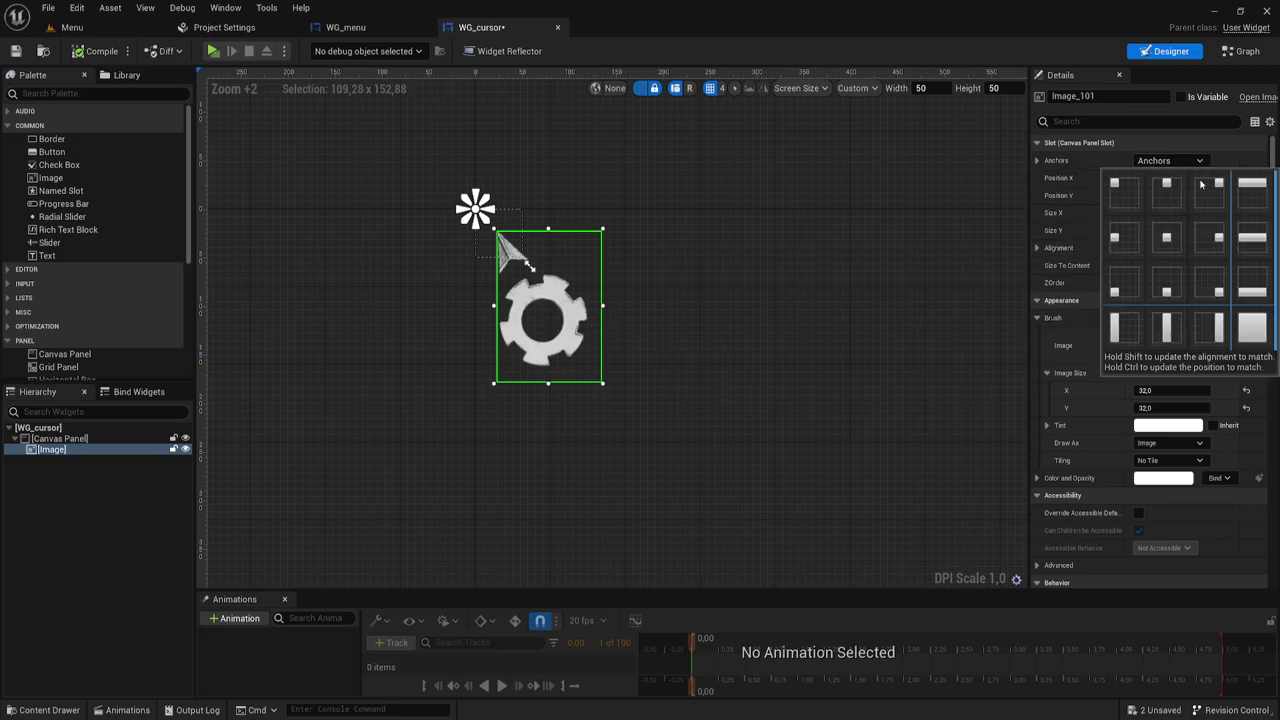
left_click(1168, 250)
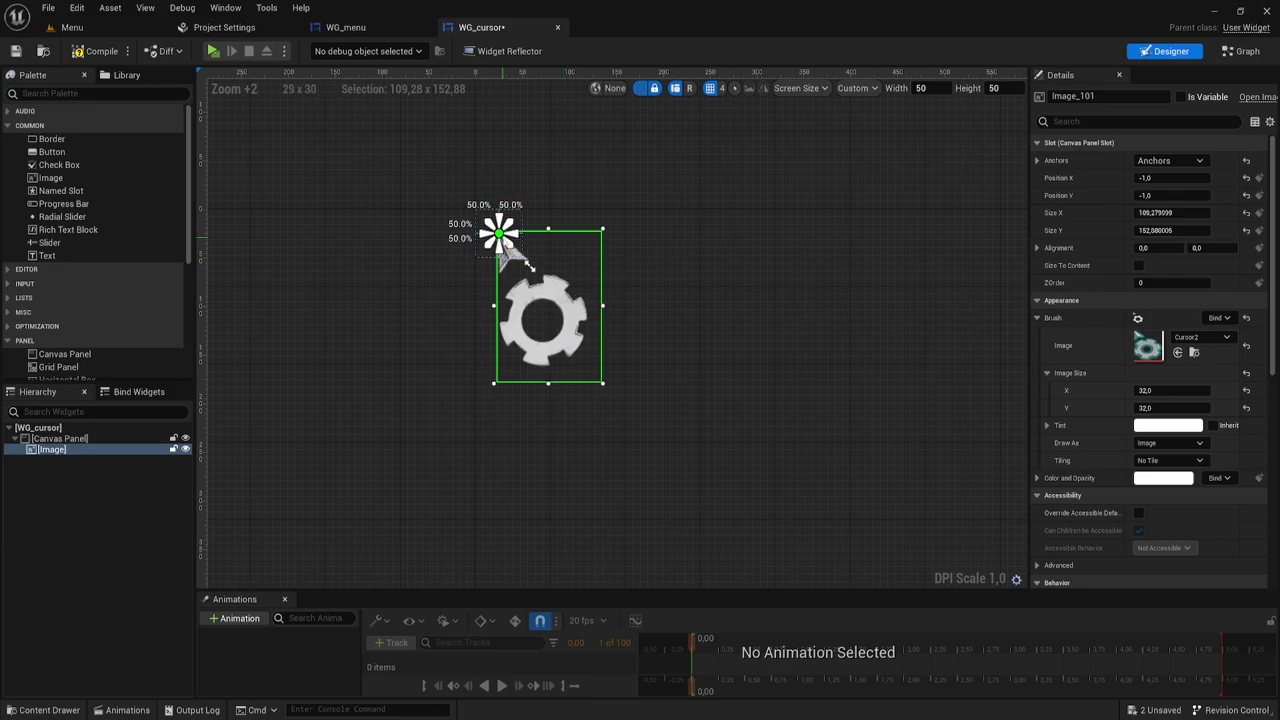
left_click(1178, 164)
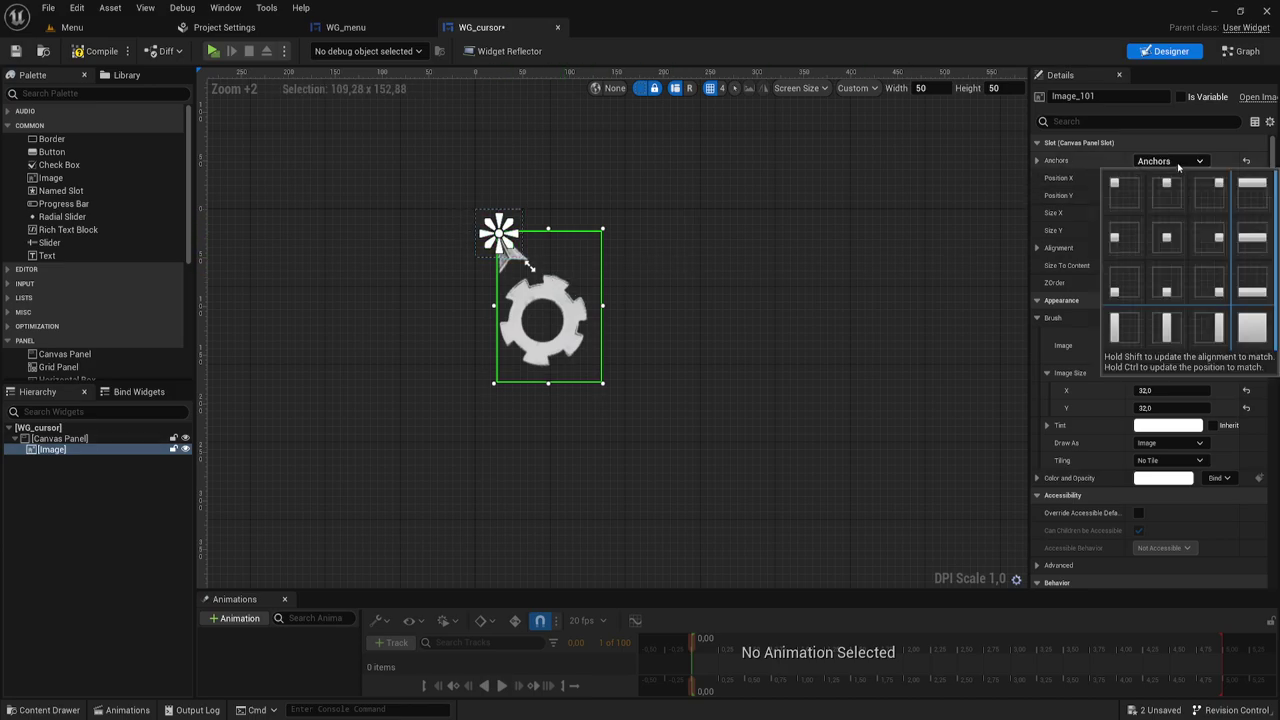
left_click(1167, 247)
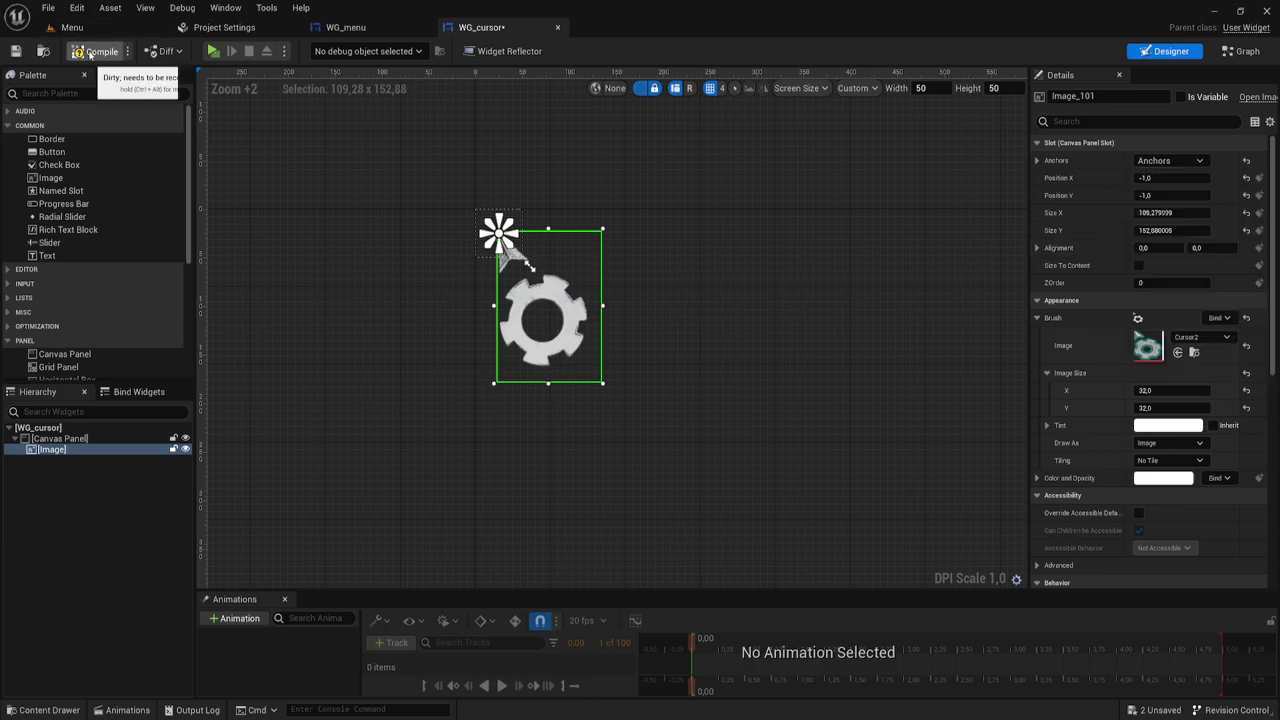
left_click(89, 51)
left_click(213, 51)
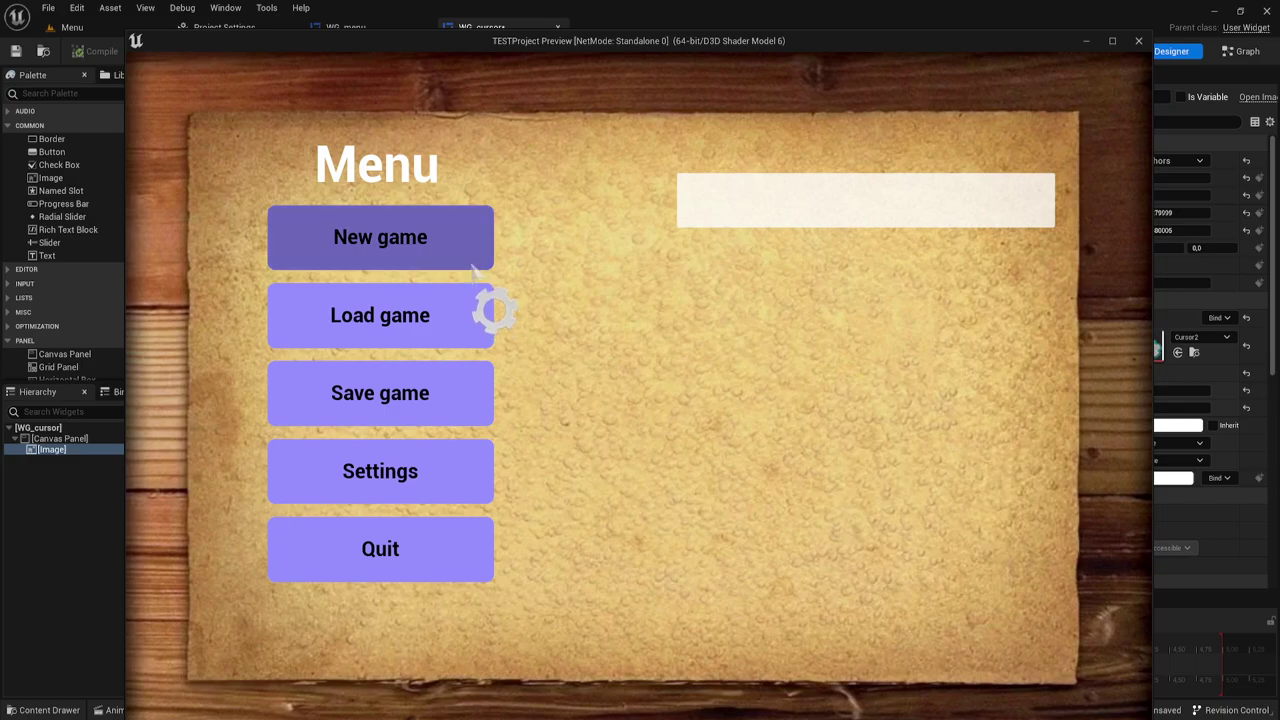
- Stop the standalone game preview with Esc to get back to the WG_cursor designer
key("Escape")
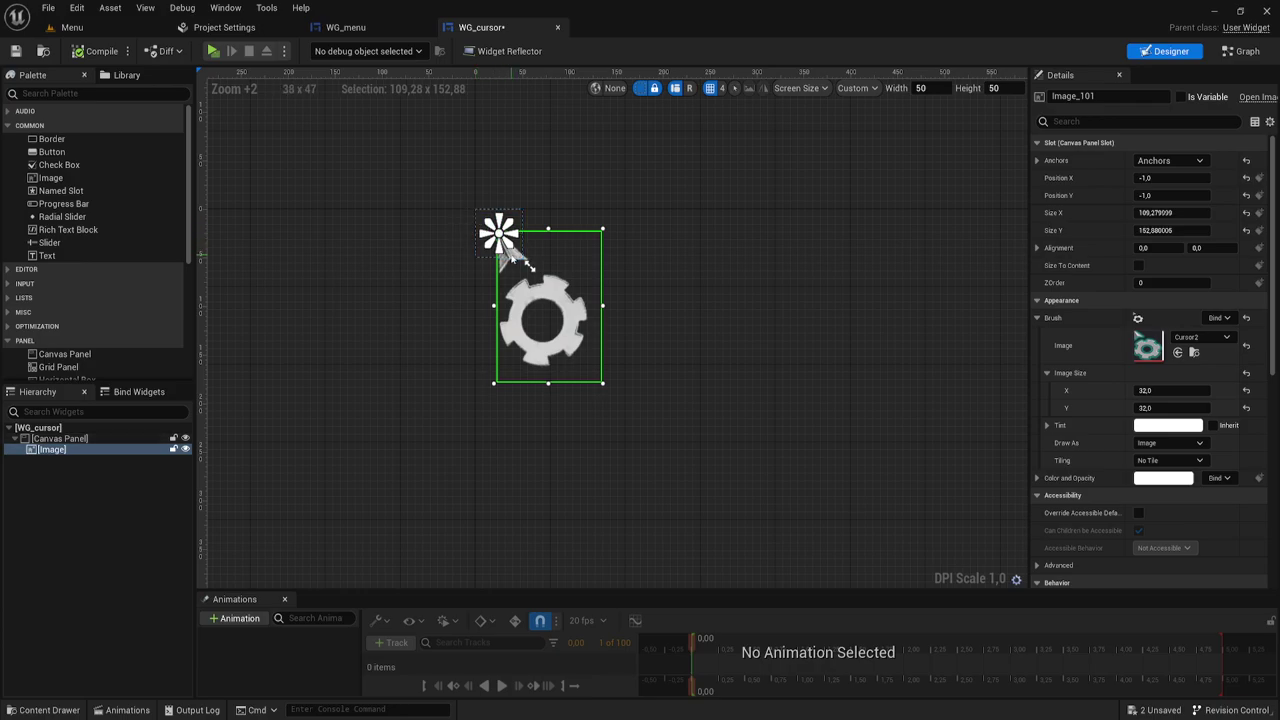
- Enlarge the gear image to about 126.2 × 176.2 at -1, -1 and compile WG_cursor
scroll(530, 266, "up", 4)
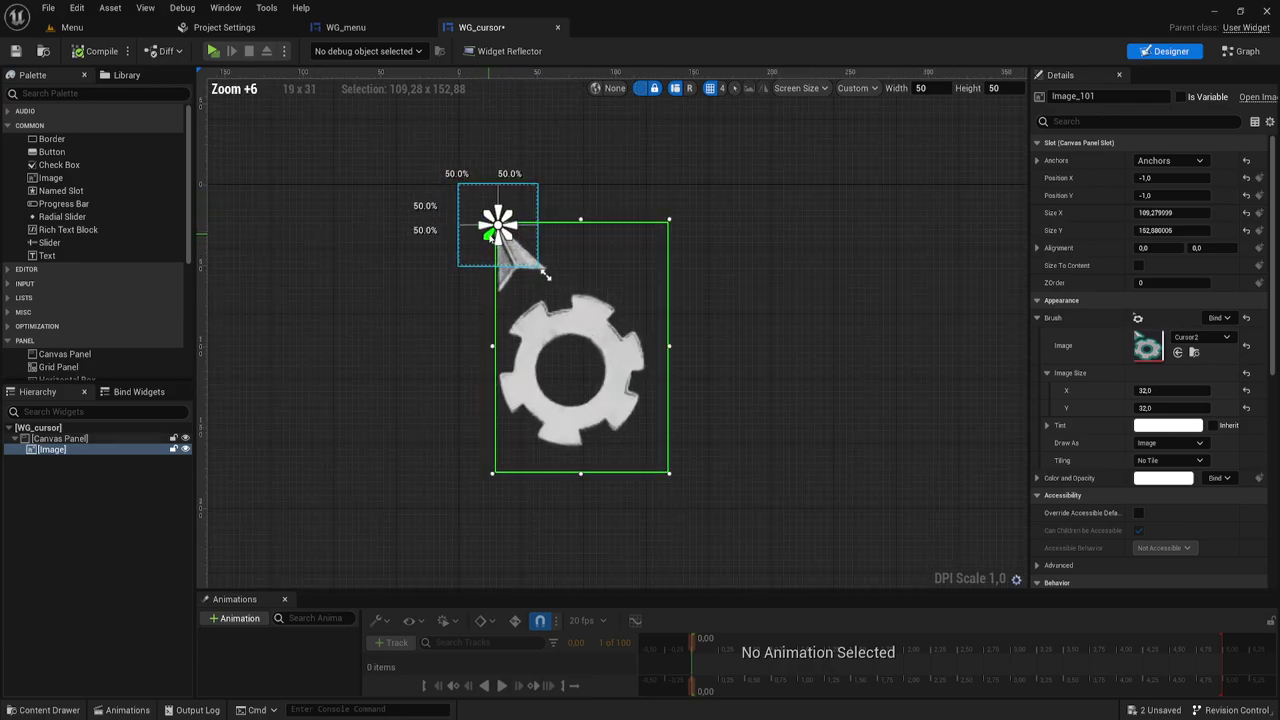
scroll(545, 275, "up", 4)
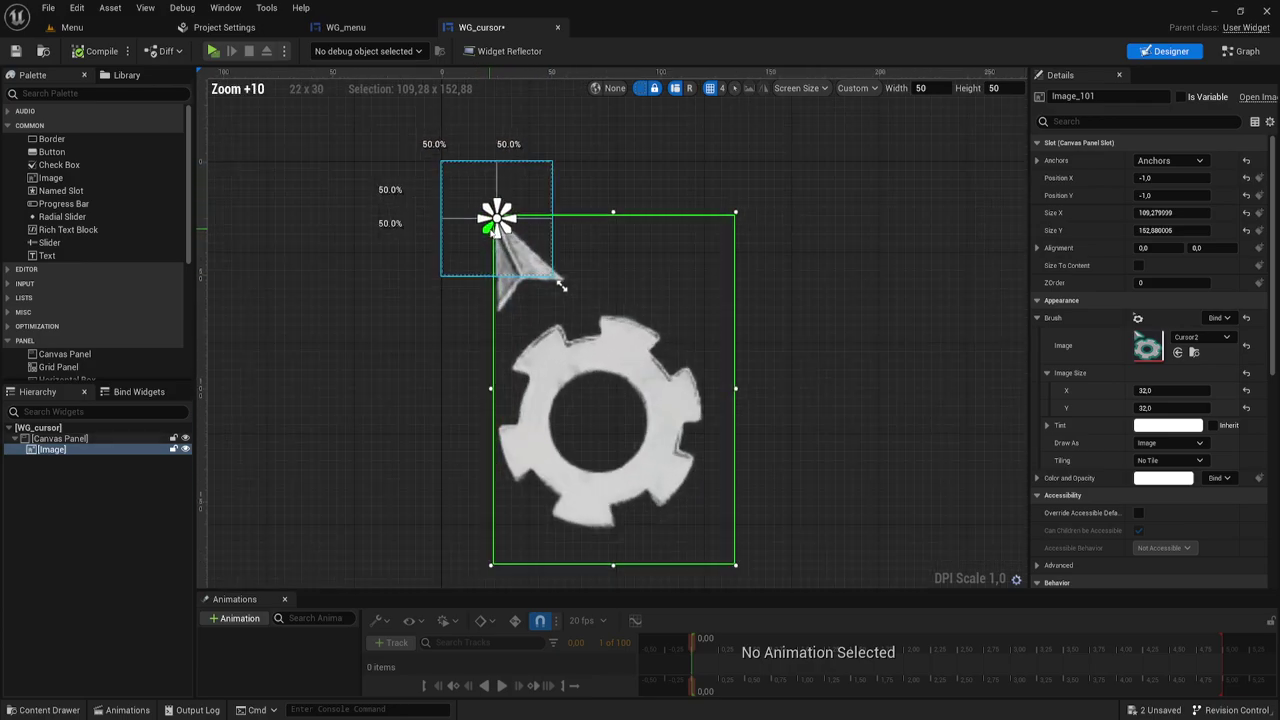
left_click(1172, 163)
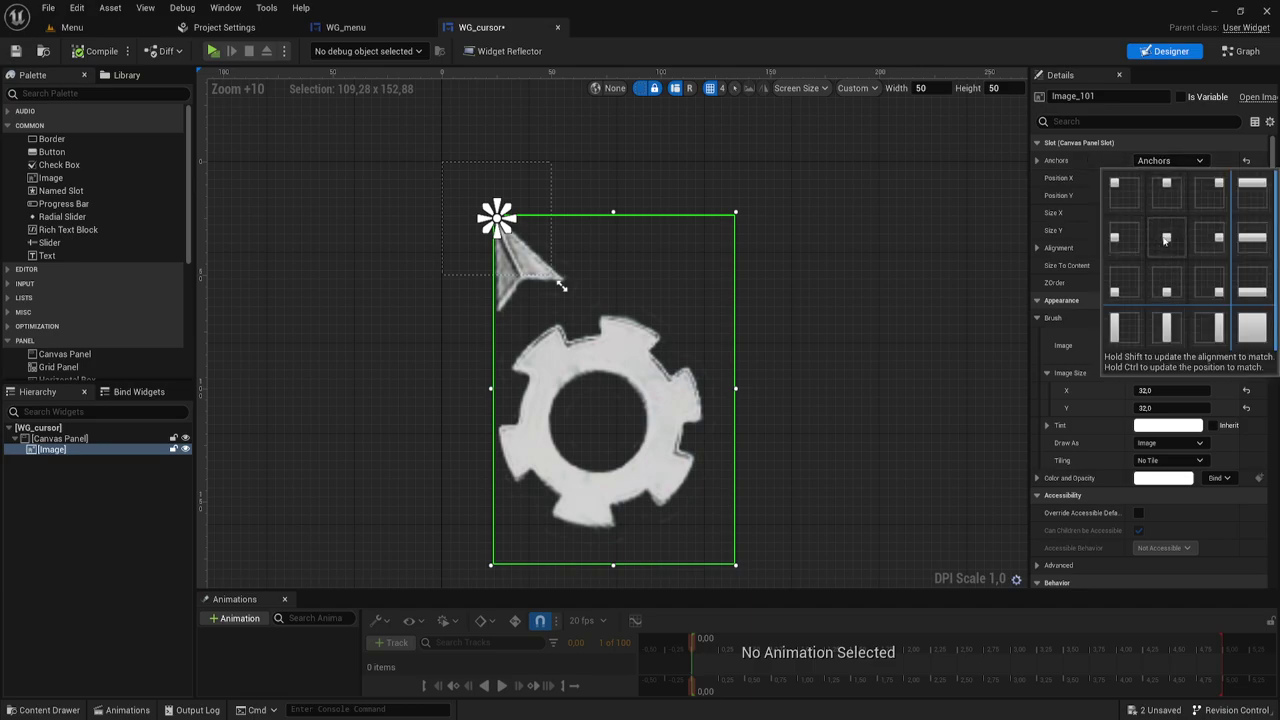
scroll(745, 282, "down", 3)
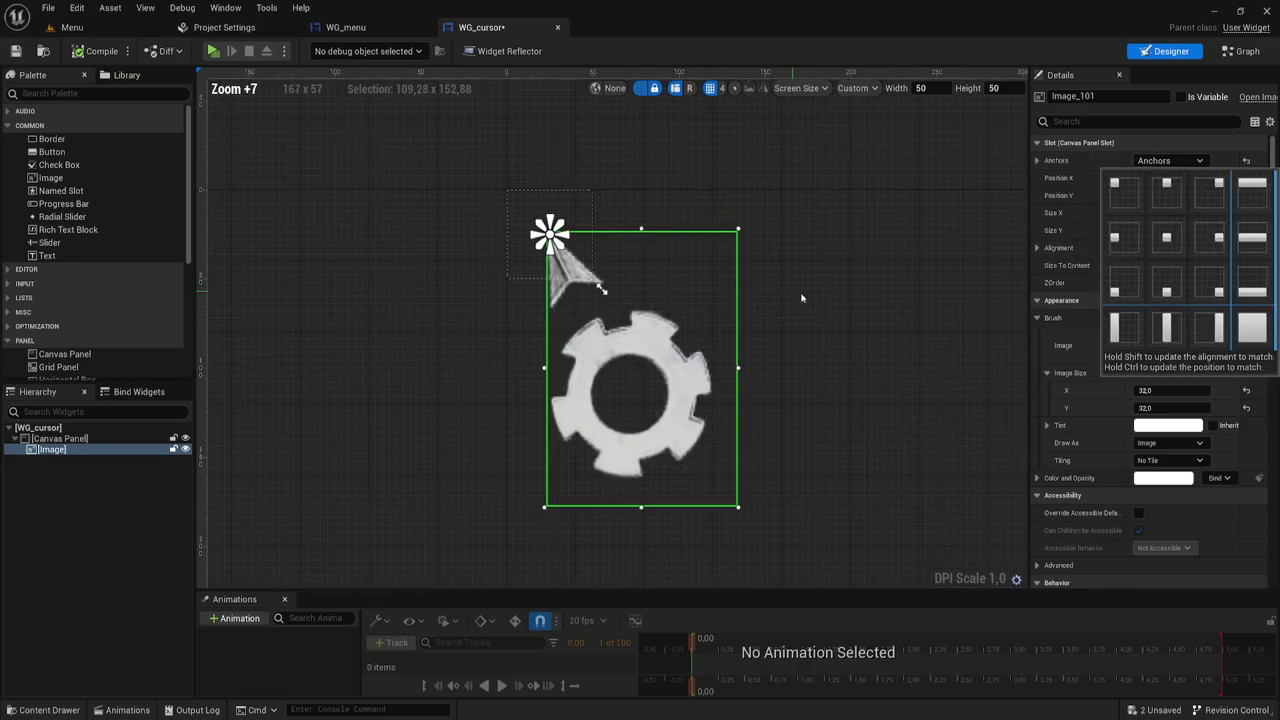
right_click_drag(800, 294, 731, 263)
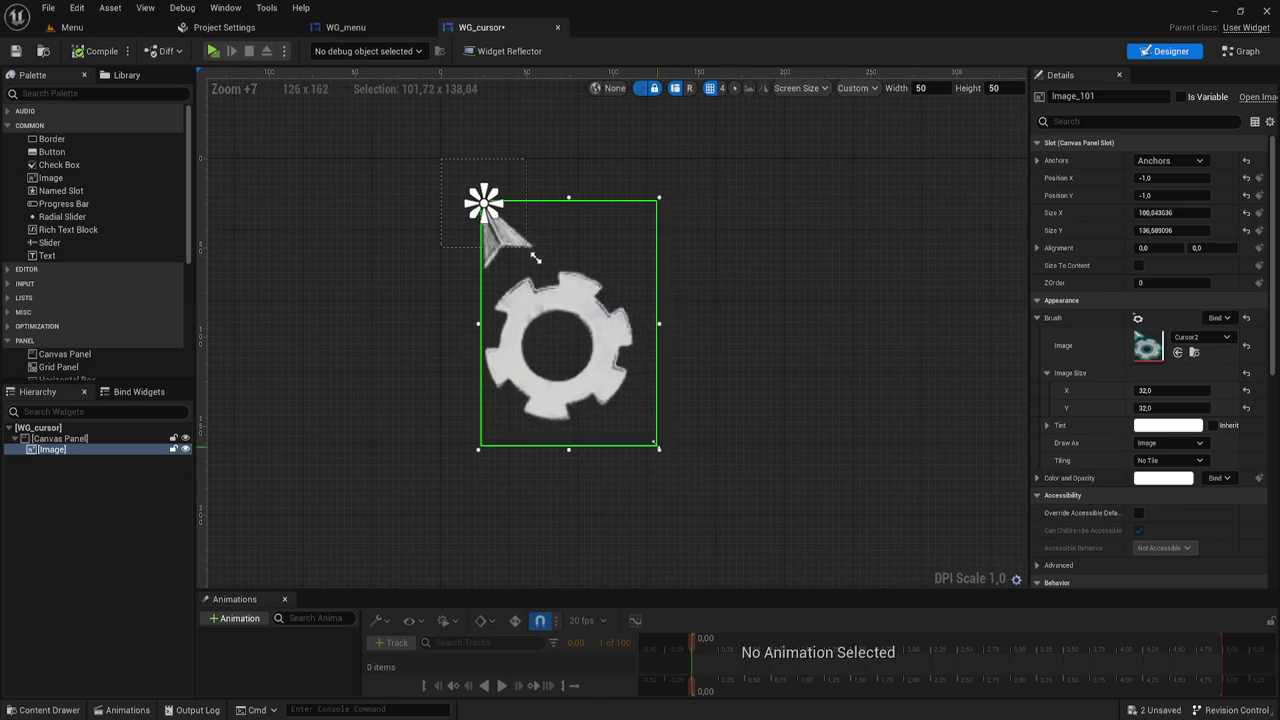
left_click_drag(673, 477, 701, 517)
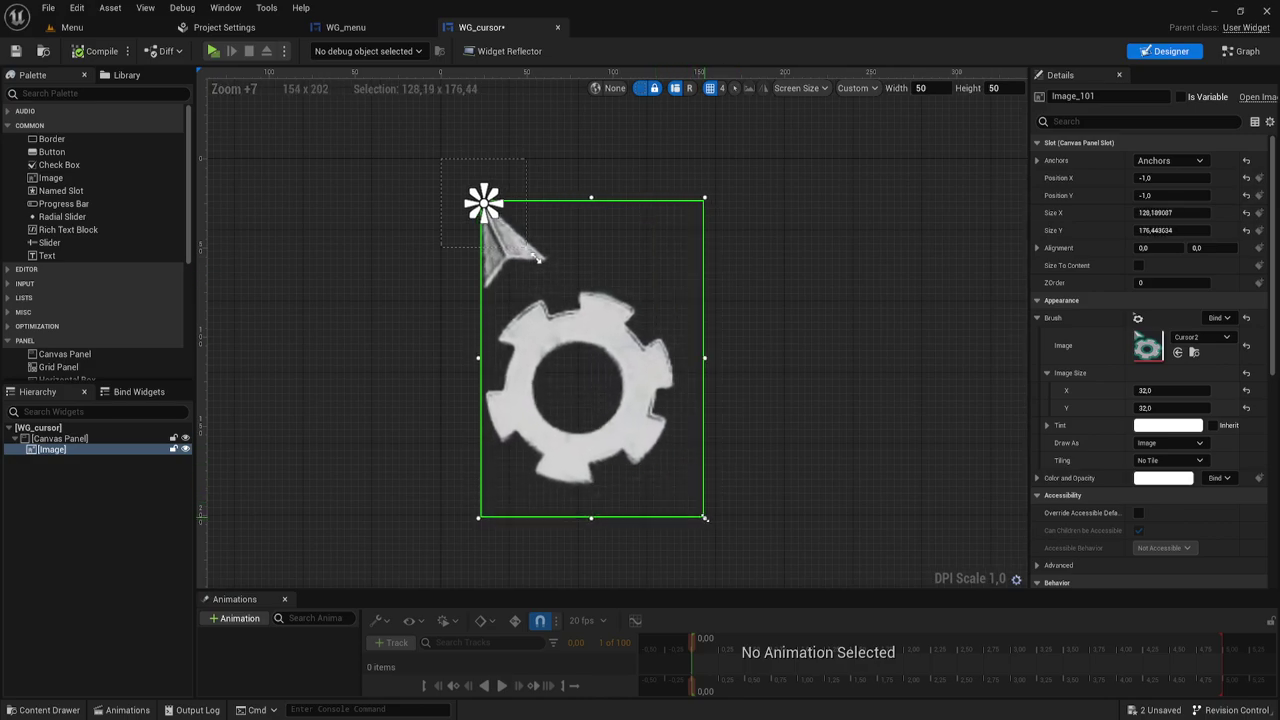
left_click(85, 52)
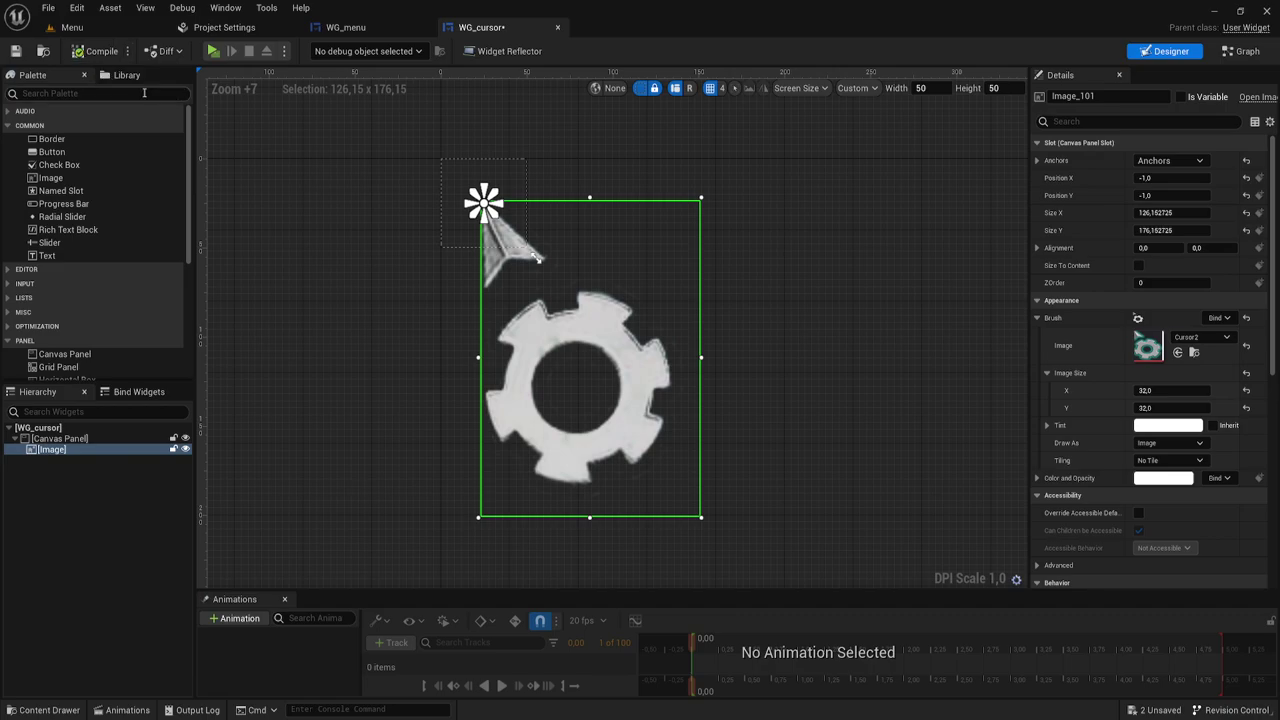
- Launch the game from WG_menu to test the gear cursor, then close the preview window
left_click(342, 29)
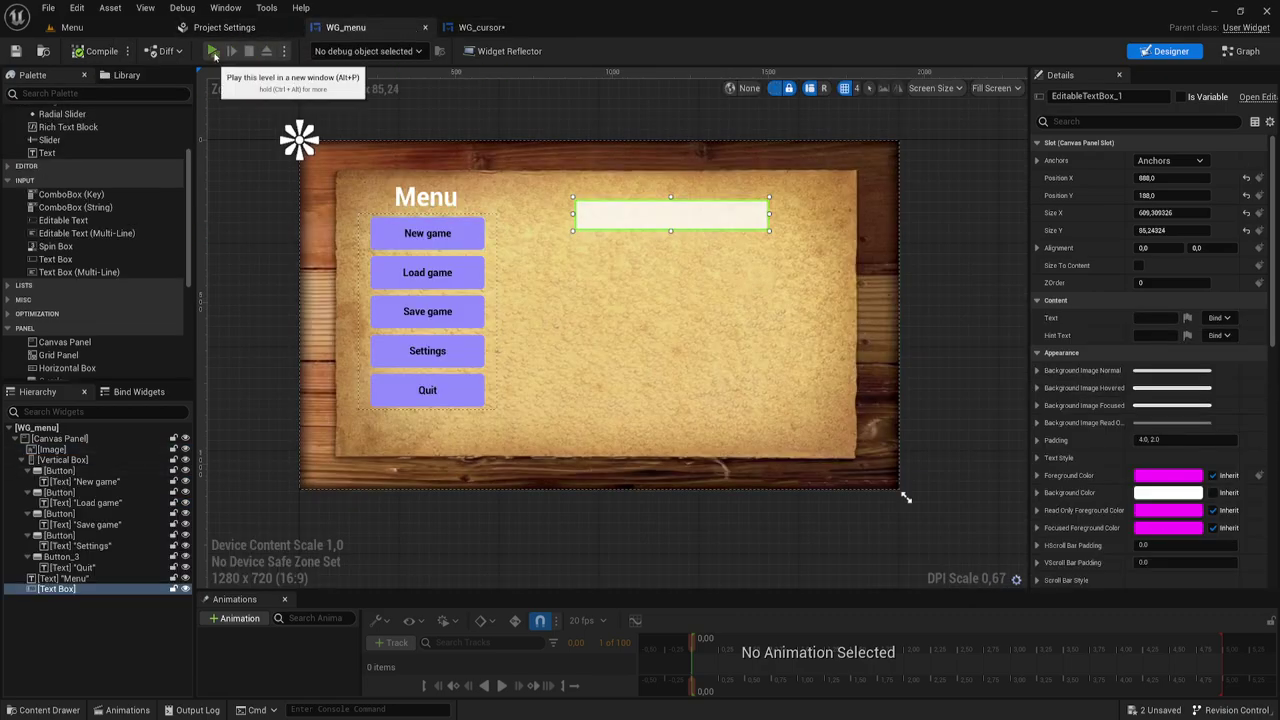
left_click(213, 51)
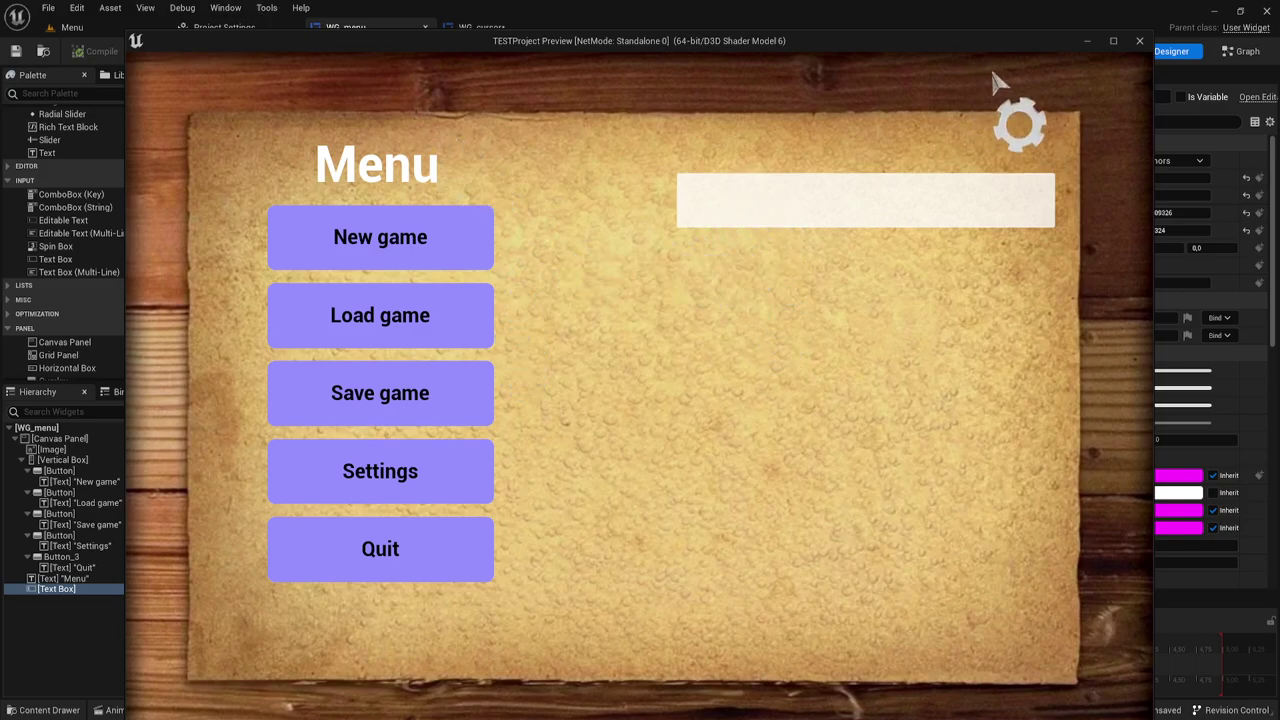
left_click(1139, 41)
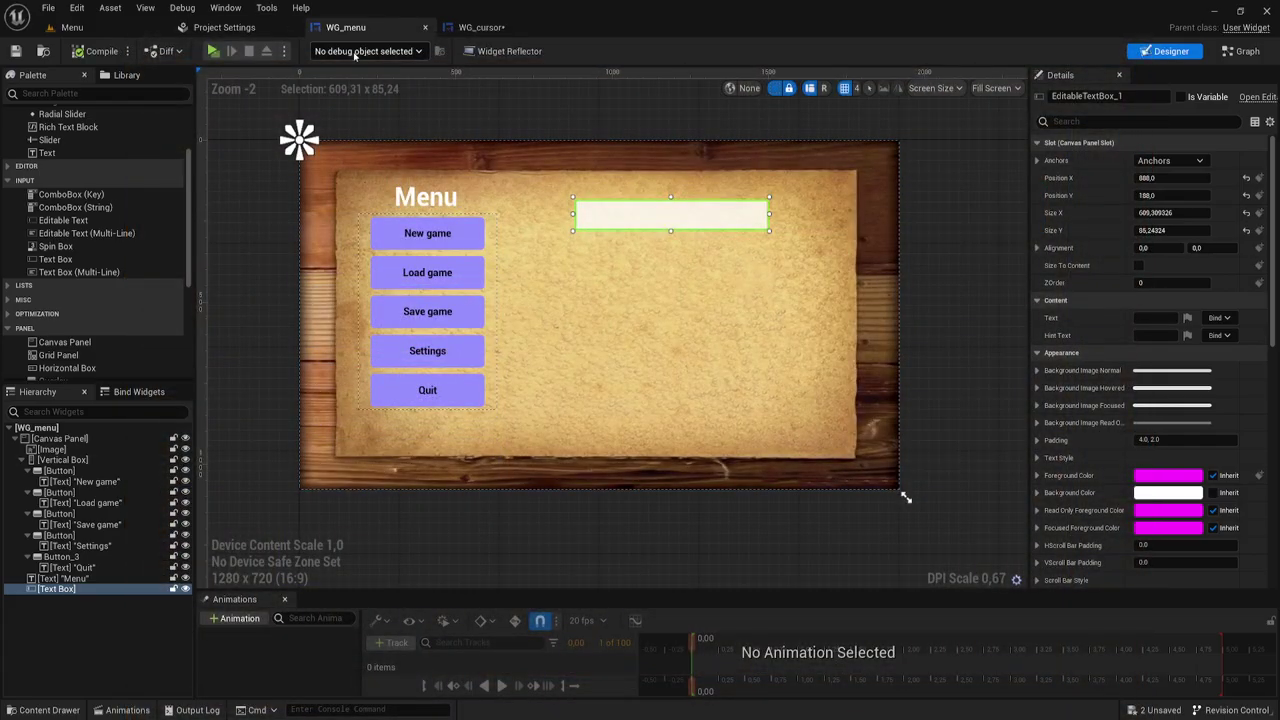
left_click(224, 27)
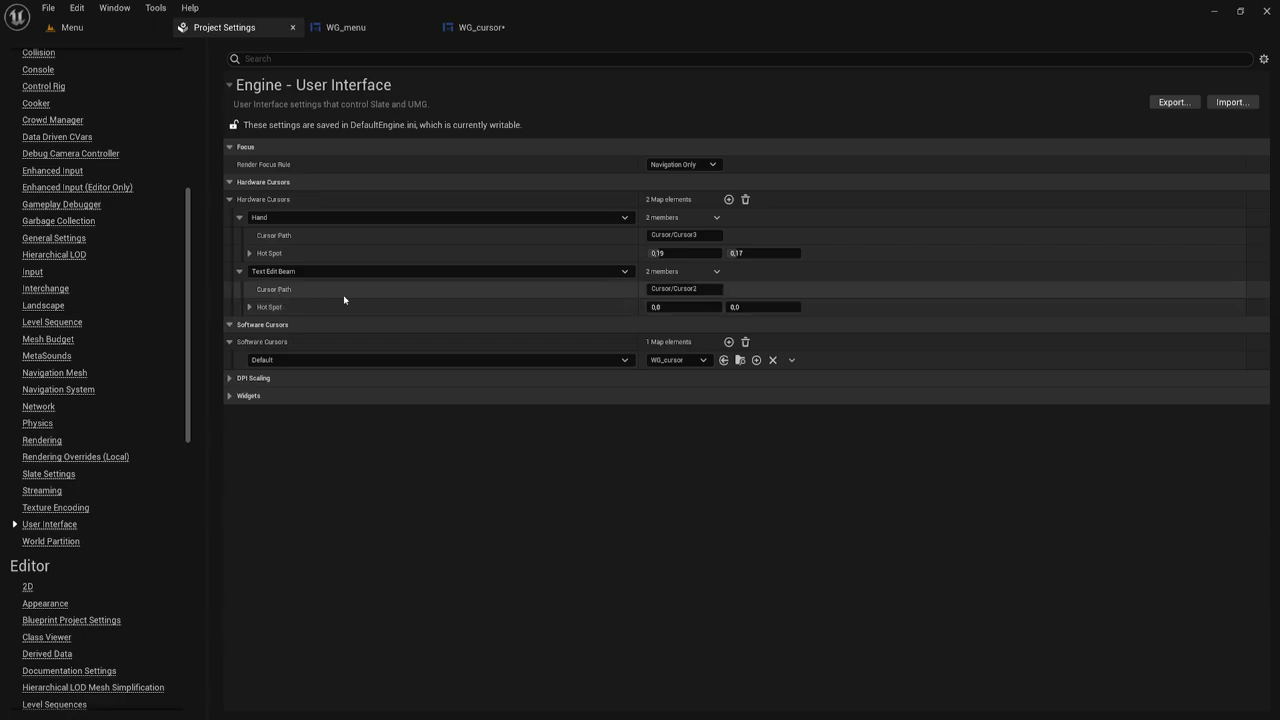
- Check the Text Edit Beam hardware cursor path, Cursor/Cursor1, then return to the Menu level
left_click(712, 290)
type("1")
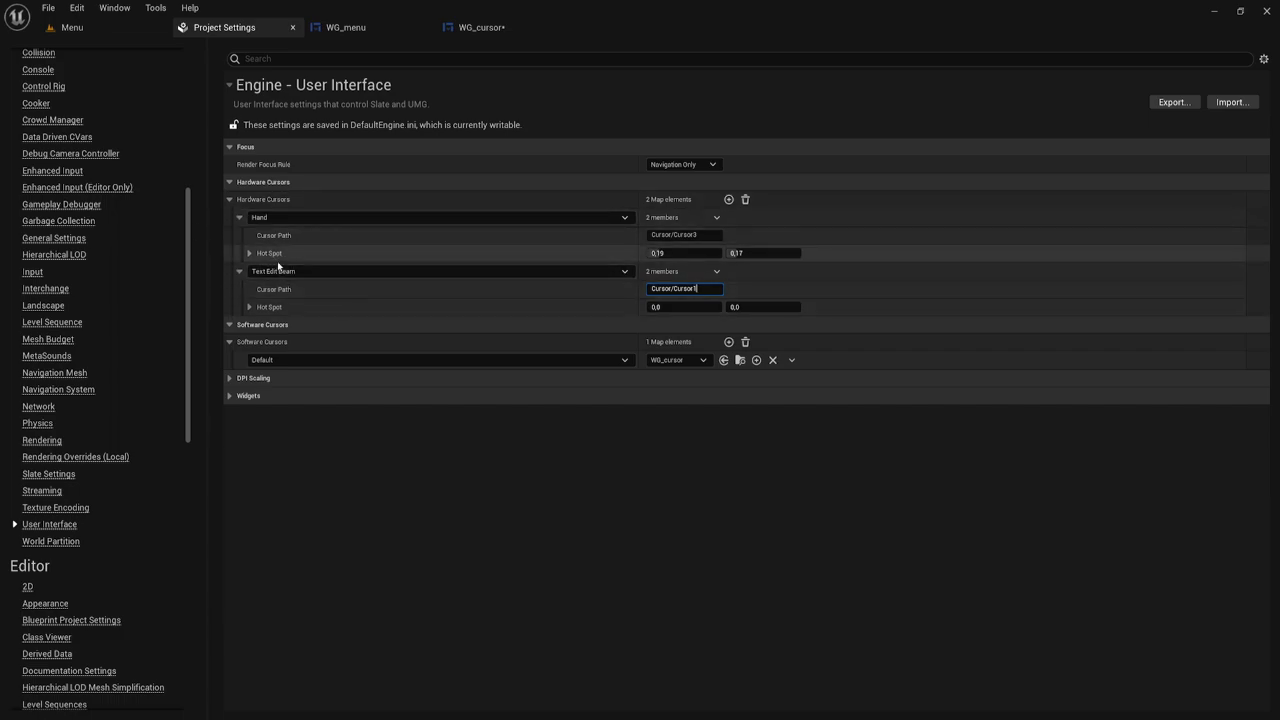
left_click(97, 24)
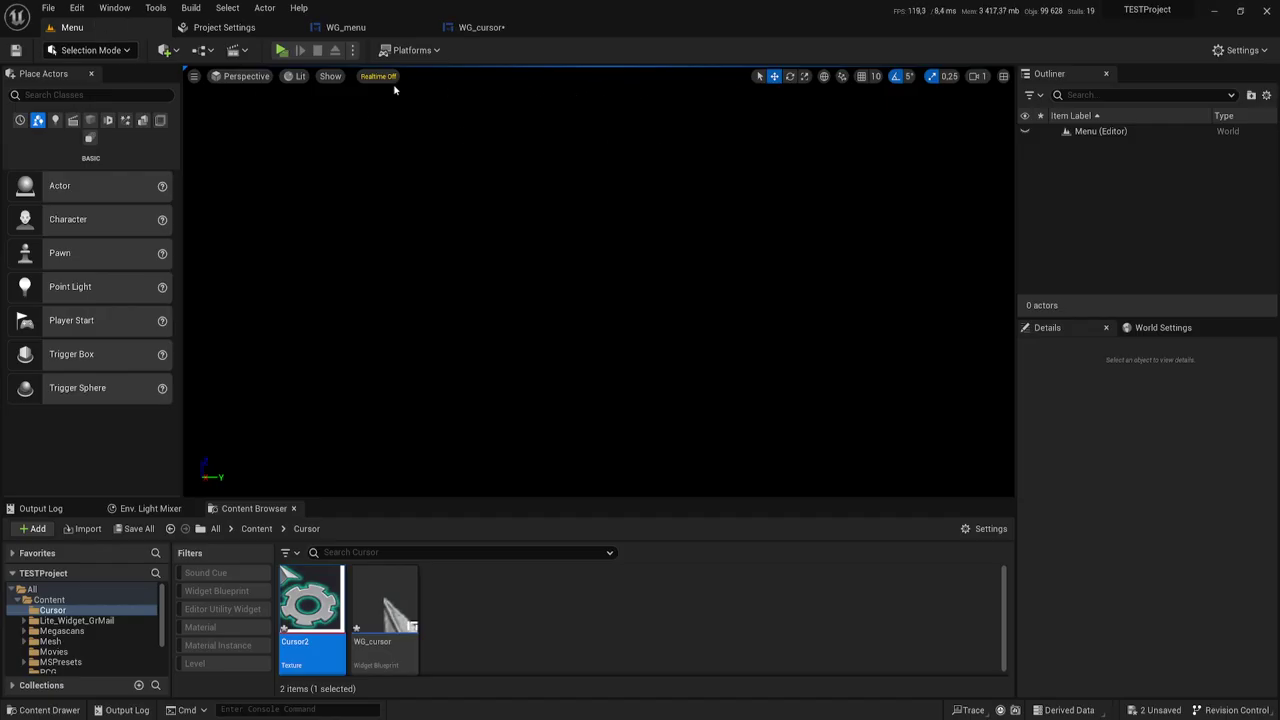
left_click(282, 51)
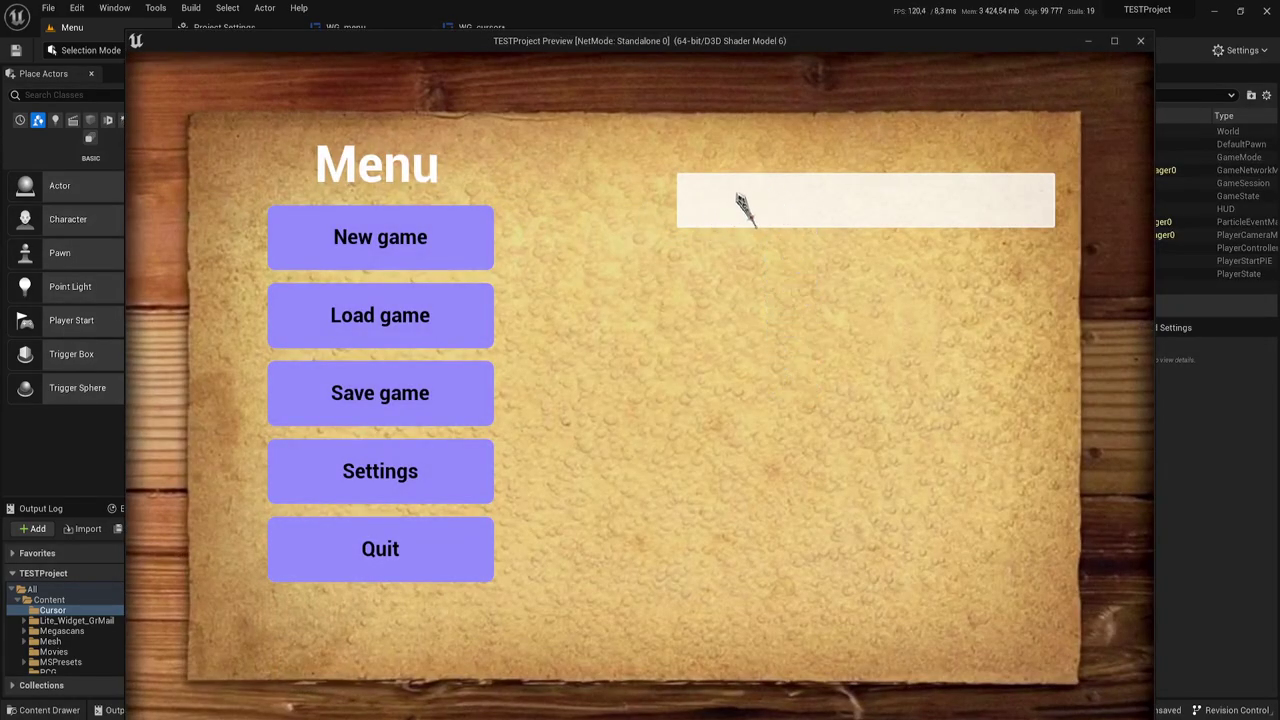
type("sdsds")
left_click_drag(741, 200, 665, 268)
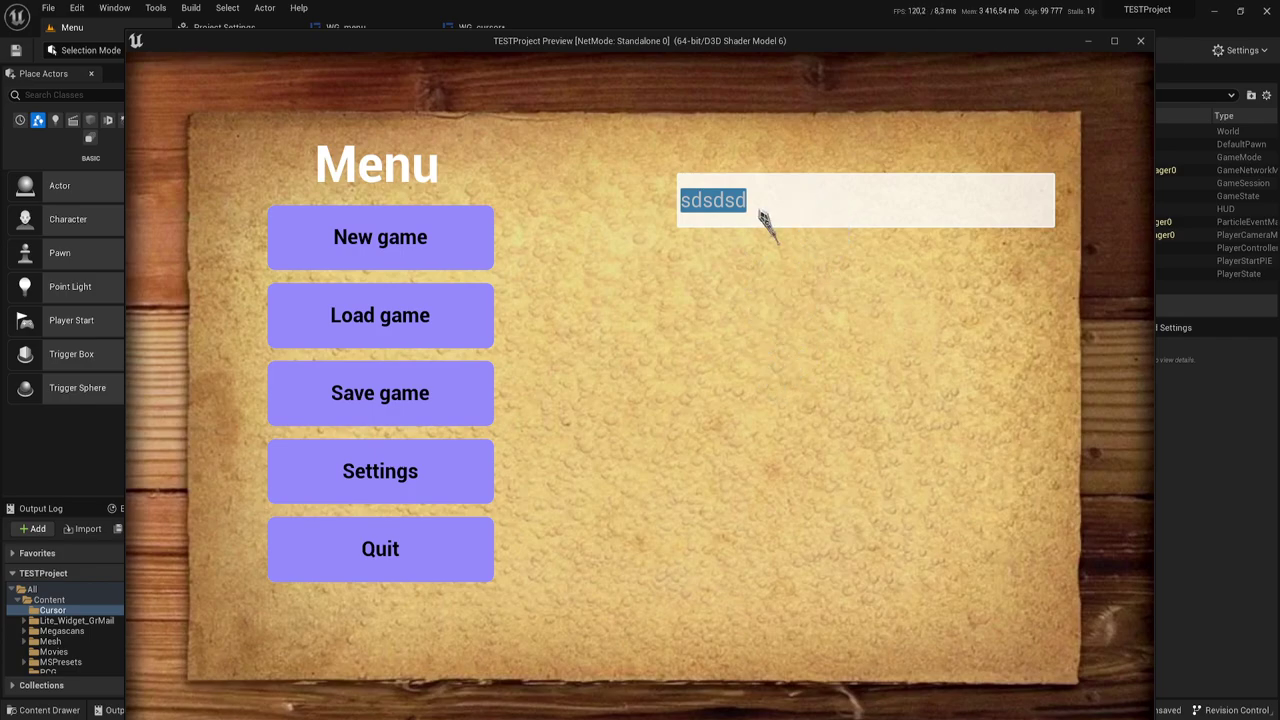
left_click(523, 285)
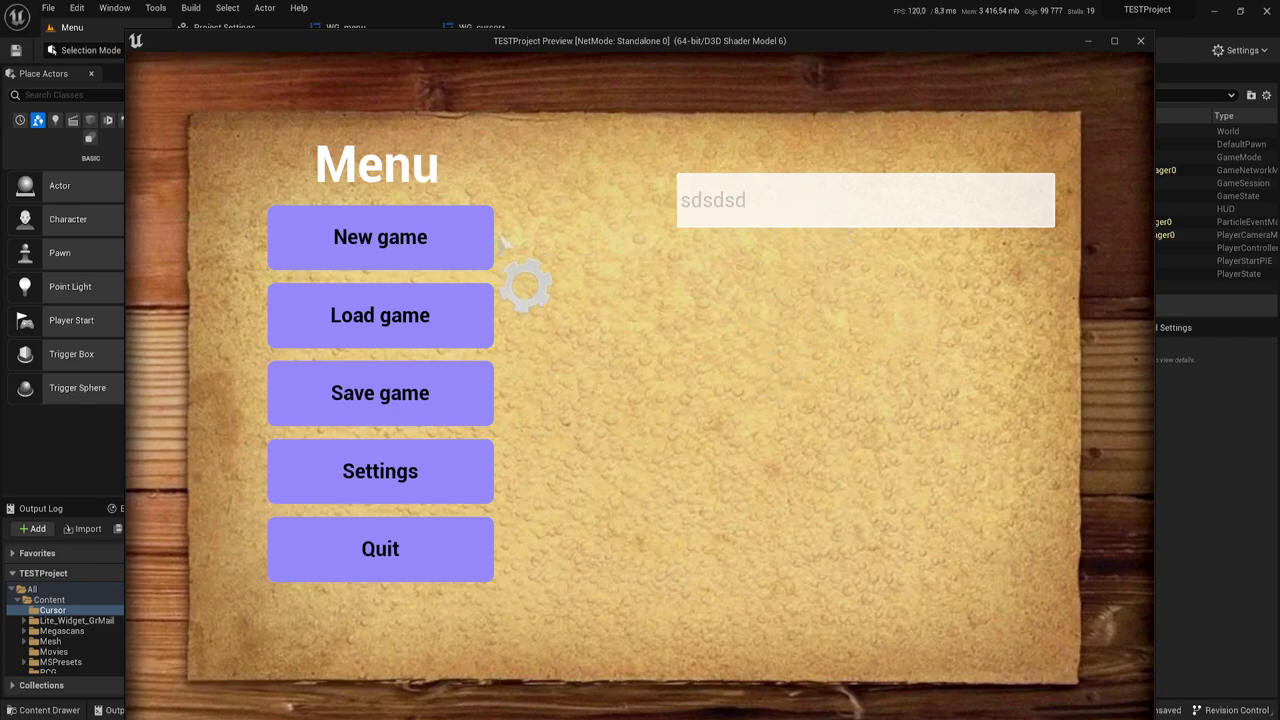
left_click(1140, 41)
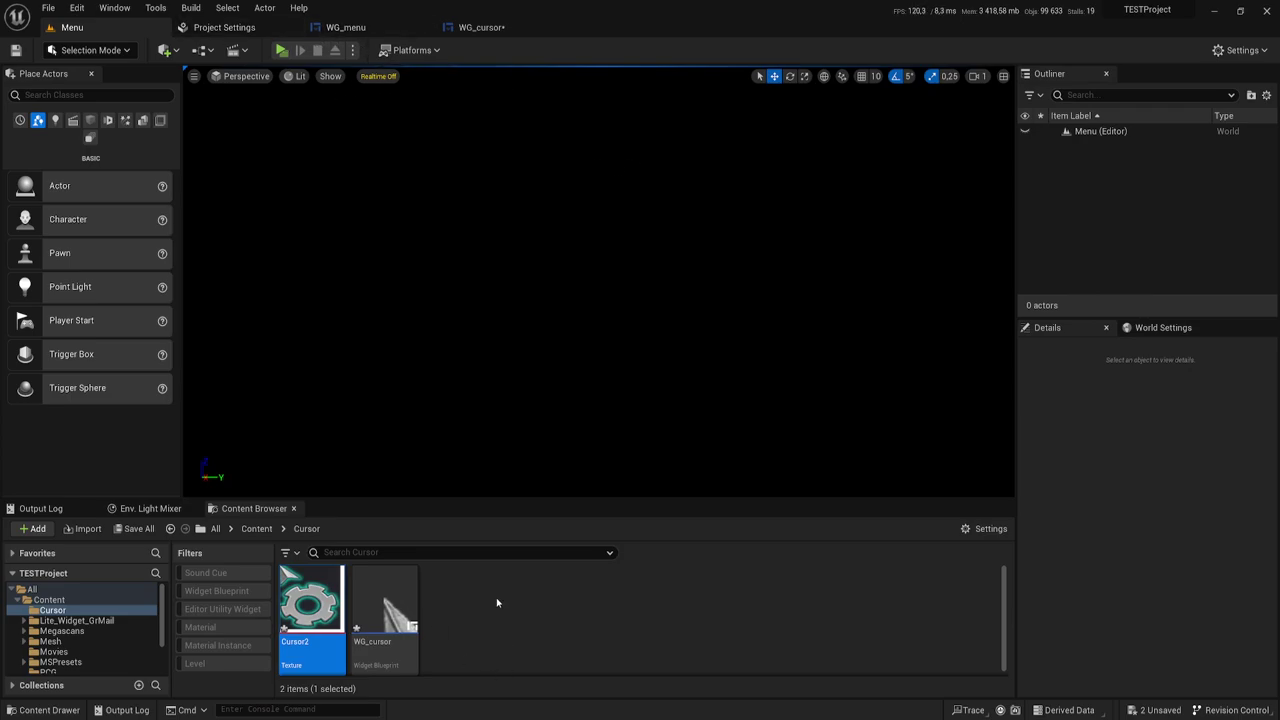
- Add a new Material from the Content Browser context menu and name it Mat_cursor
left_click(497, 603)
left_click_drag(525, 498, 525, 475)
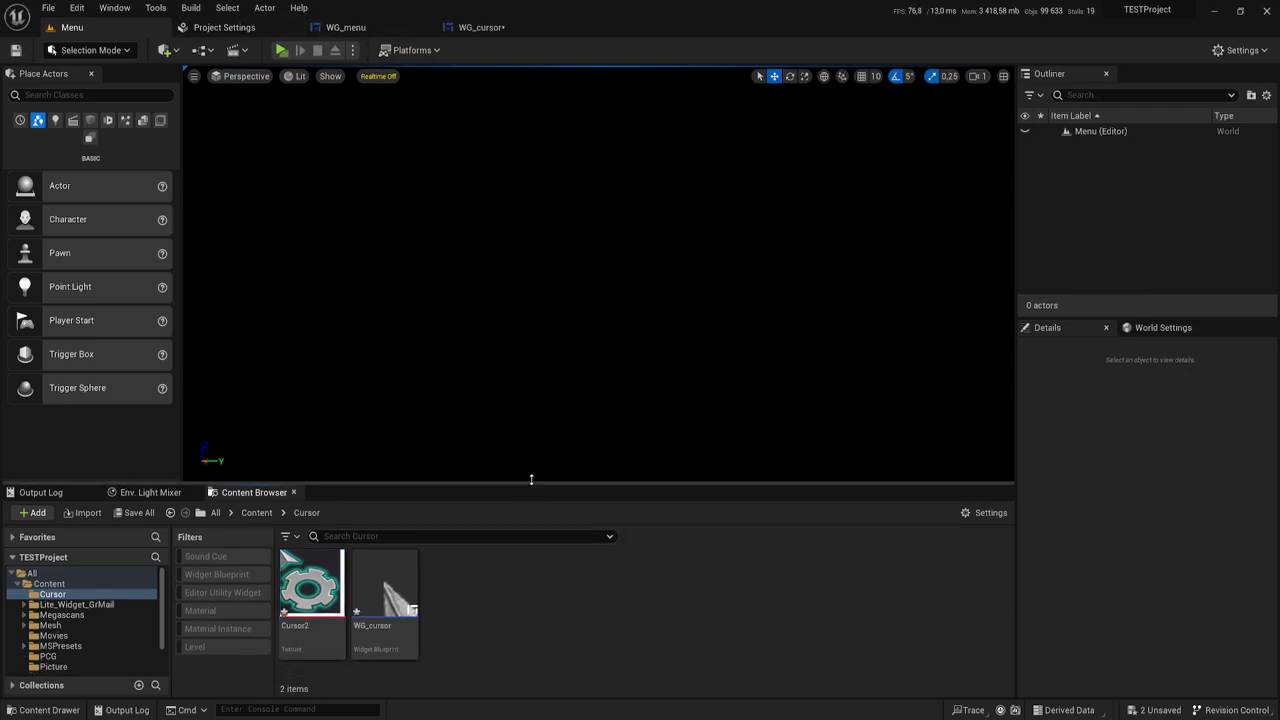
right_click(473, 585)
mouse_move(523, 418)
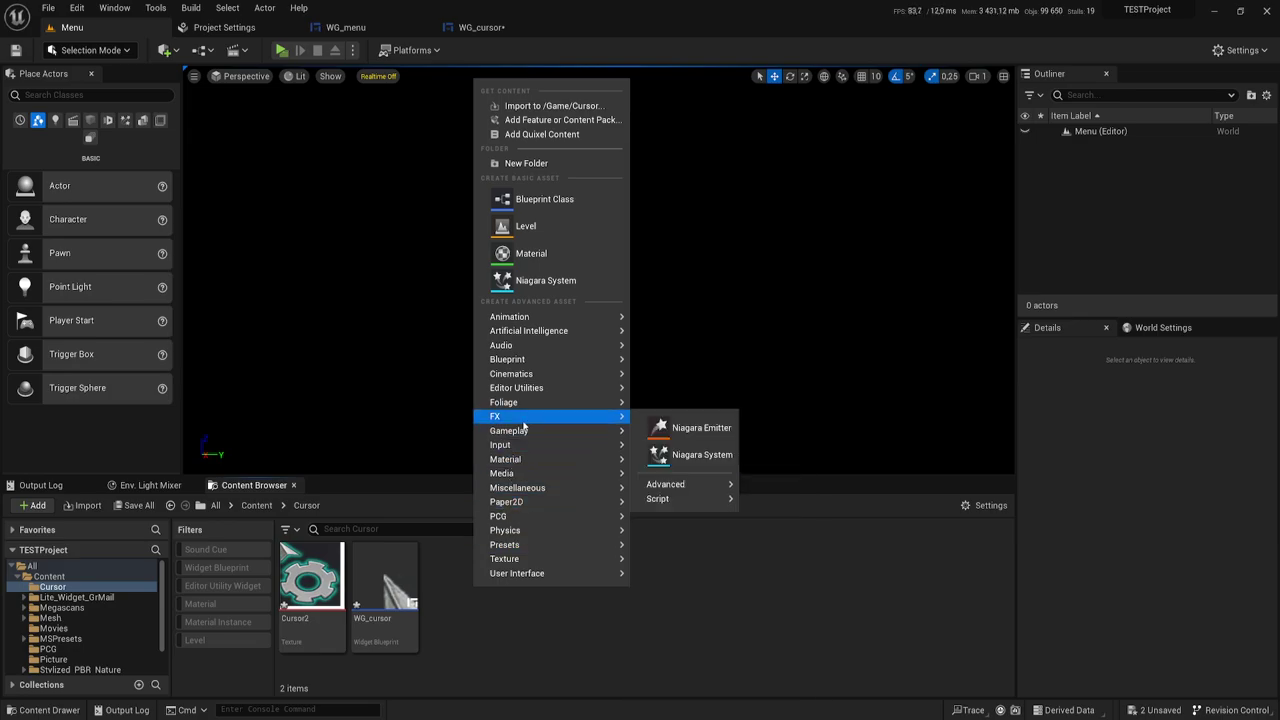
left_click(547, 256)
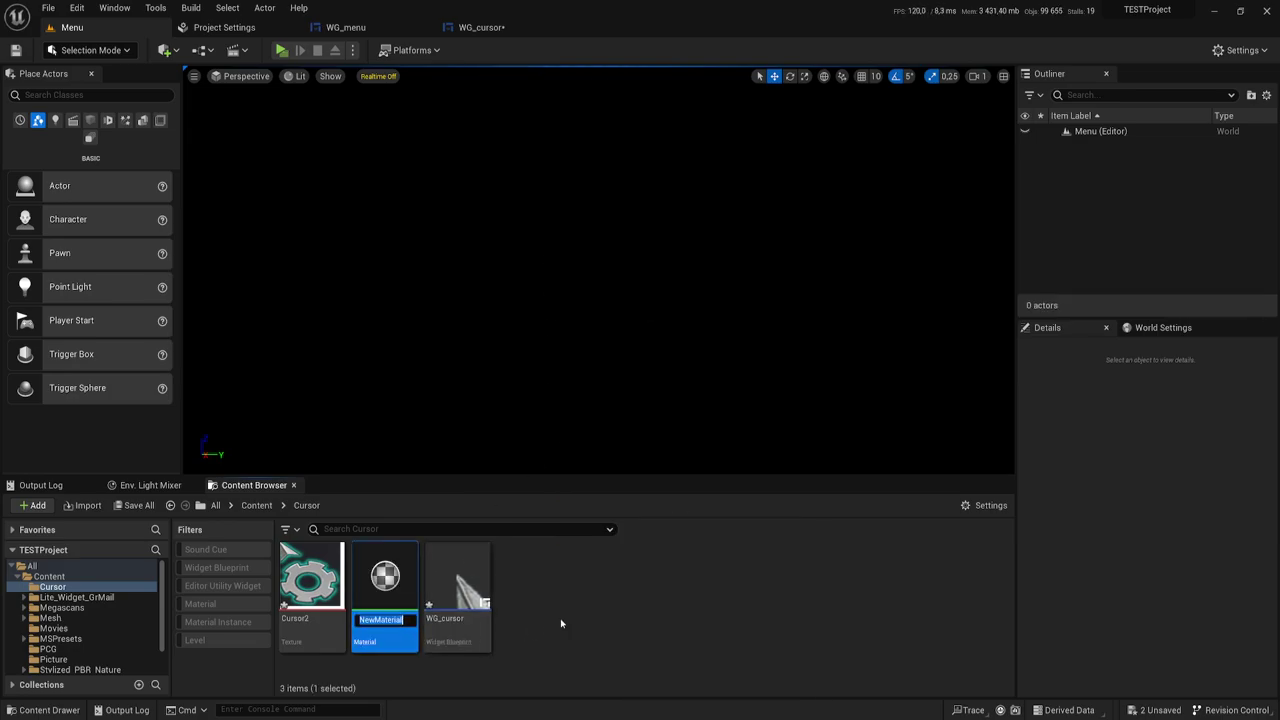
type("Mat_")
type("curs")
type("or")
key("Return")
- Open Mat_cursor and set Material Domain to User Interface and Blend Mode to Translucent
double_click(385, 580)
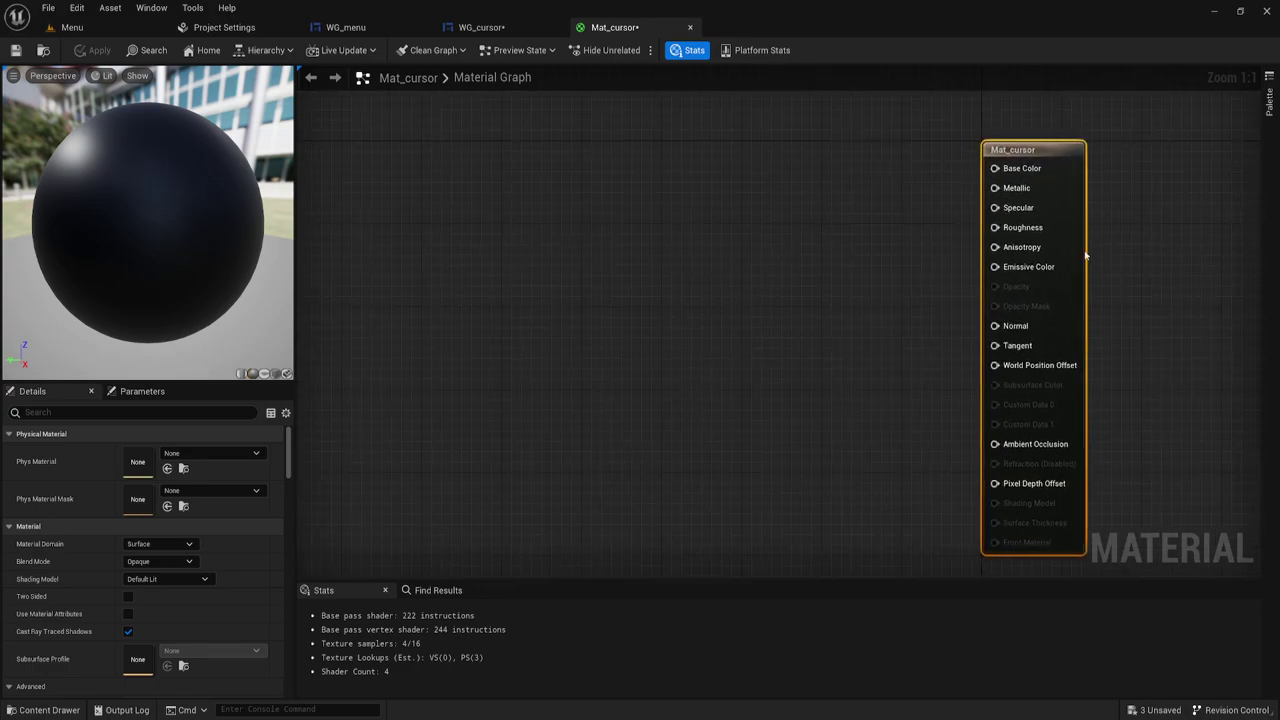
left_click(152, 545)
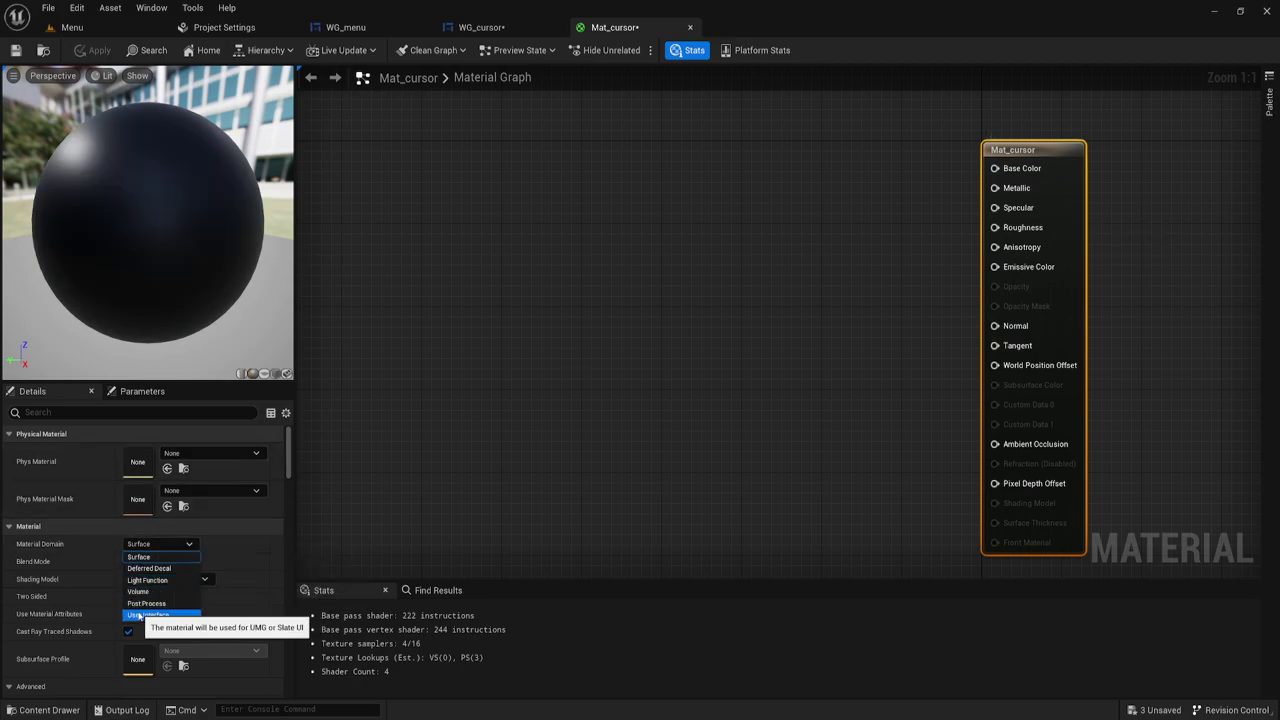
left_click(152, 616)
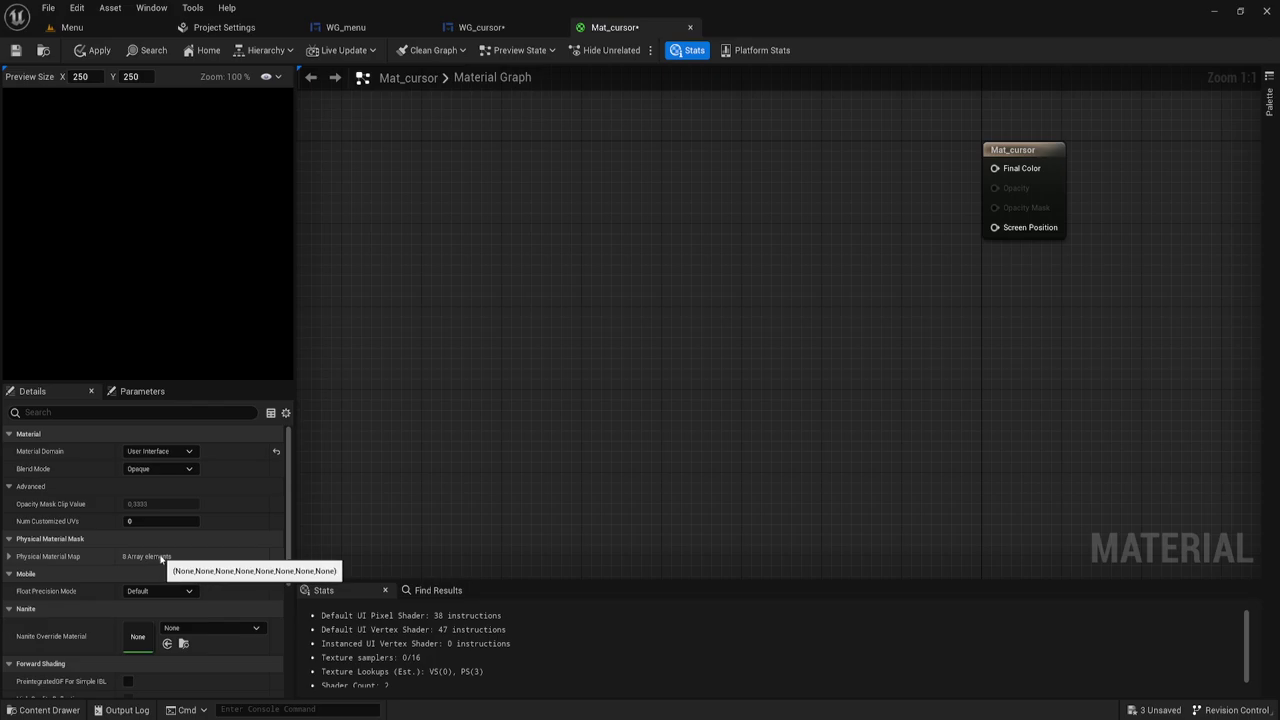
left_click(189, 469)
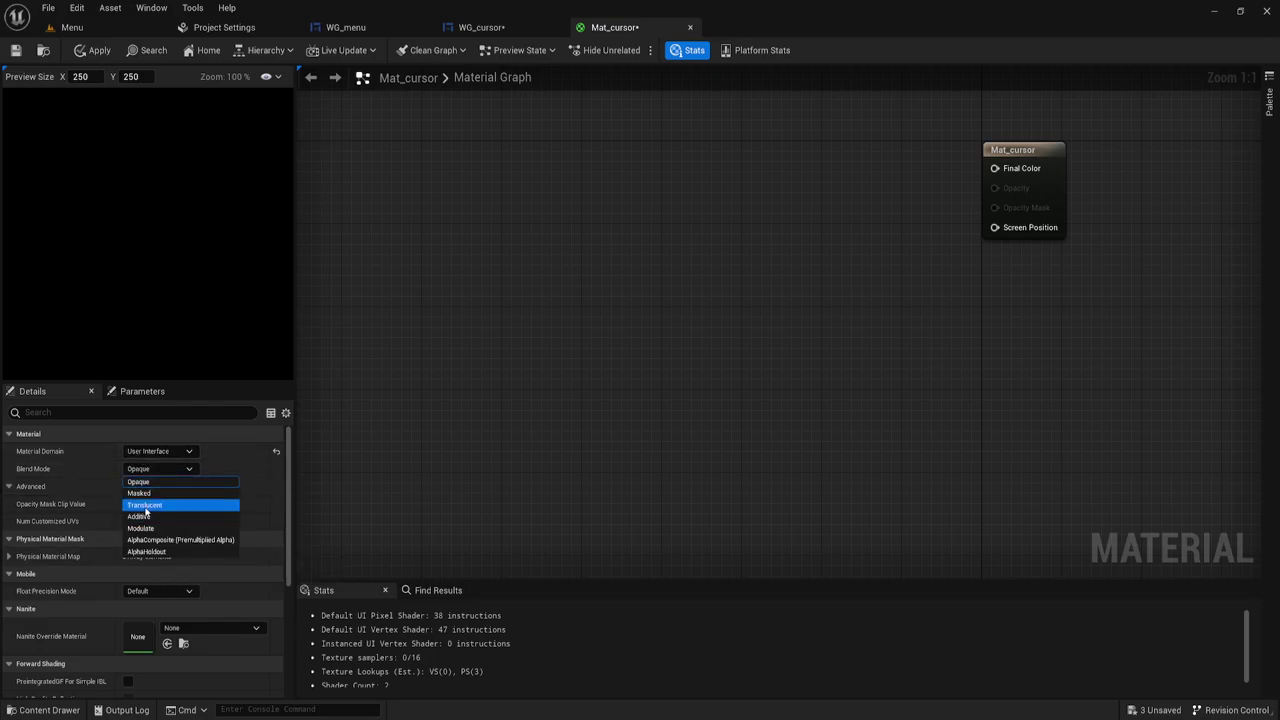
left_click(146, 505)
right_click_drag(863, 280, 873, 365)
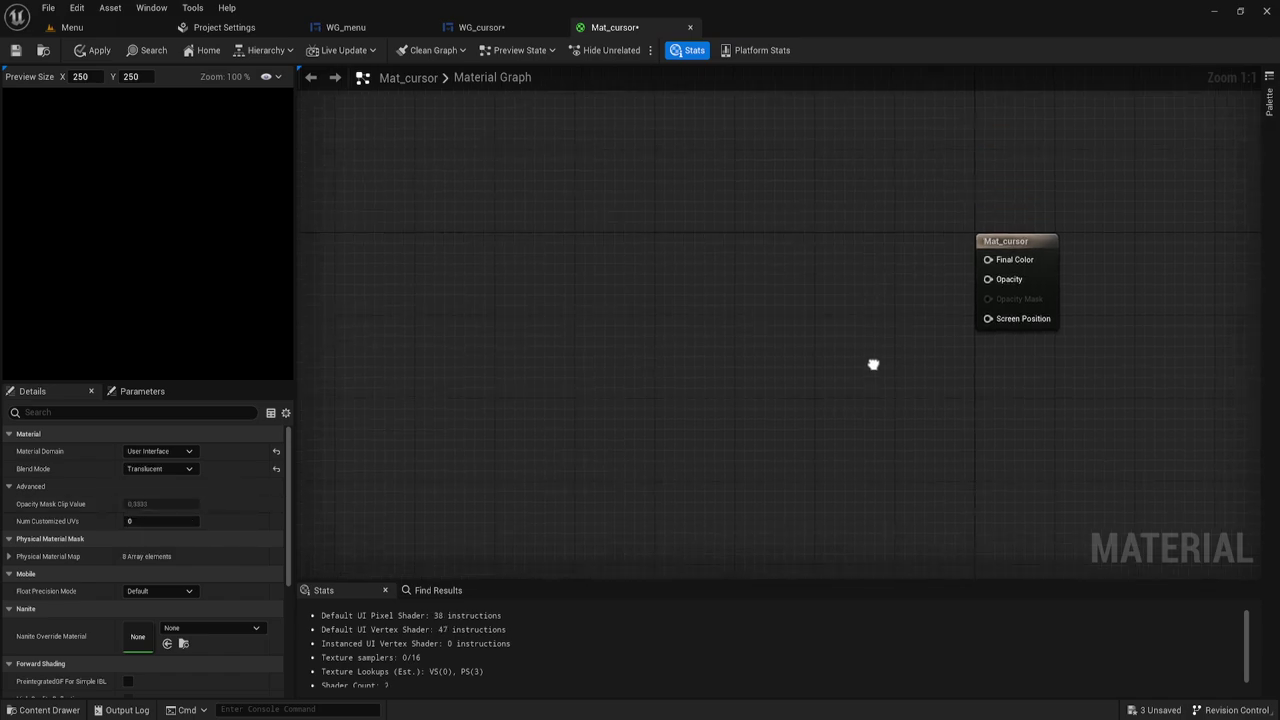
right_click_drag(784, 279, 823, 301)
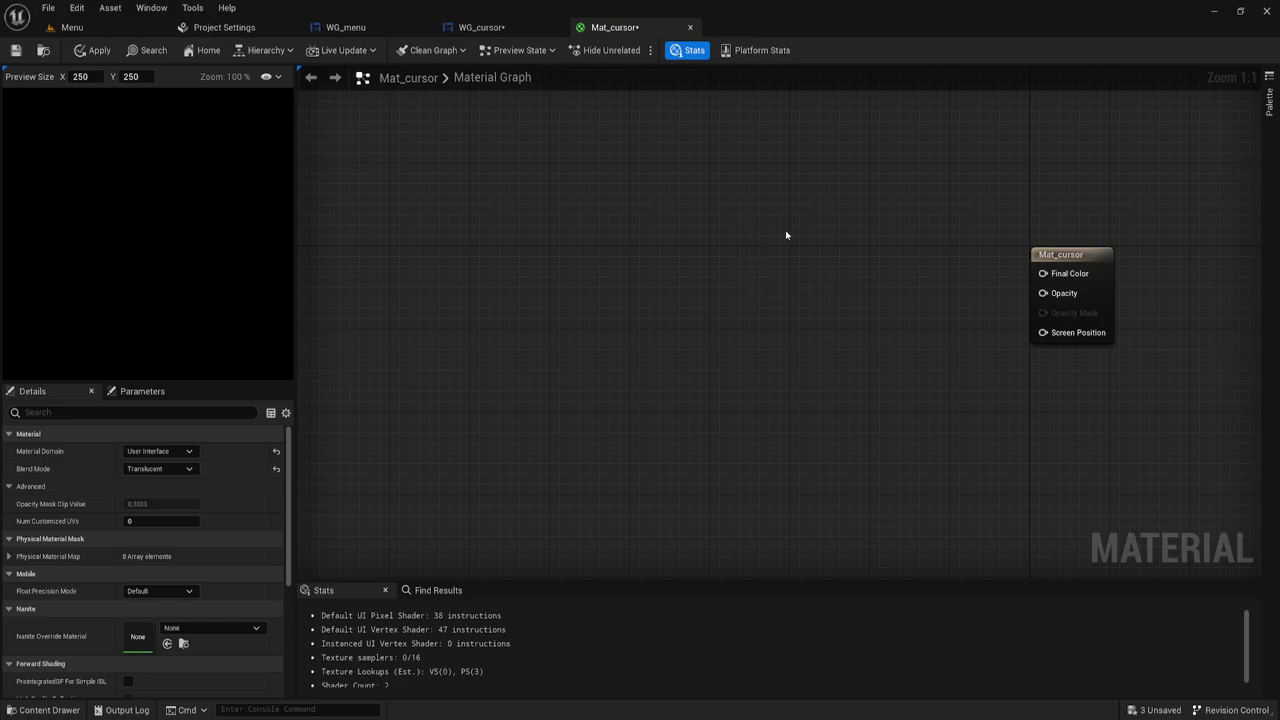
- Add a Constant3Vector node and set its colour to full bright red
left_click(722, 145)
right_click_drag(795, 295, 890, 400)
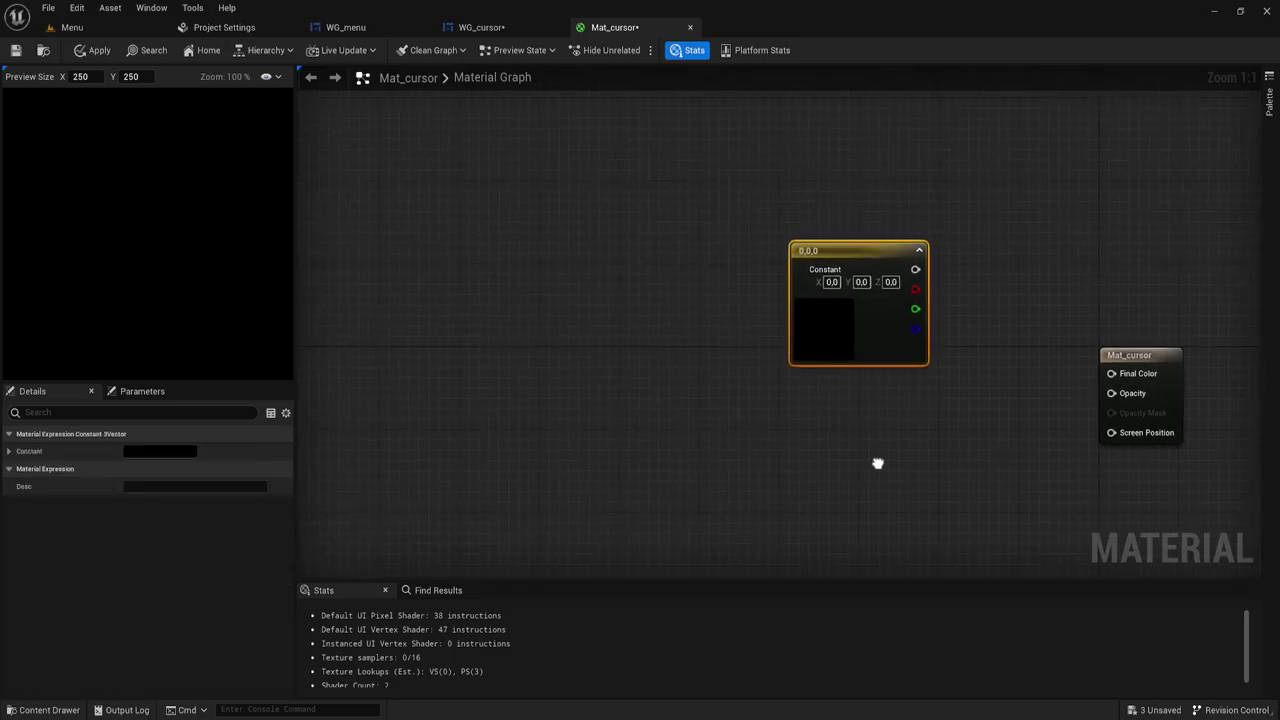
left_click_drag(884, 257, 853, 160)
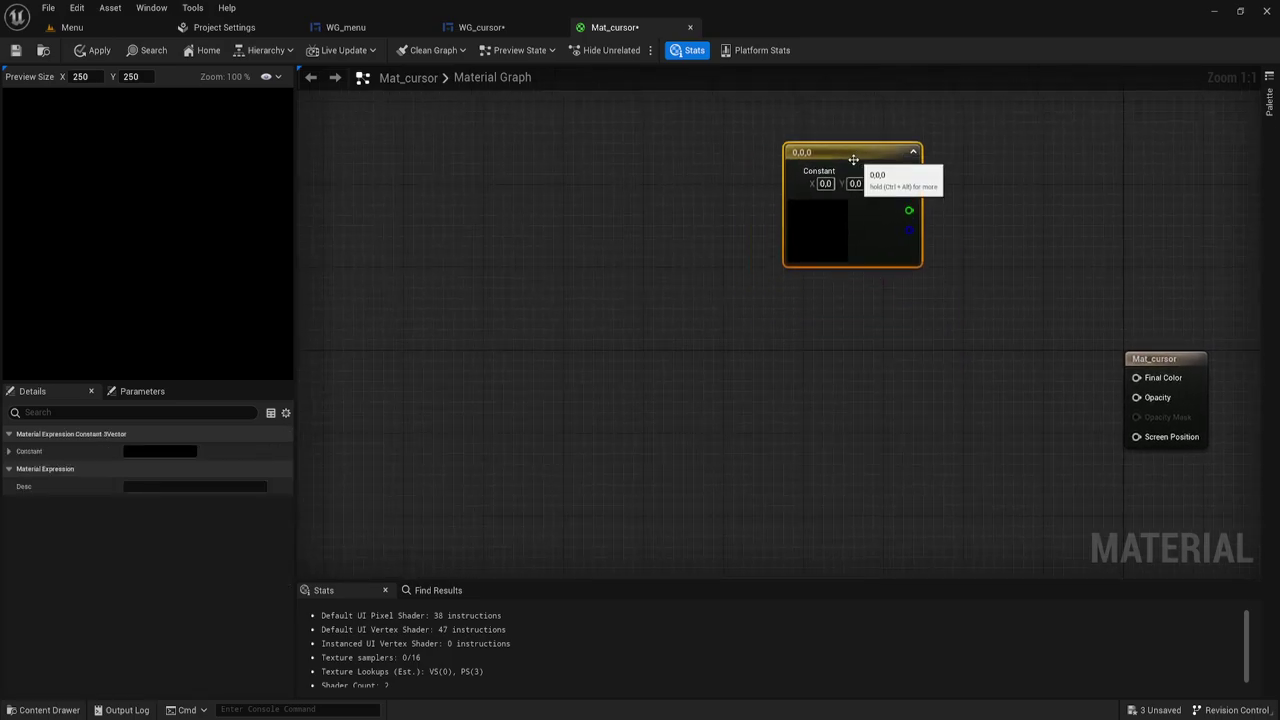
double_click(805, 238)
left_click(938, 348)
left_click_drag(981, 362, 982, 291)
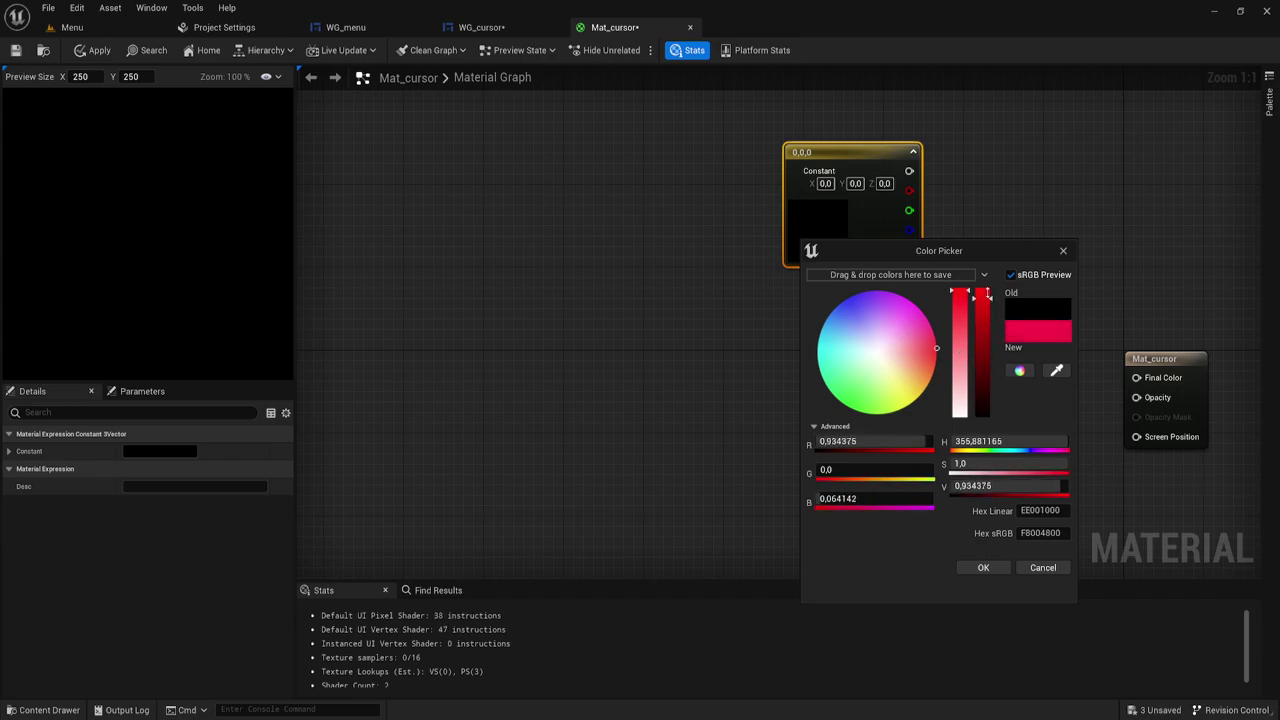
left_click(983, 567)
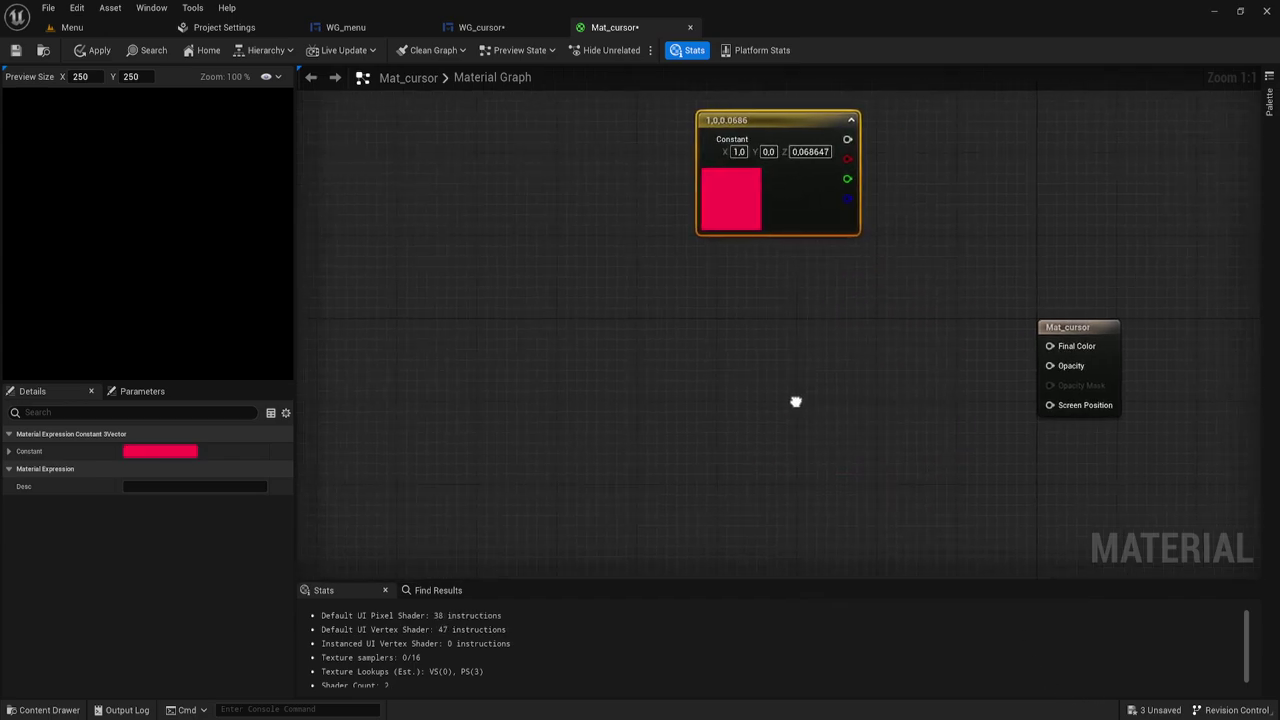
- Add a Lerp node with the red constant in A and Alpha set to 3
left_click(868, 230)
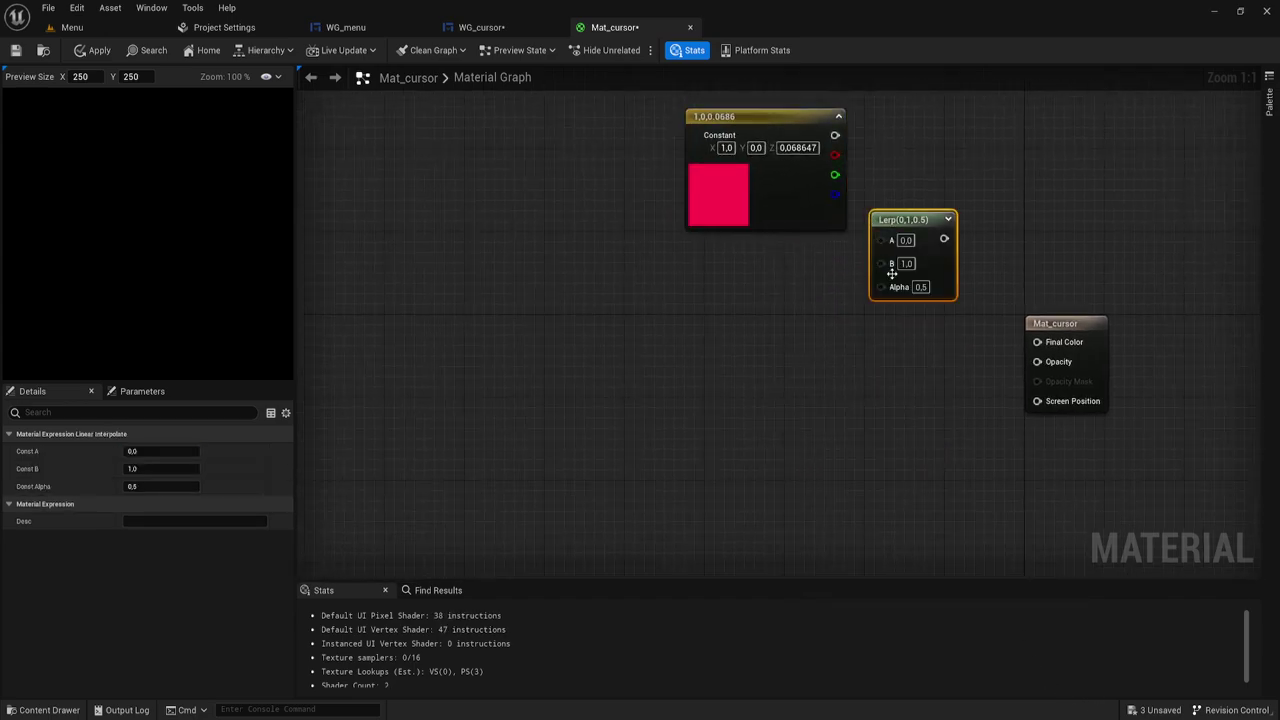
left_click_drag(880, 240, 833, 134)
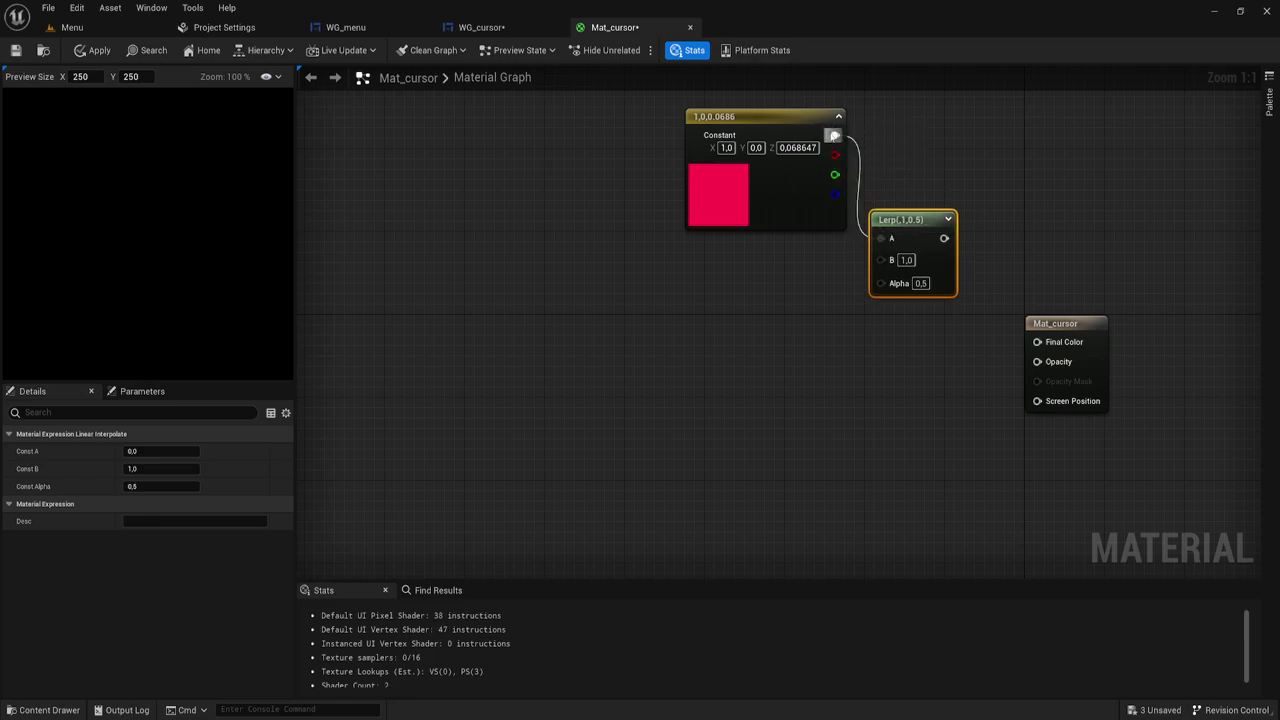
right_click_drag(799, 338, 773, 301)
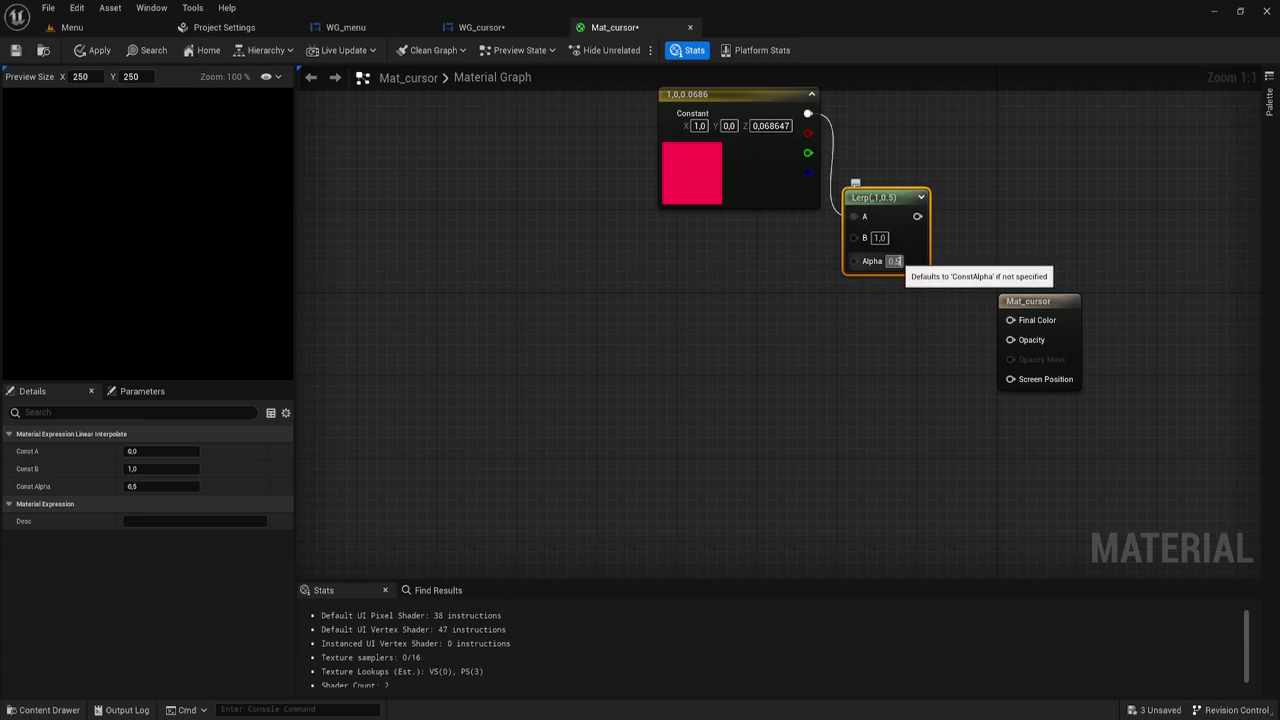
left_click(894, 261)
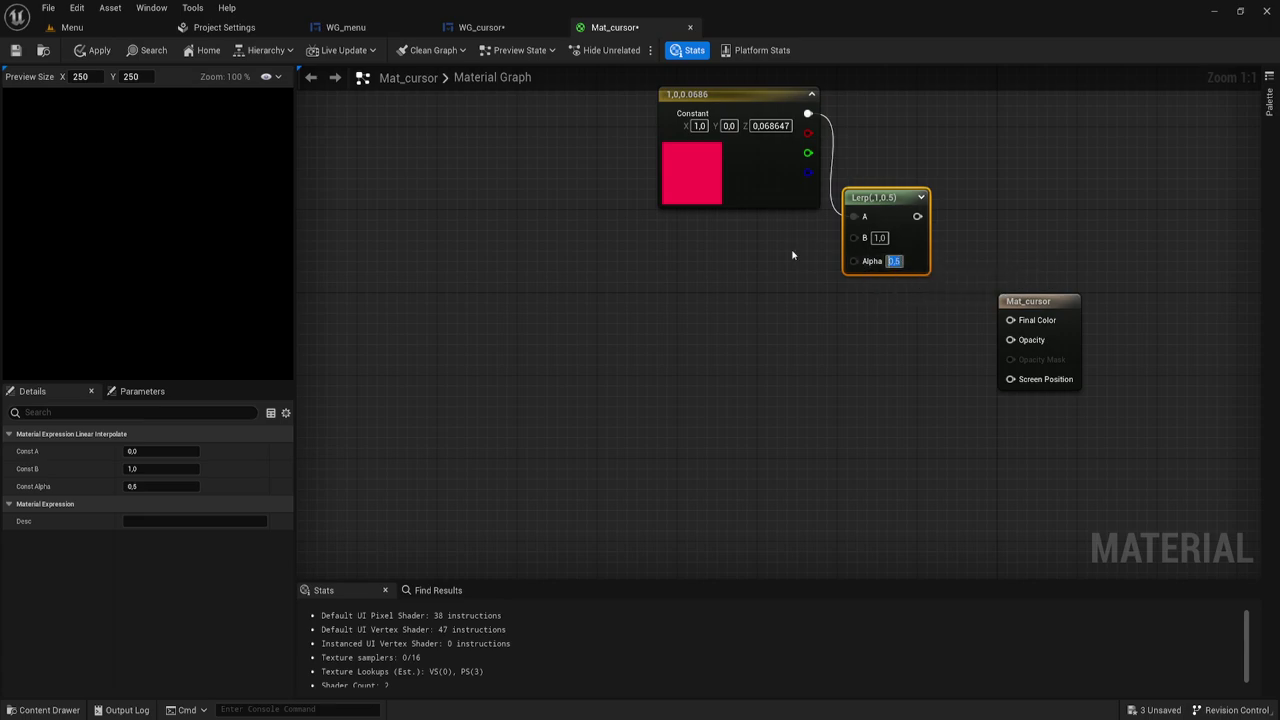
type("3")
left_click(651, 229)
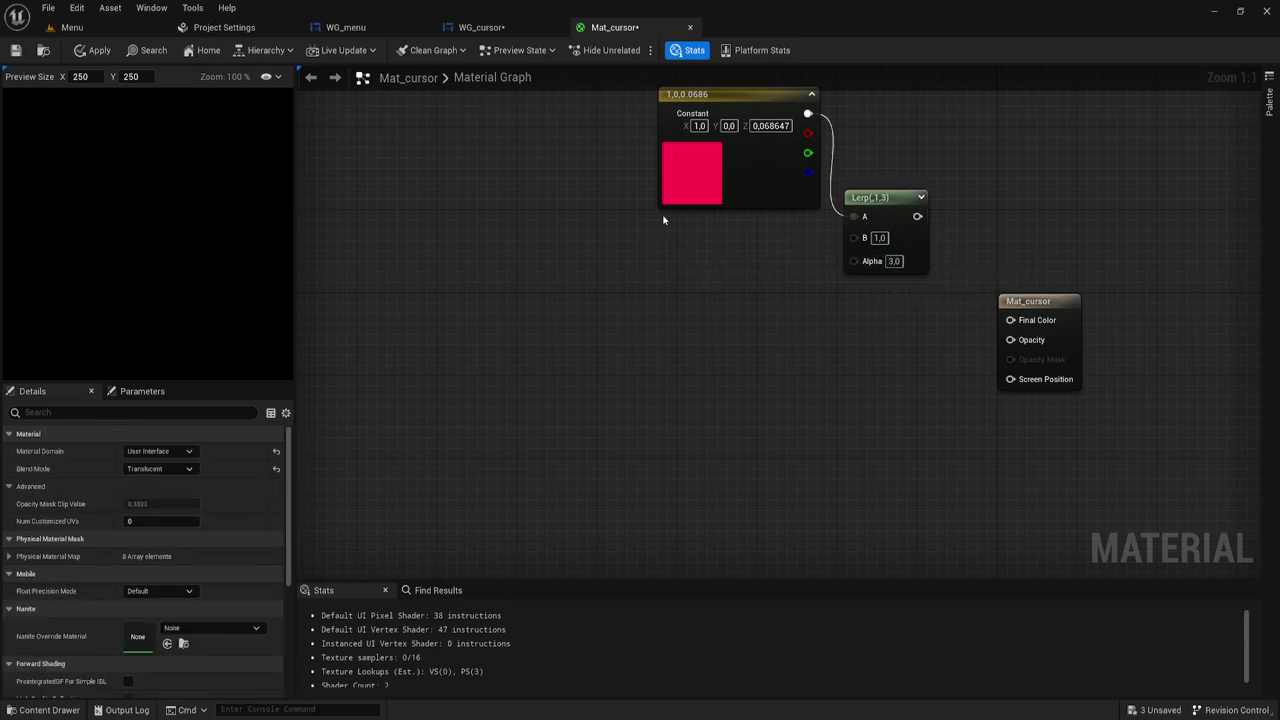
- Add a second constant wired into Lerp B and make it blue (0.0679, 0, 1)
left_click(665, 220)
left_click_drag(790, 242, 853, 237)
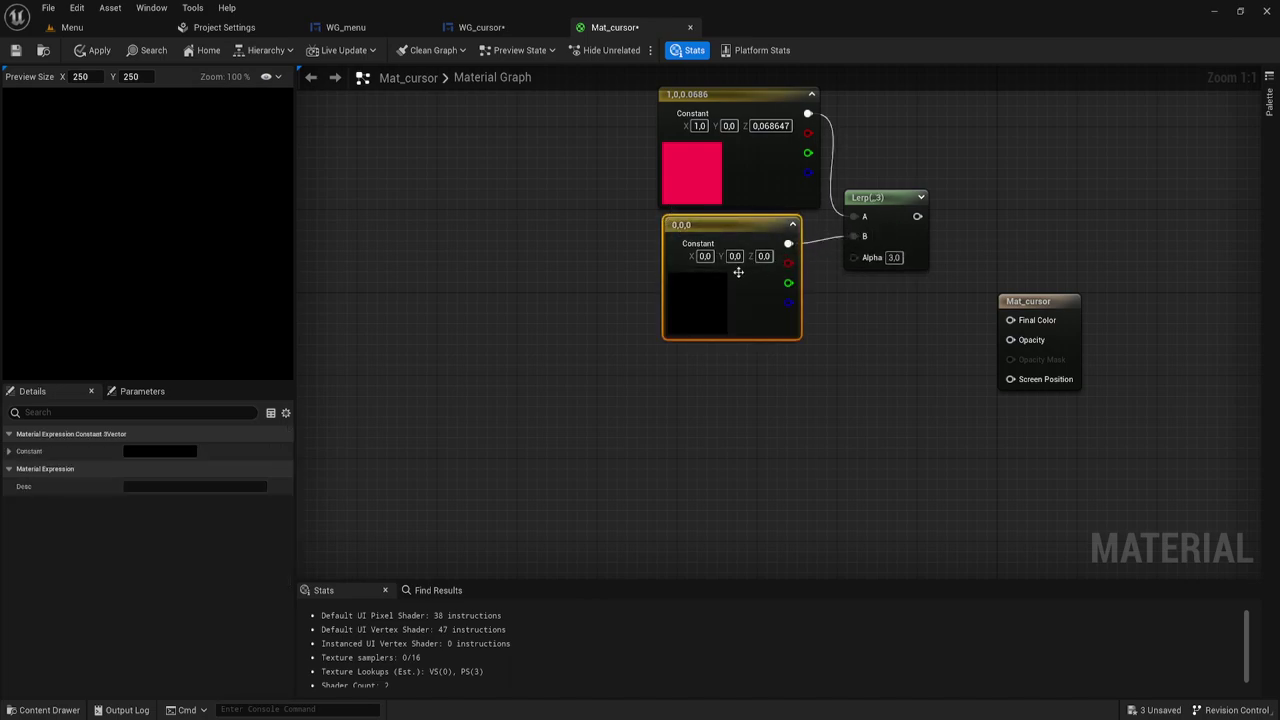
double_click(700, 300)
left_click_drag(808, 429, 688, 288)
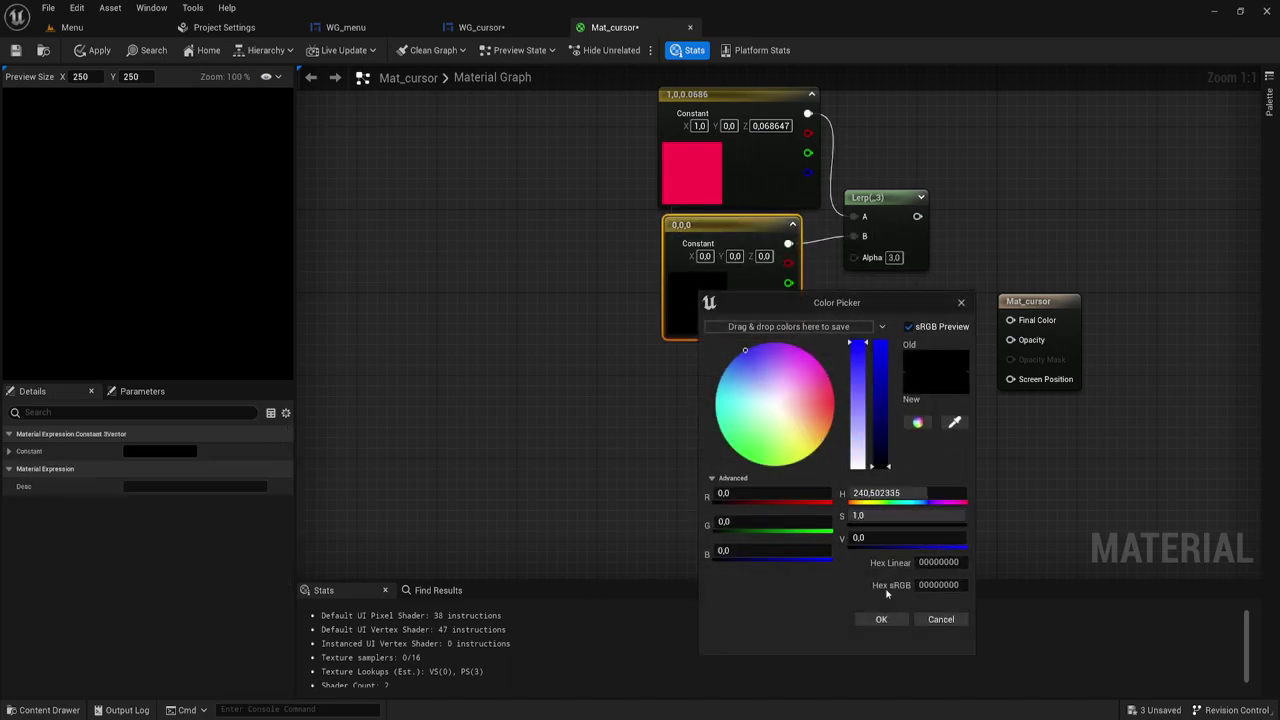
left_click(885, 619)
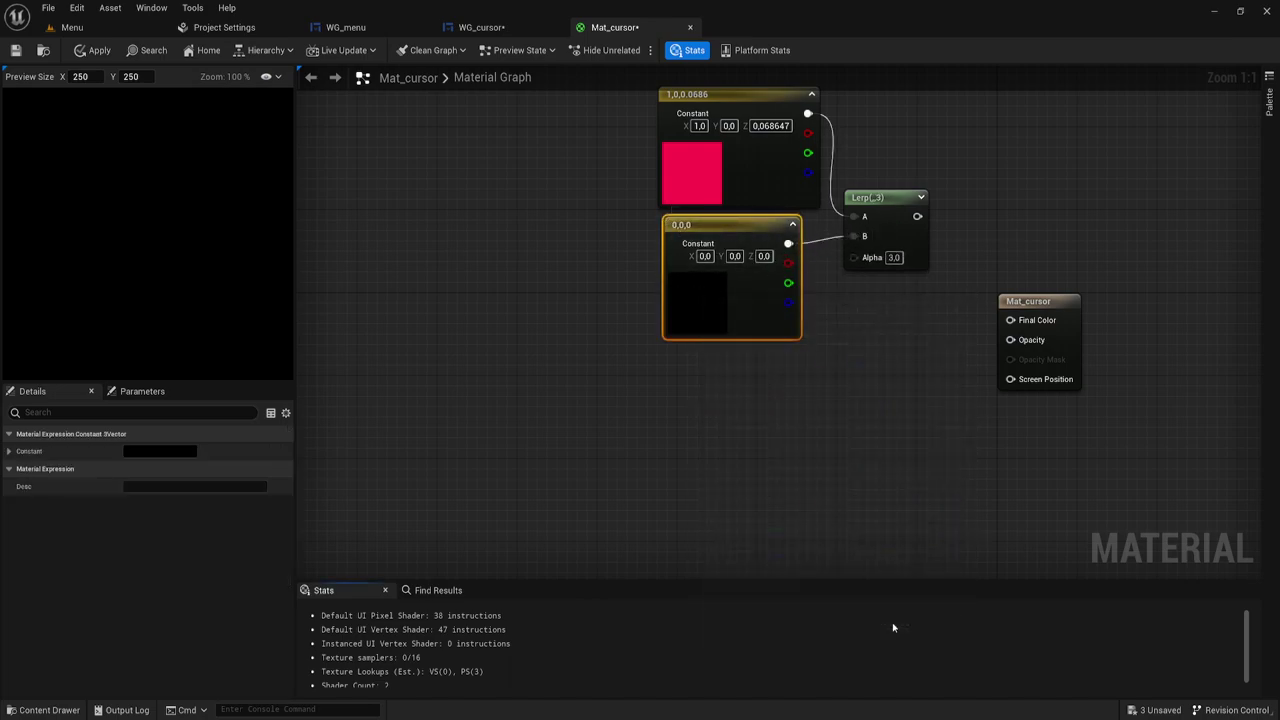
double_click(712, 307)
left_click_drag(815, 387, 762, 361)
left_click_drag(893, 476, 893, 356)
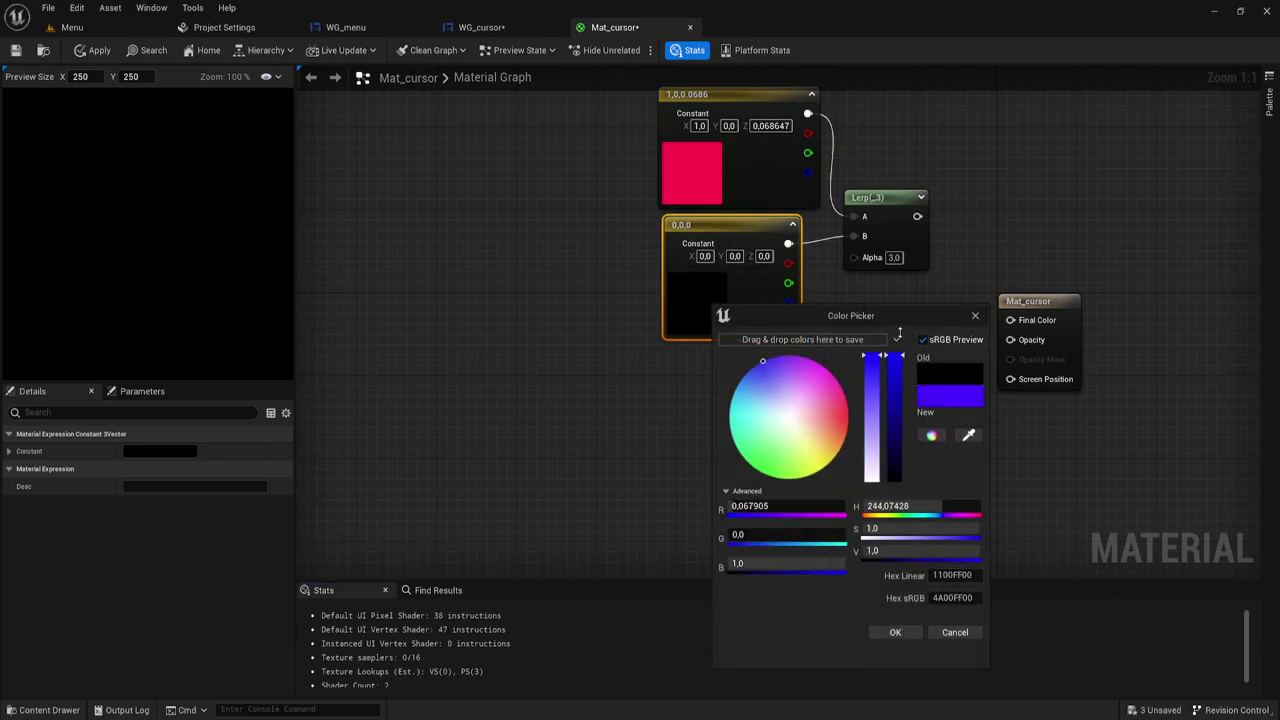
left_click(909, 638)
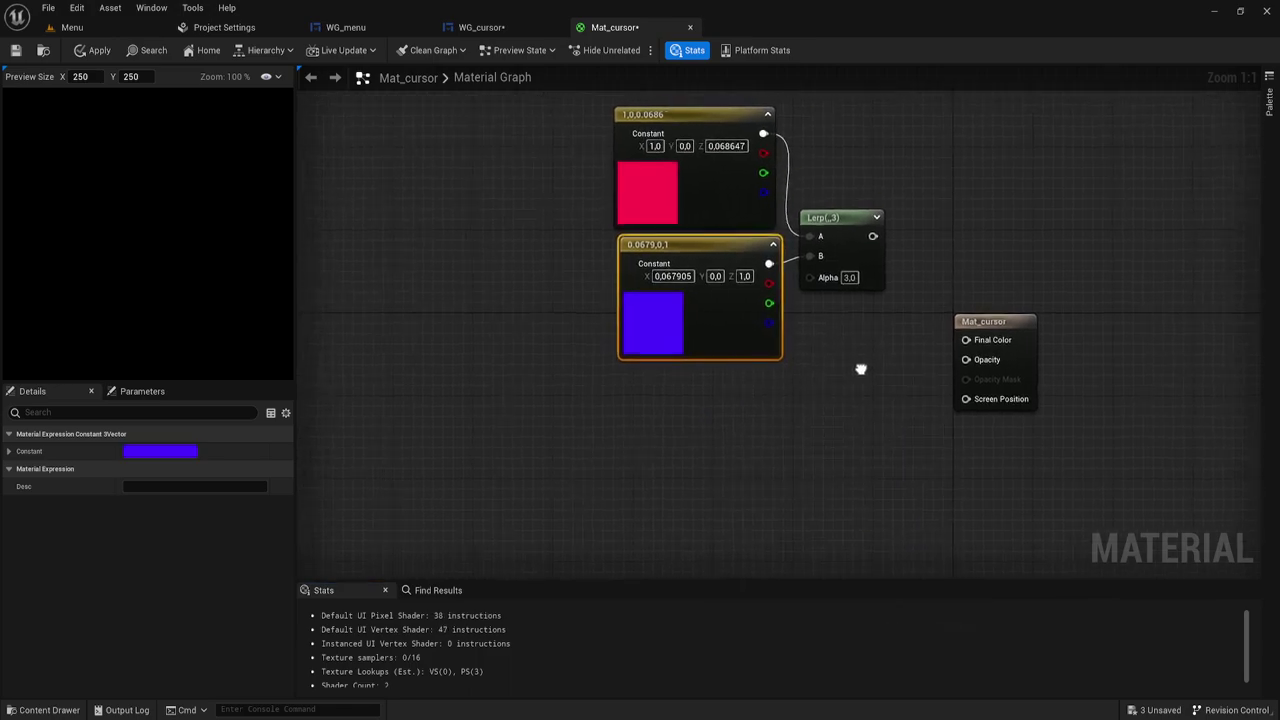
- Rearrange the graph and drag the Cursor2 texture from the Menu level's Content Browser into Mat_cursor
right_click_drag(917, 370, 900, 394)
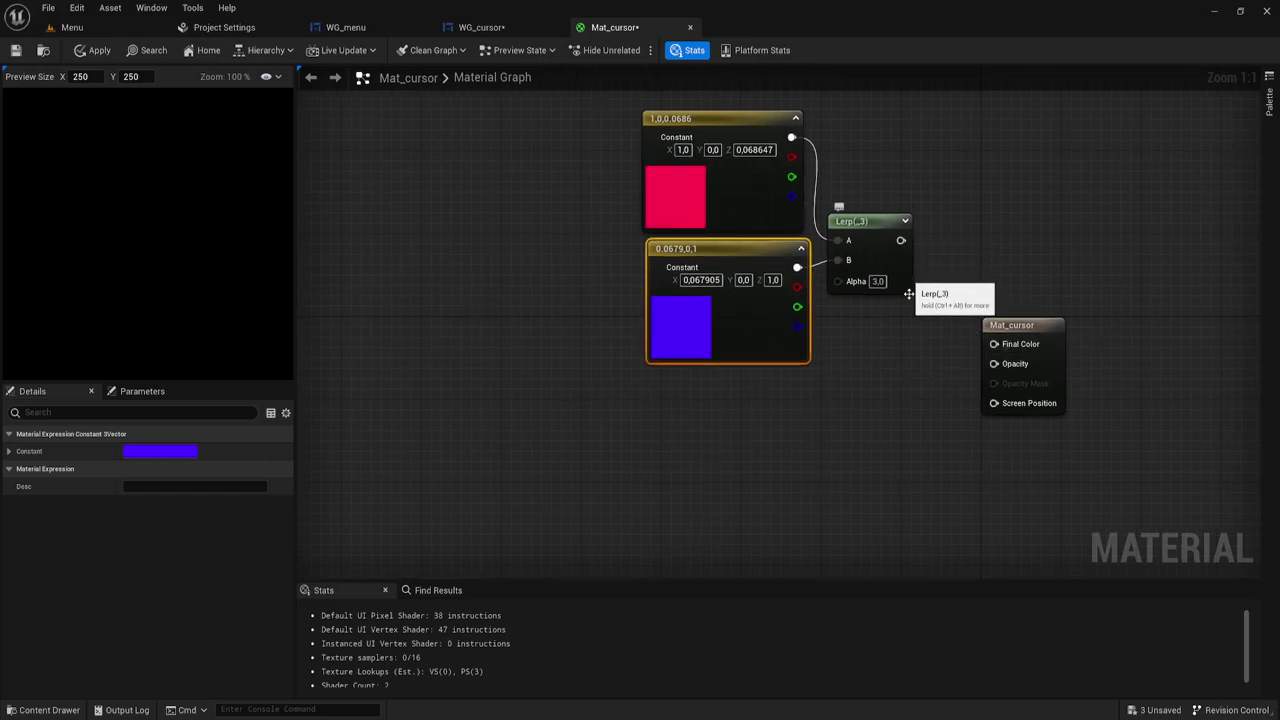
left_click_drag(1026, 331, 1136, 372)
right_click_drag(761, 430, 832, 427)
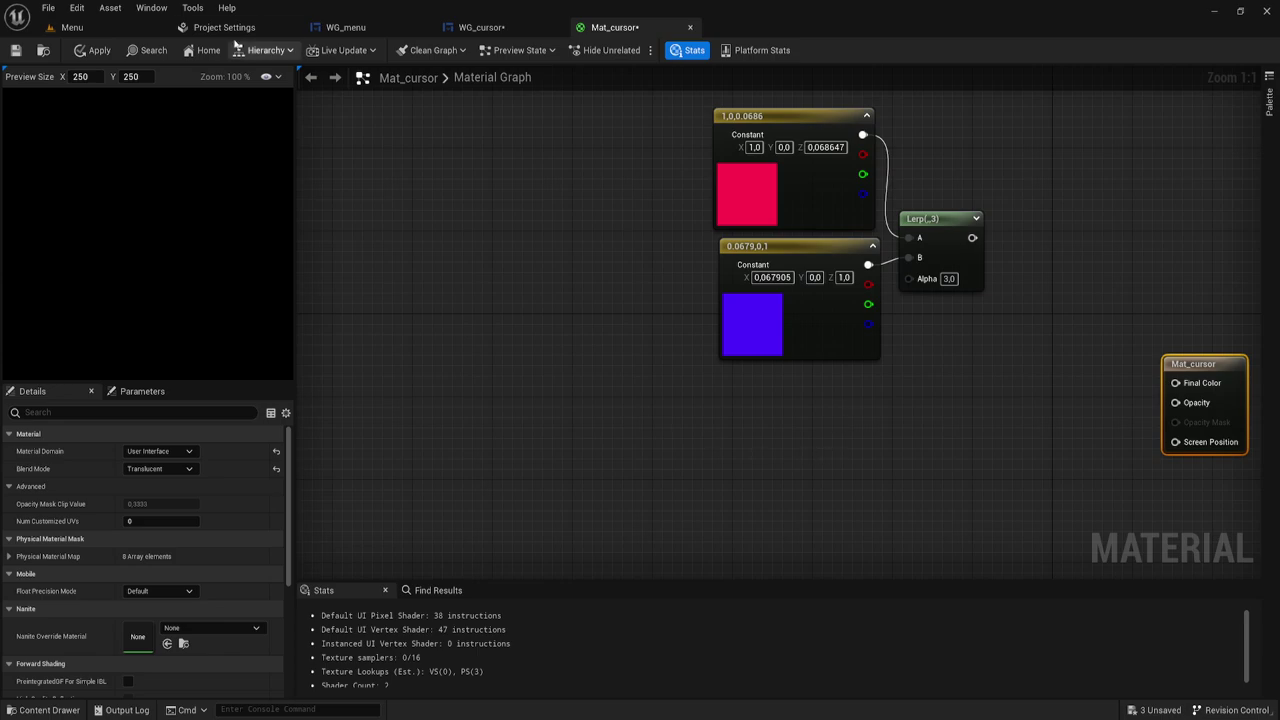
left_click(72, 27)
mouse_move(310, 580)
left_mouse_down()
mouse_move(620, 30)
mouse_move(655, 455)
left_mouse_up()
- Drop the Cursor2 texture into the graph as a Texture Sample and wire its RGB into the Lerp Alpha
right_click_drag(871, 468, 846, 303)
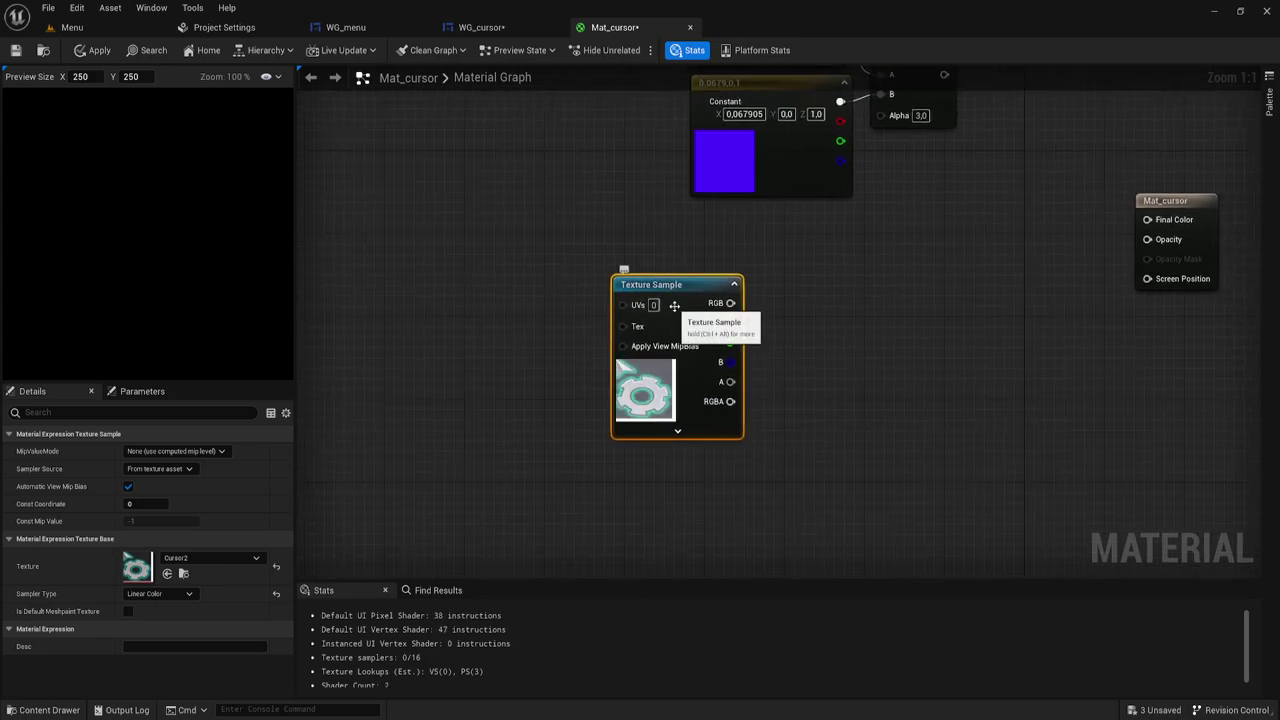
left_click_drag(694, 318, 797, 318)
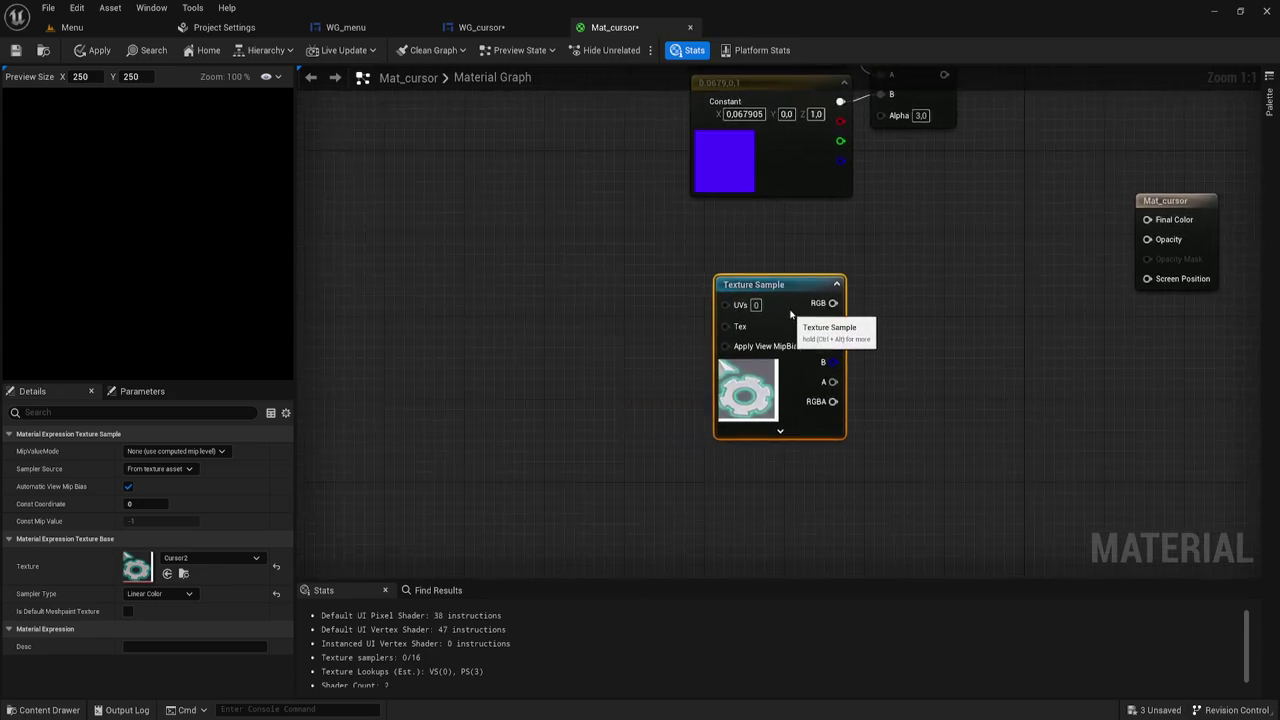
right_click_drag(903, 283, 810, 355)
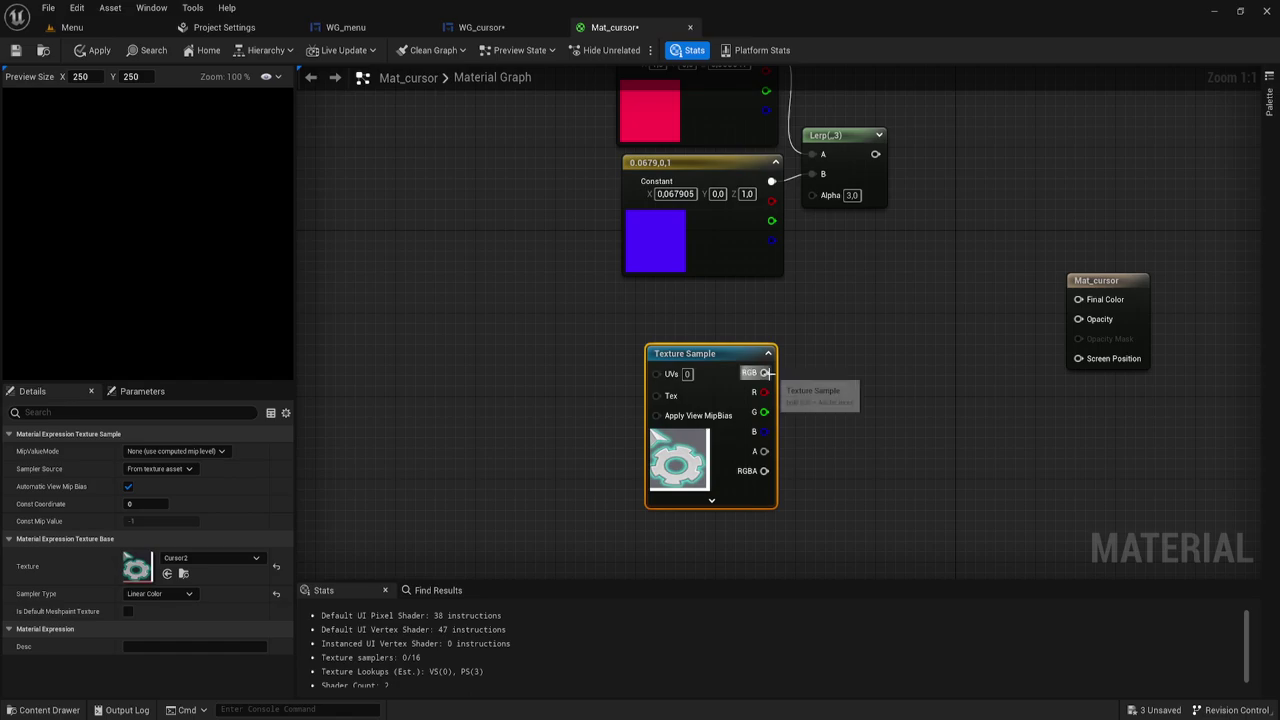
left_click_drag(764, 372, 812, 194)
left_click_drag(853, 139, 908, 141)
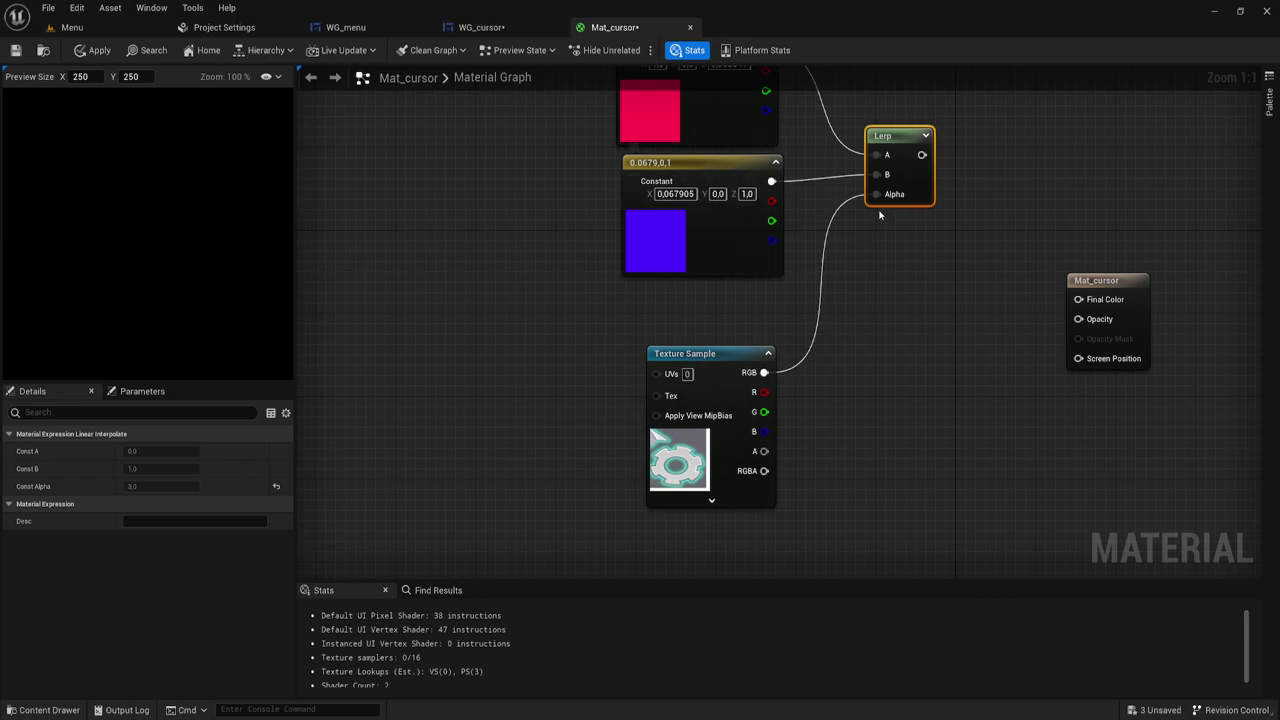
- Connect the Lerp output to Final Color and the texture's alpha to Opacity
right_click_drag(918, 336, 868, 352)
left_click_drag(873, 171, 1025, 318)
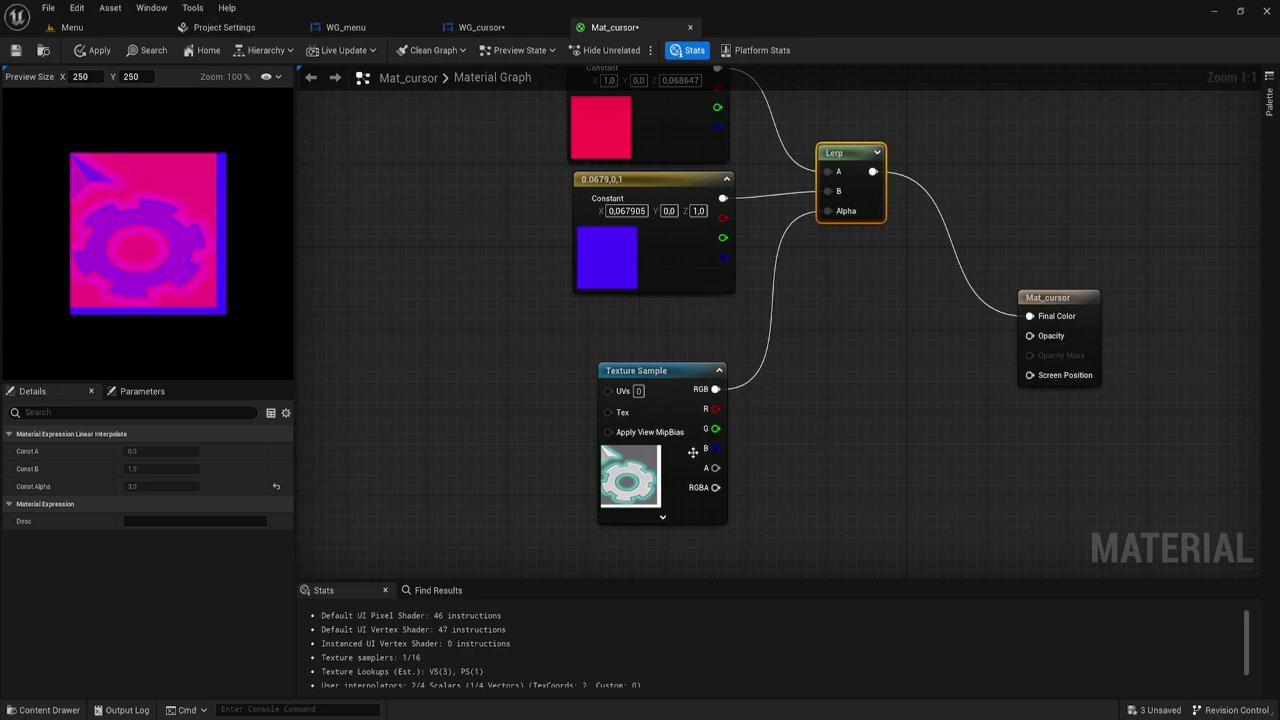
mouse_move(715, 467)
left_mouse_down()
mouse_move(1011, 379)
mouse_move(1030, 336)
left_mouse_up()
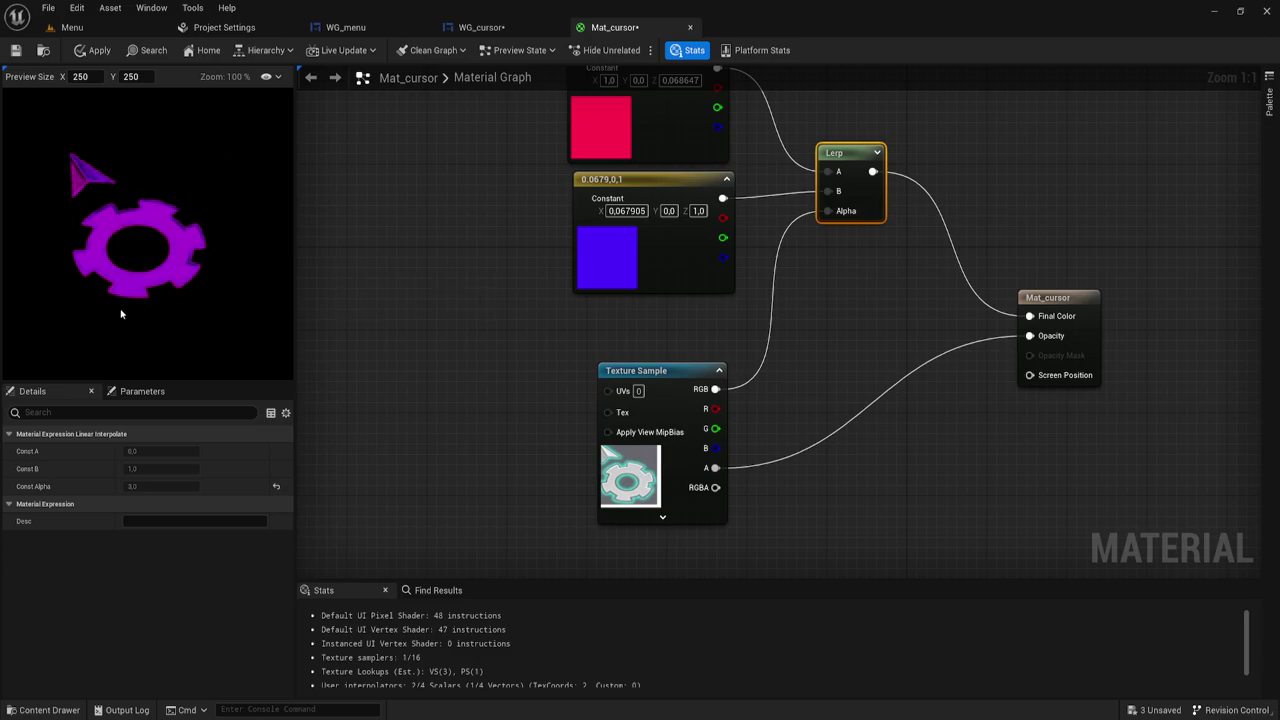
right_click_drag(818, 346, 894, 343)
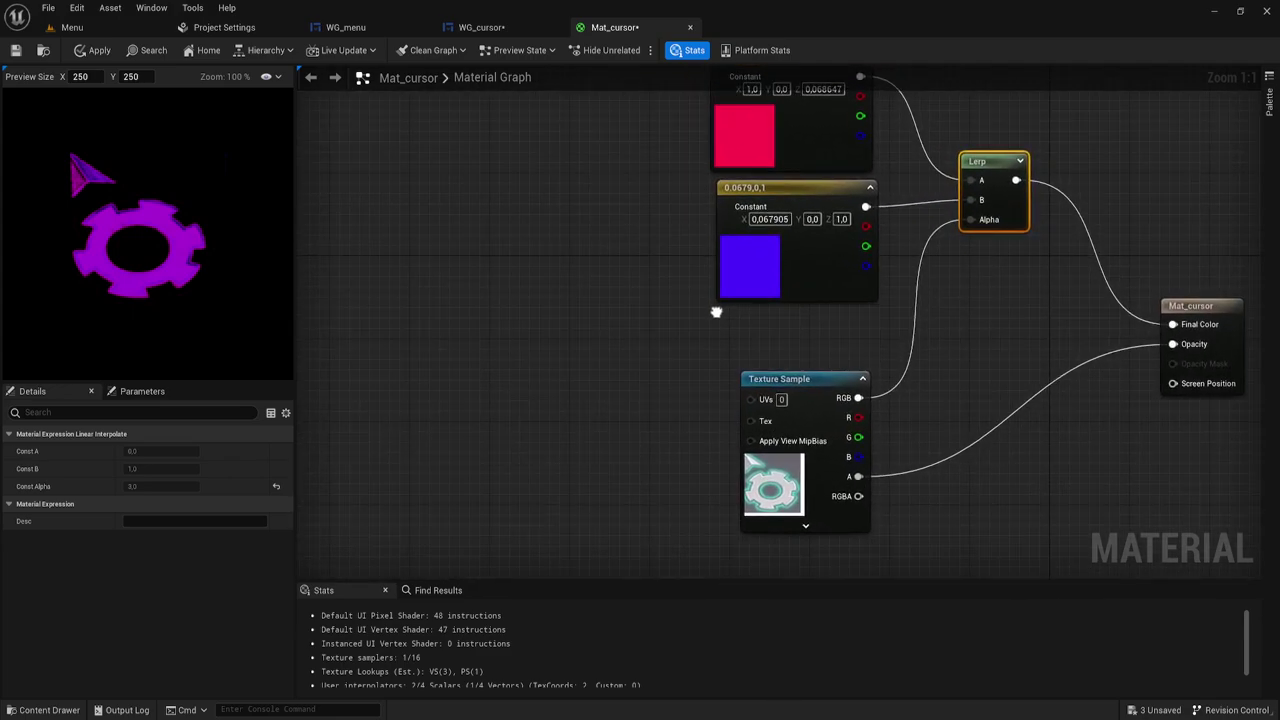
left_click_drag(1172, 324, 1162, 324)
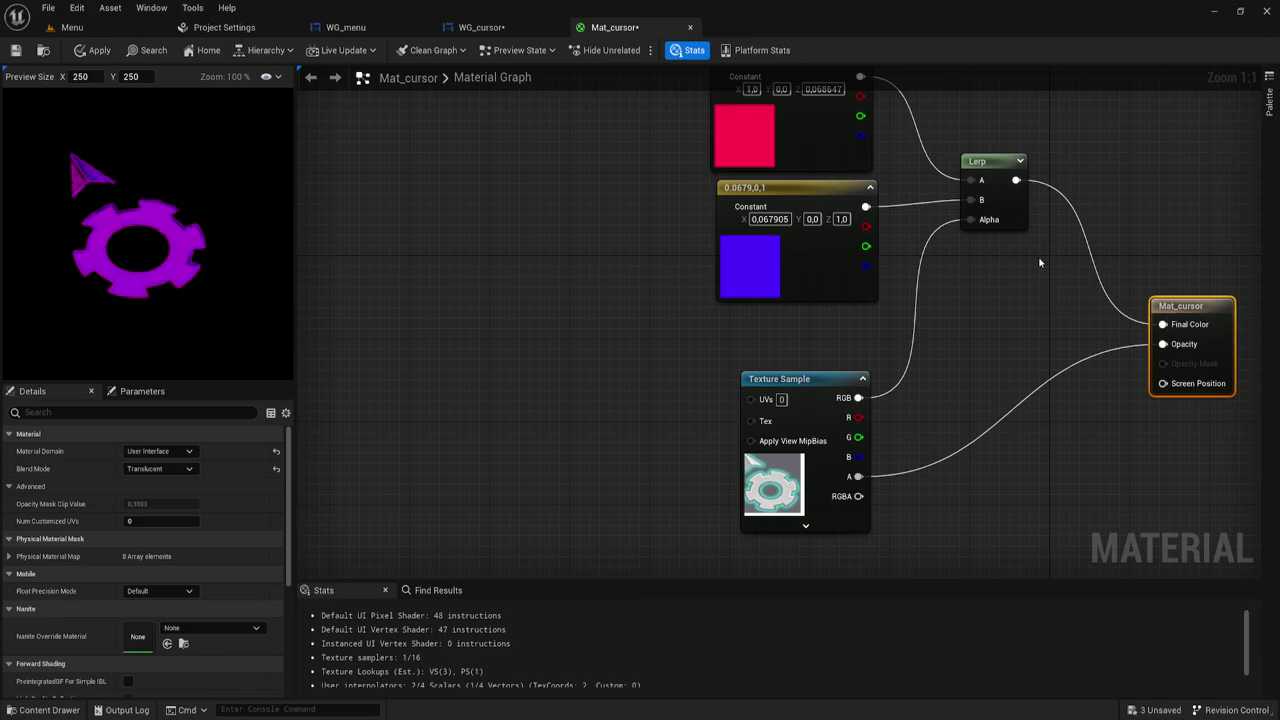
- Insert a Math Add node after the Lerp and wire its output into Final Color
left_click_drag(1016, 180, 1053, 280)
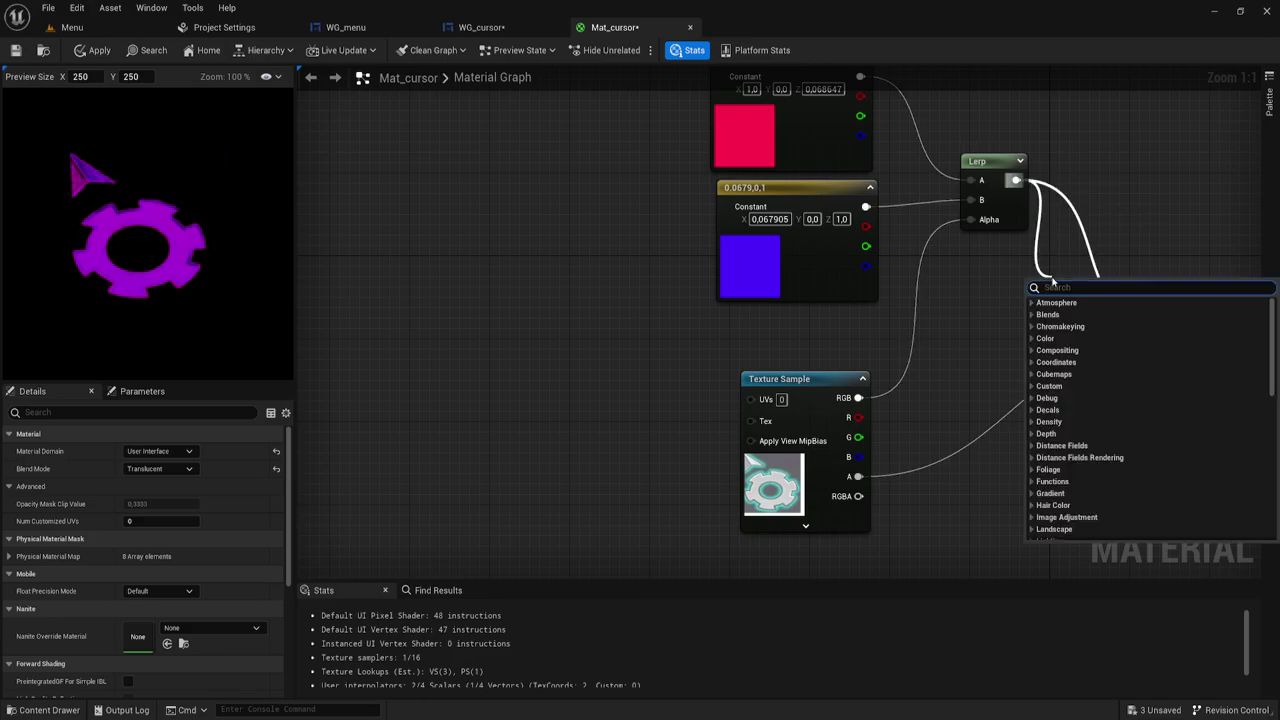
type("add")
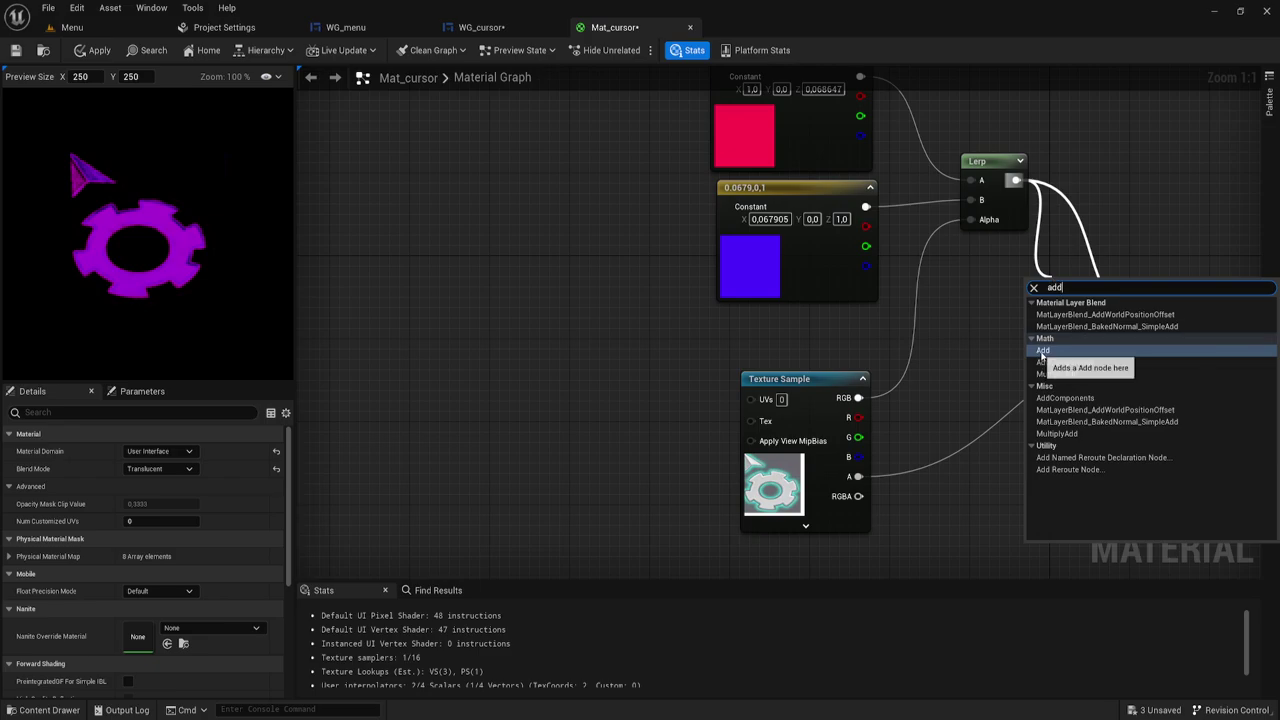
left_click(1043, 350)
left_click_drag(1110, 305, 1170, 326)
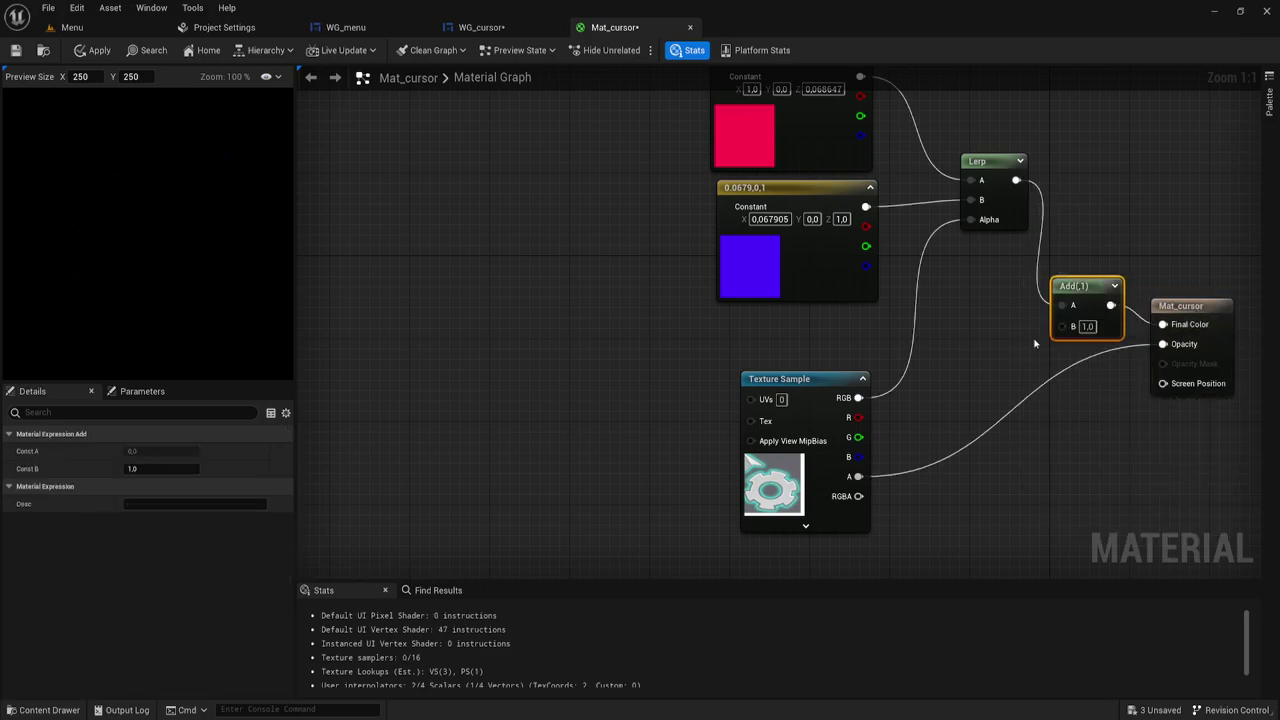
mouse_move(887, 360)
right_mouse_down()
mouse_move(917, 370)
mouse_move(790, 355)
right_mouse_up()
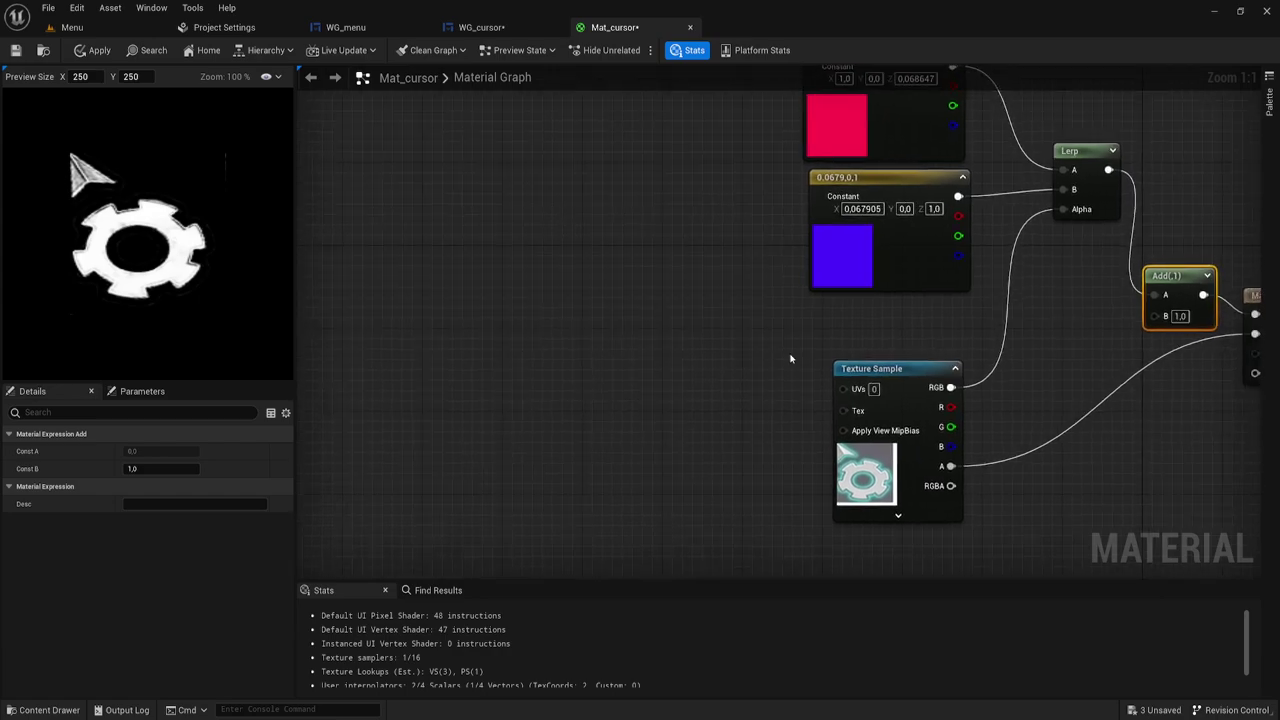
mouse_move(413, 249)
right_mouse_down()
mouse_move(523, 263)
mouse_move(596, 255)
right_mouse_up()
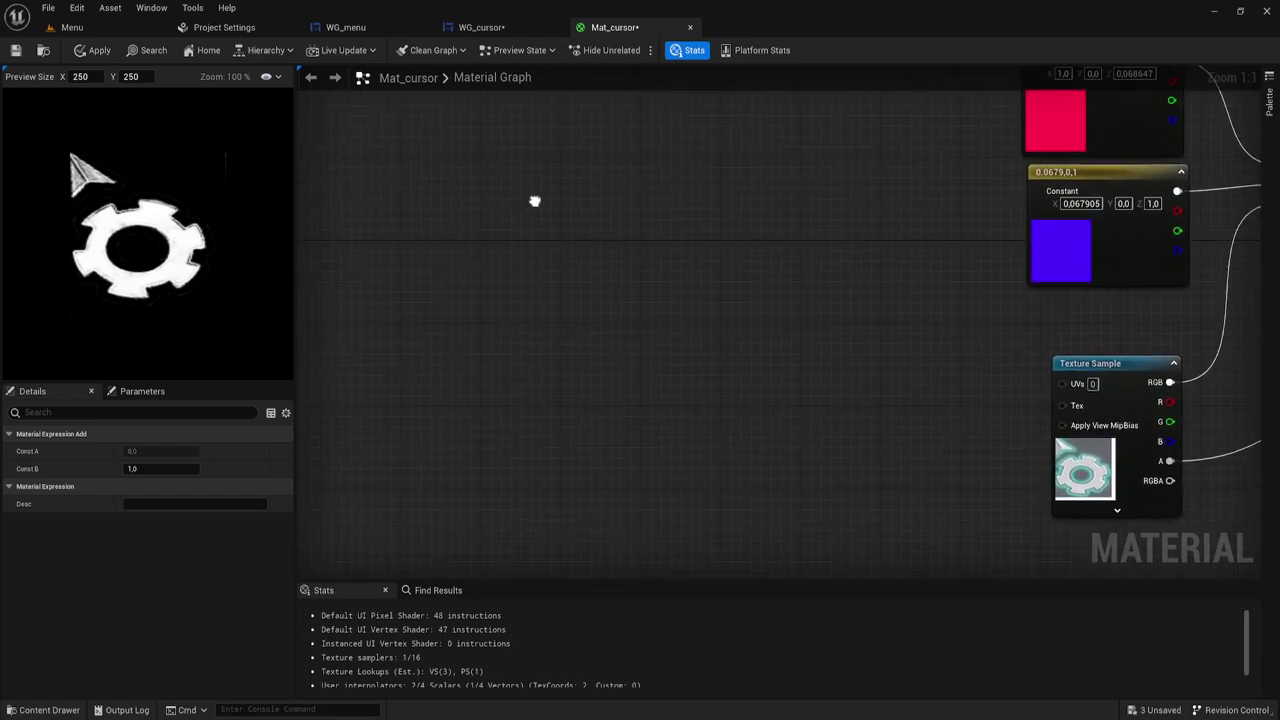
- Add an Absolute World Position node and wire its XYZ into a new Multiply node's A input
right_click(353, 230)
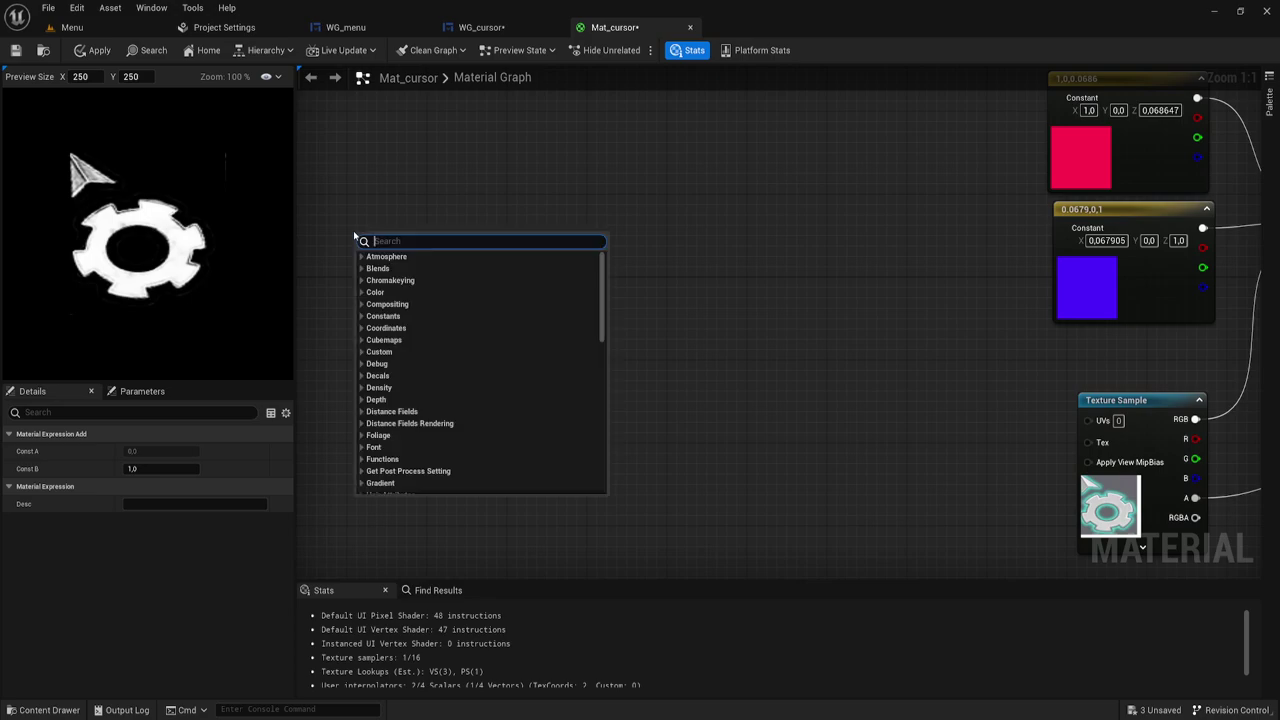
type("wO")
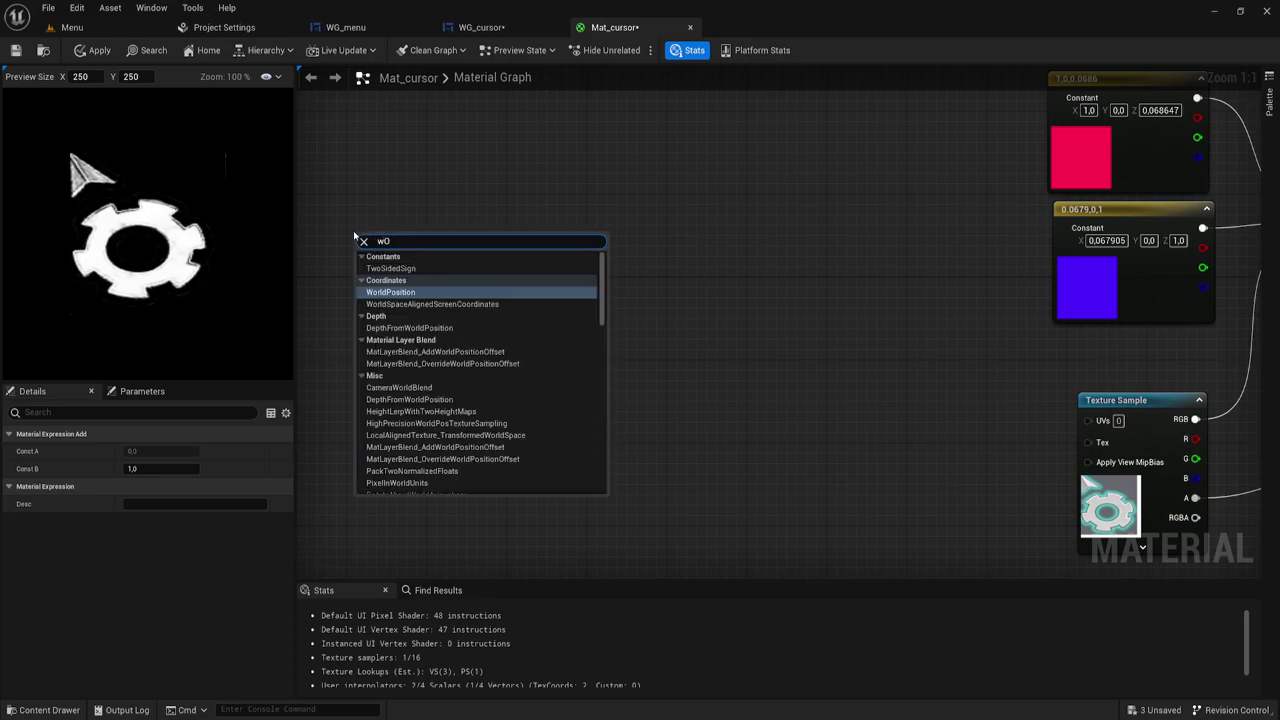
key("Return")
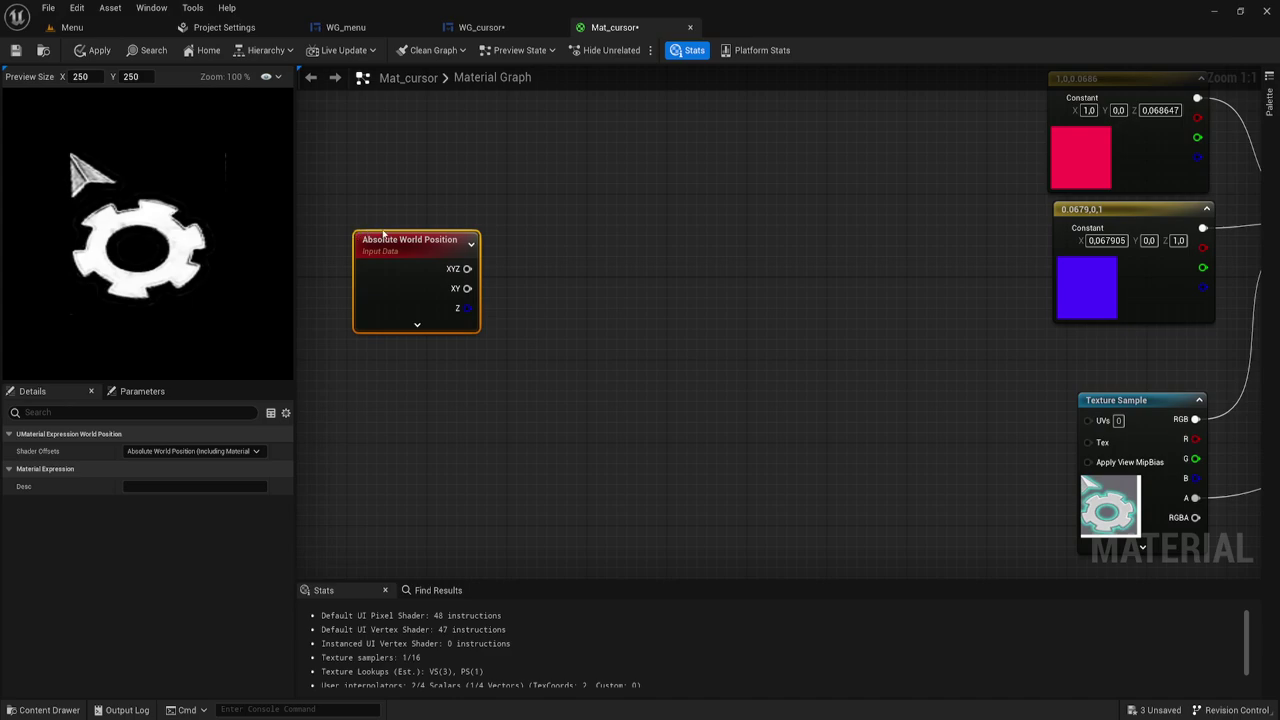
left_click(510, 304)
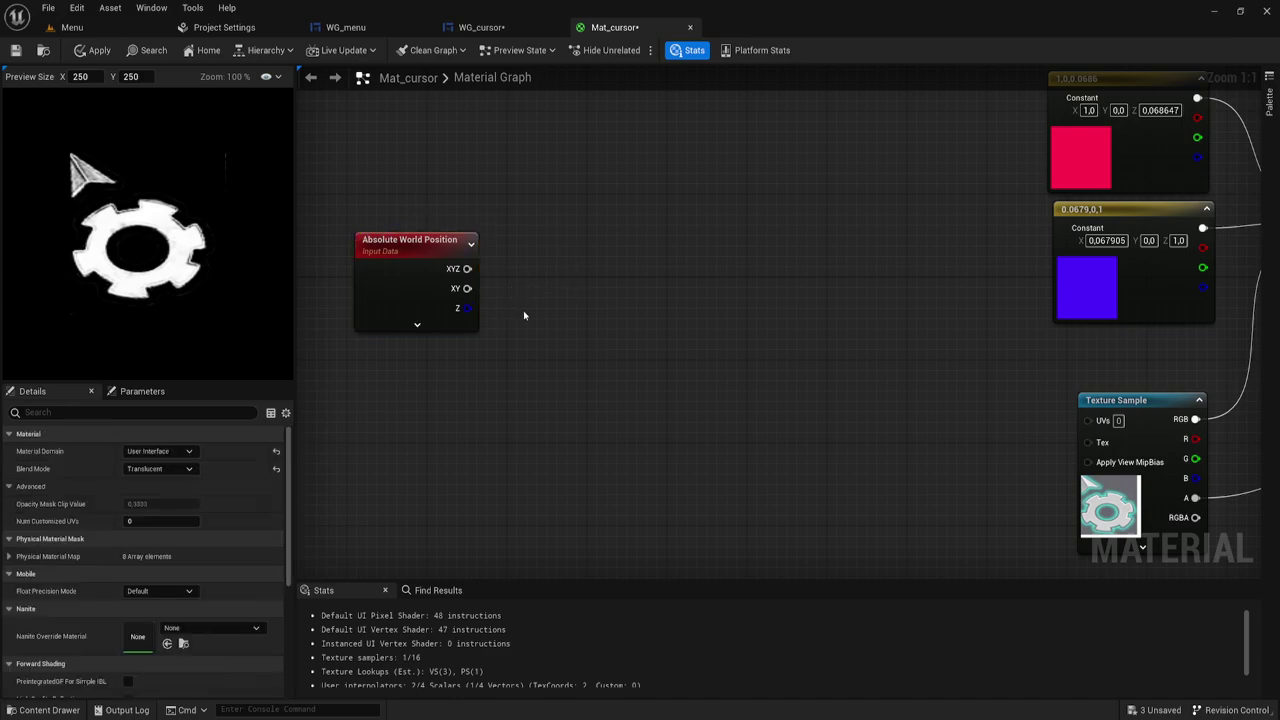
left_click(523, 315)
left_click_drag(467, 268, 535, 339)
right_click_drag(530, 345, 503, 379)
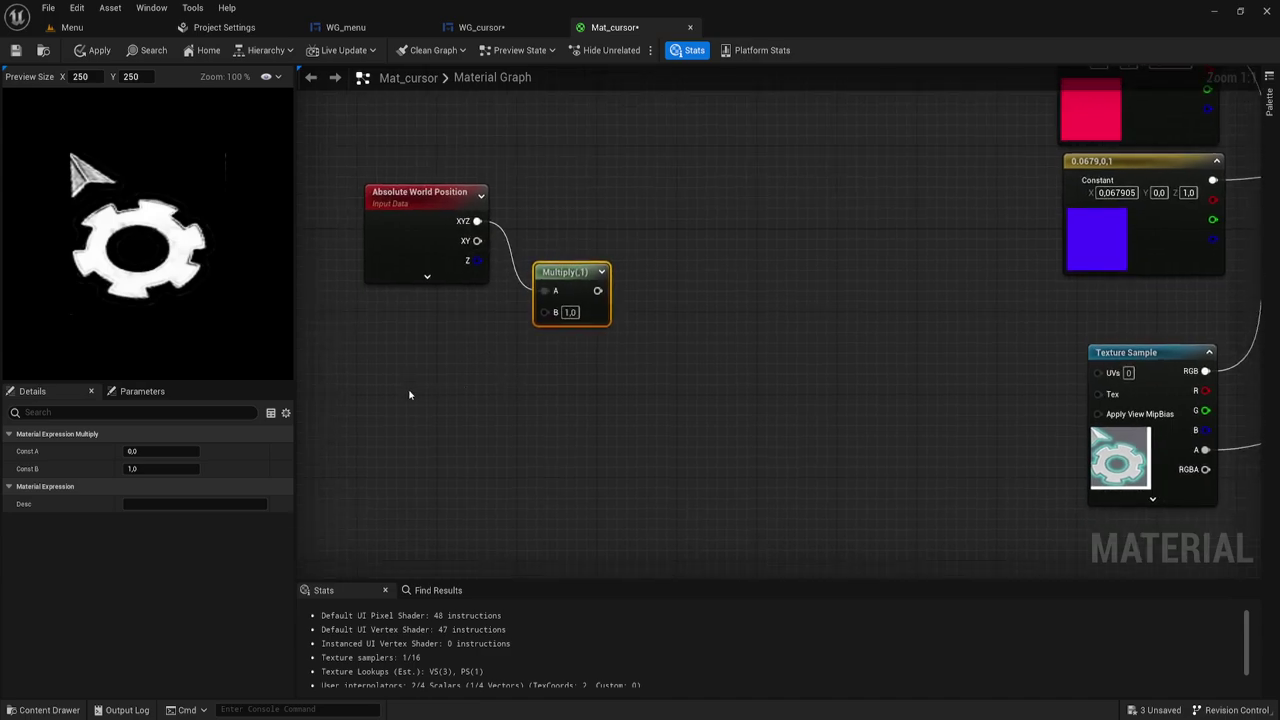
- Create a scalar parameter named S and connect it to Multiply B
left_click(408, 352)
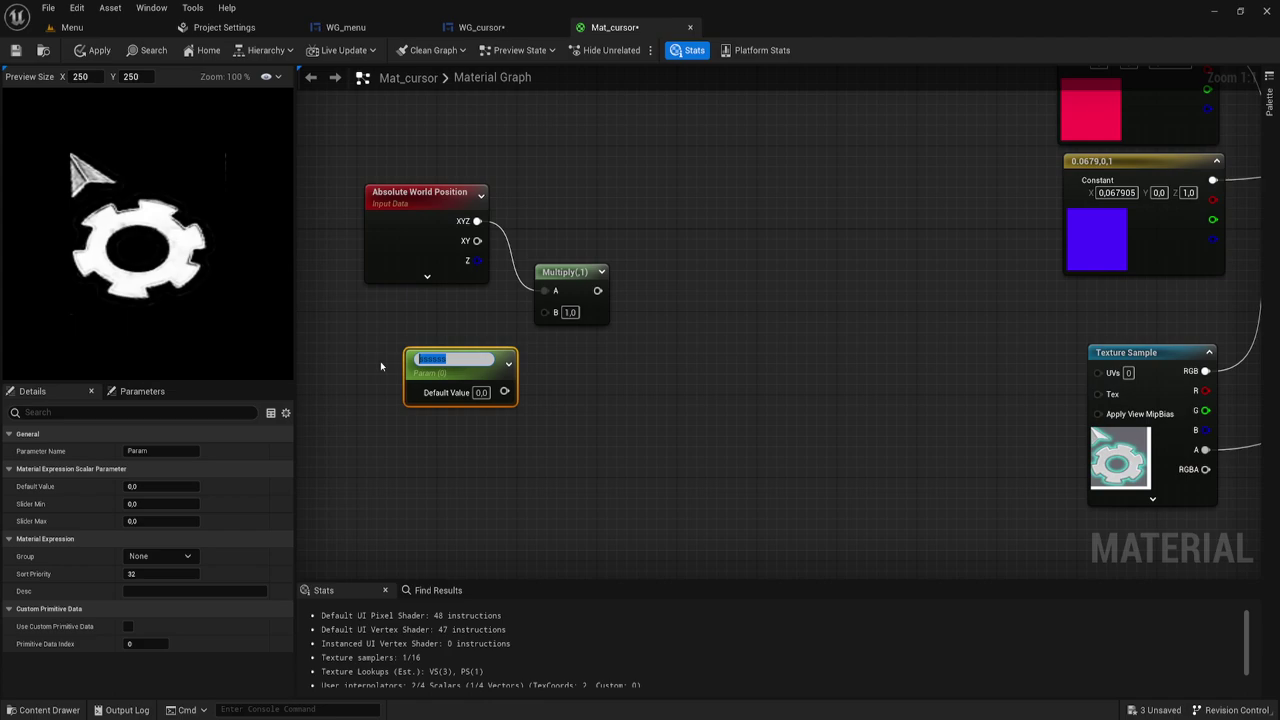
type("0")
key("BackSpace")
type("S")
key("Return")
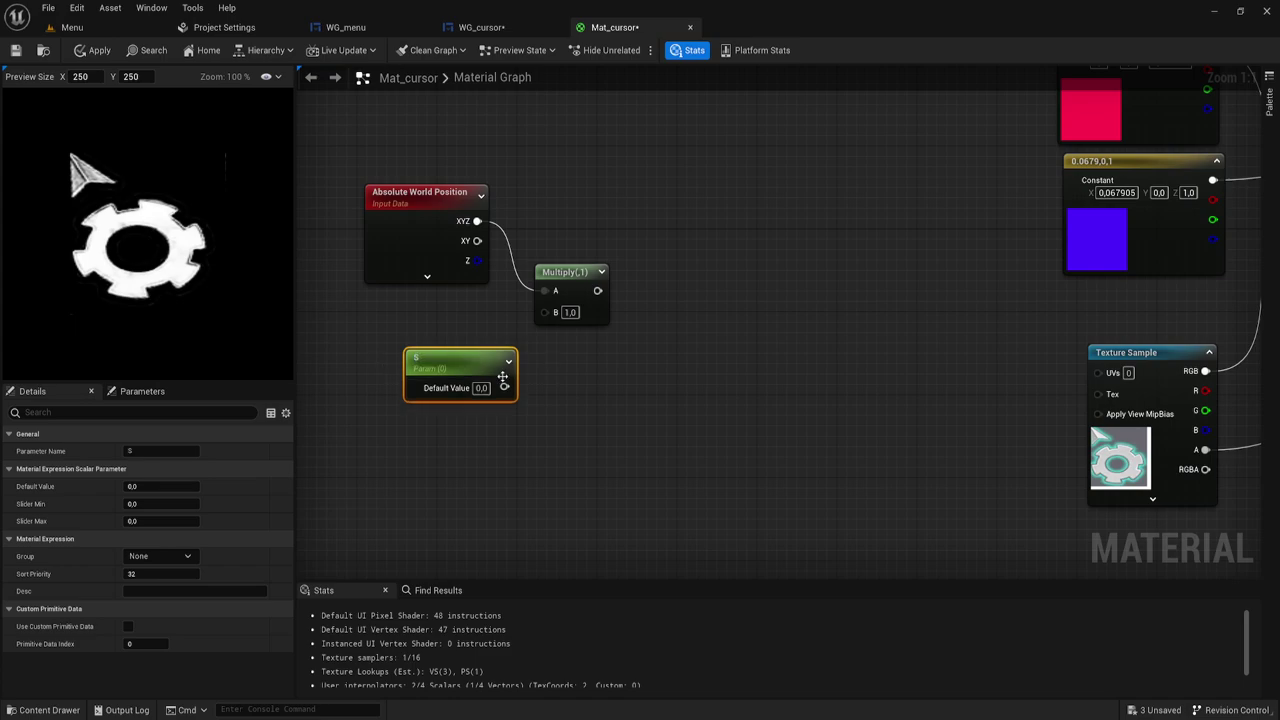
left_click_drag(503, 387, 545, 311)
left_click_drag(489, 356, 472, 330)
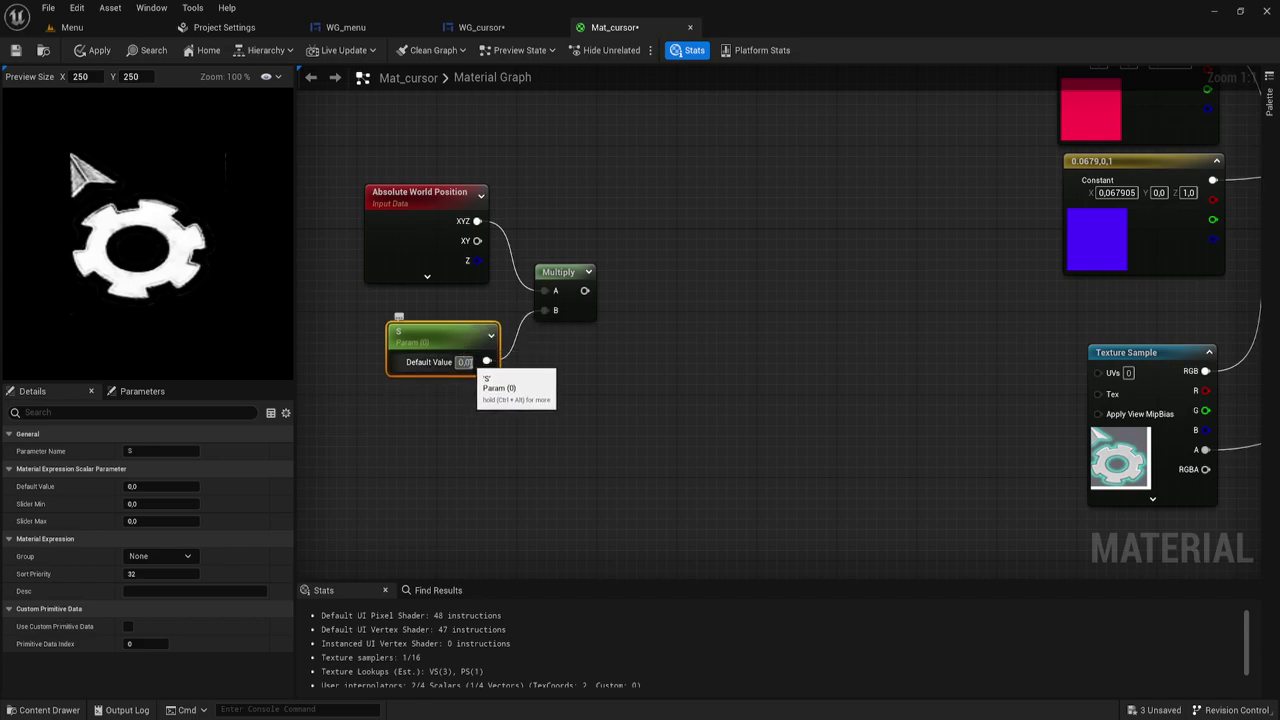
- Set the S parameter's default value to 0,1
left_click(465, 362)
right_click_drag(487, 361, 452, 389)
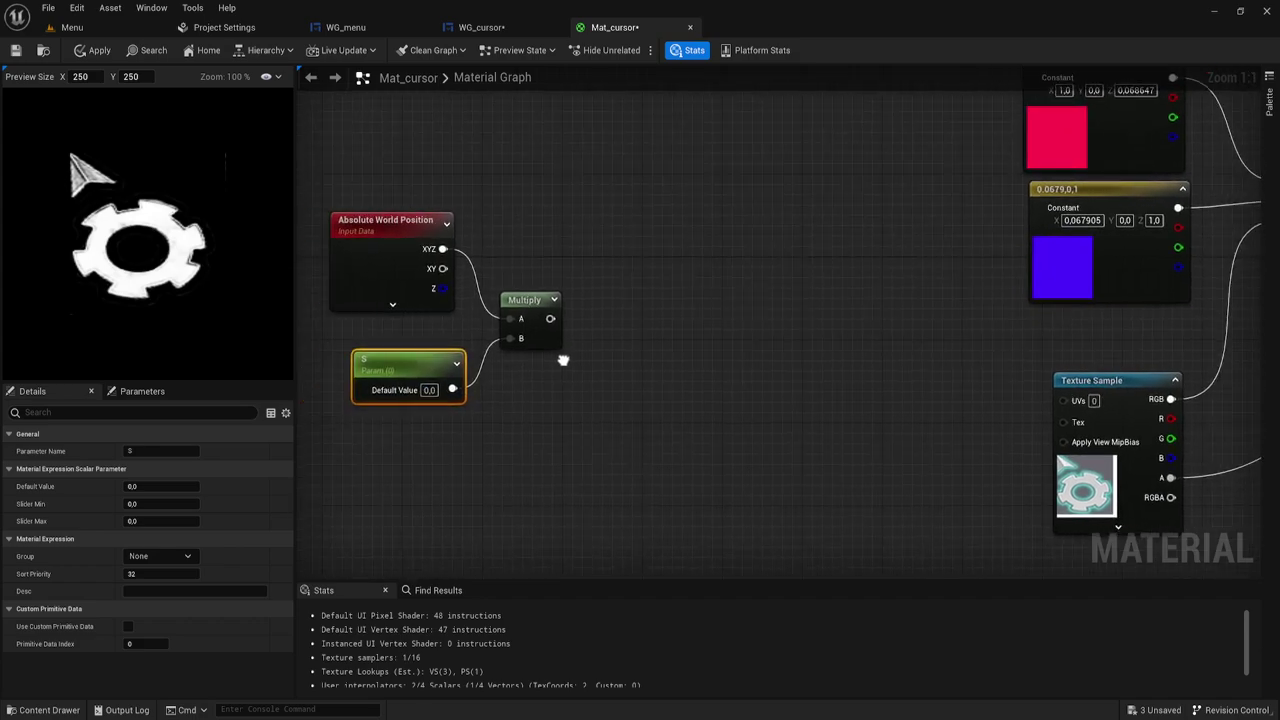
type("0,1")
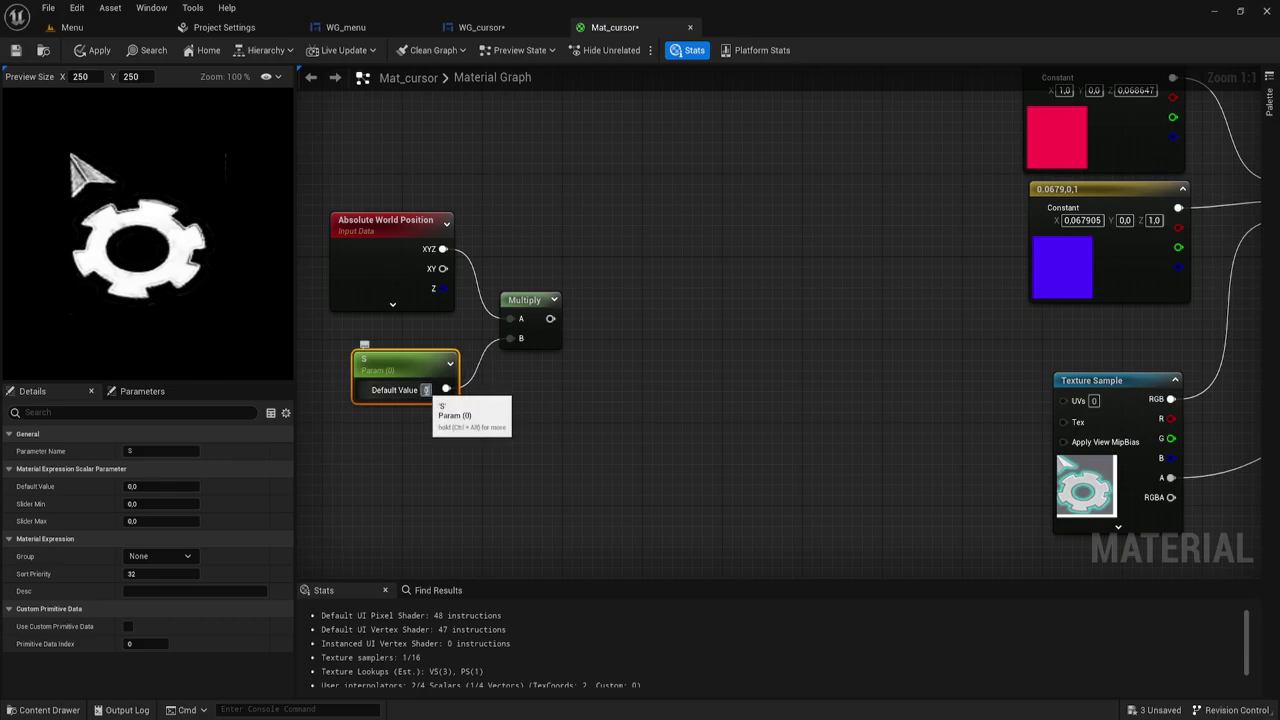
key("Return")
right_click_drag(605, 399, 597, 411)
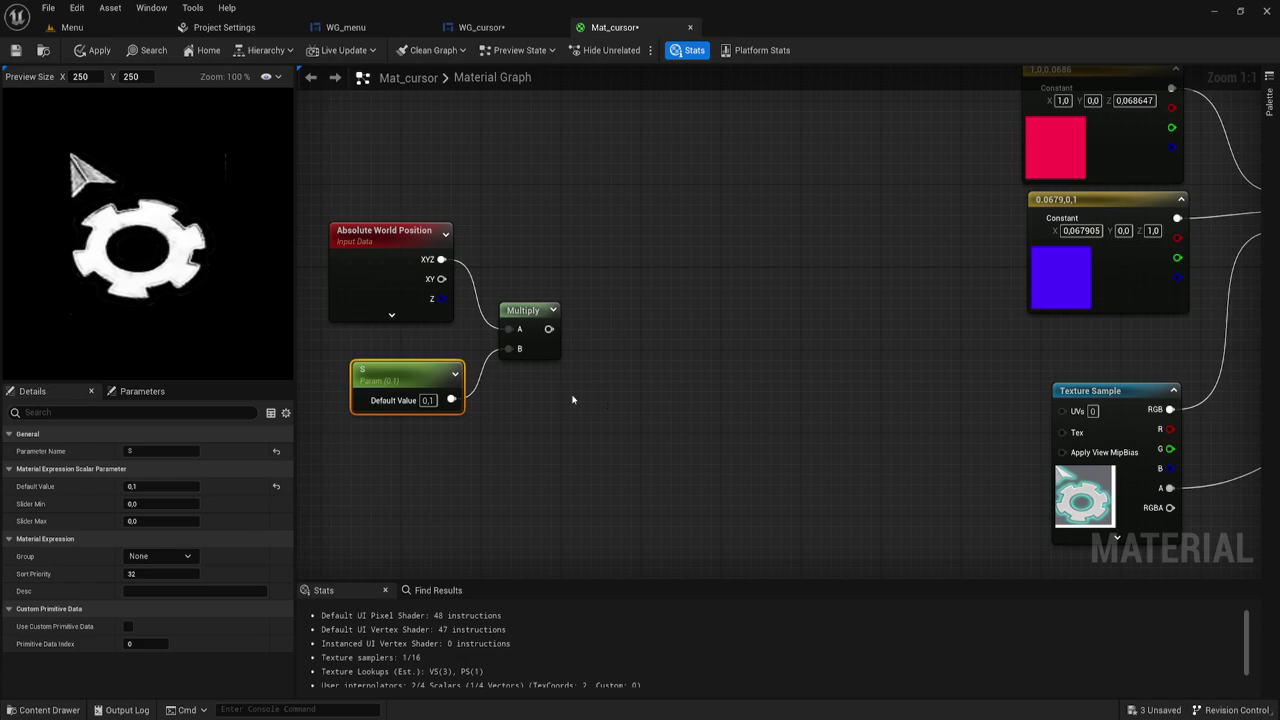
left_click_drag(548, 329, 627, 291)
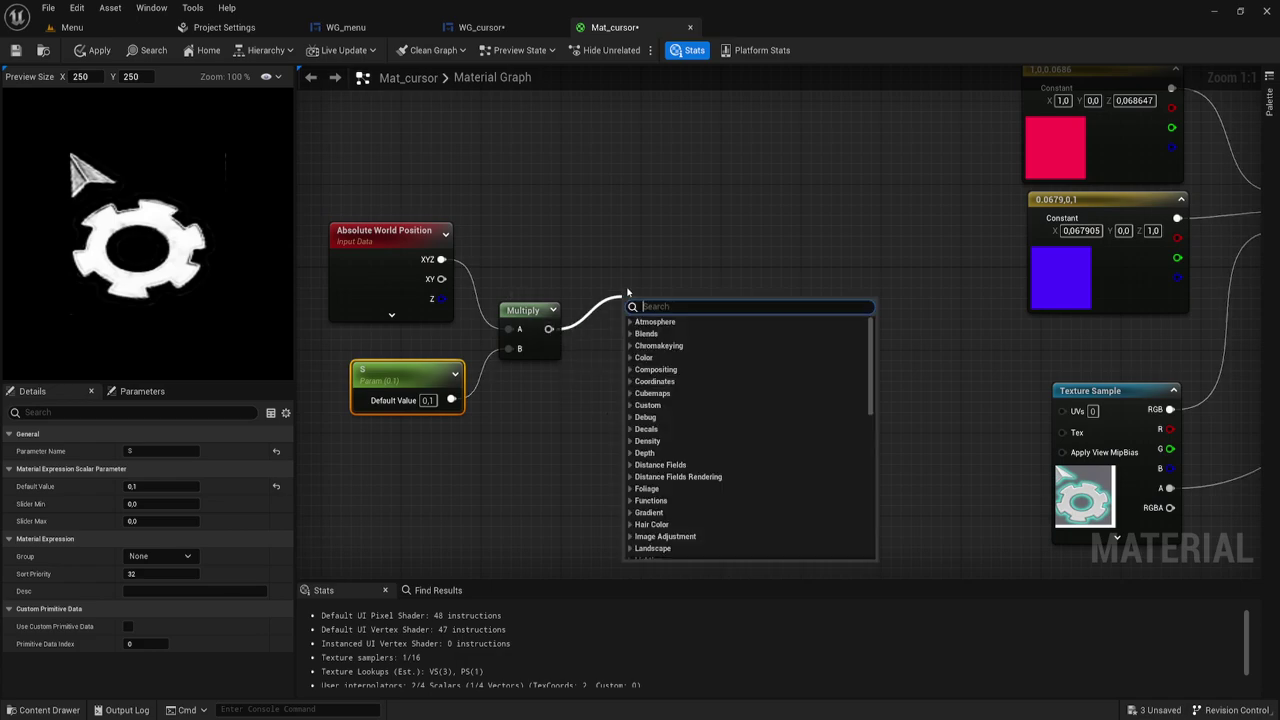
- Create a Noise node from the Multiply output and set its noise function to Voronoi
type("no")
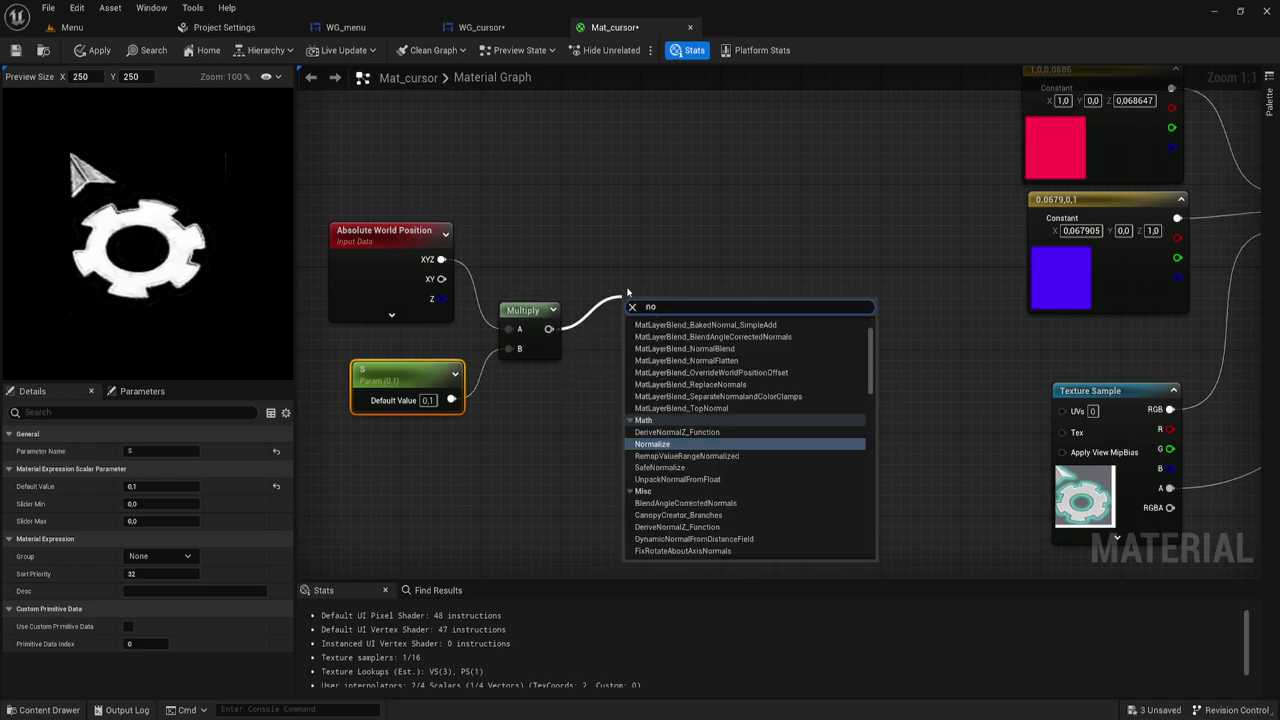
type("ise")
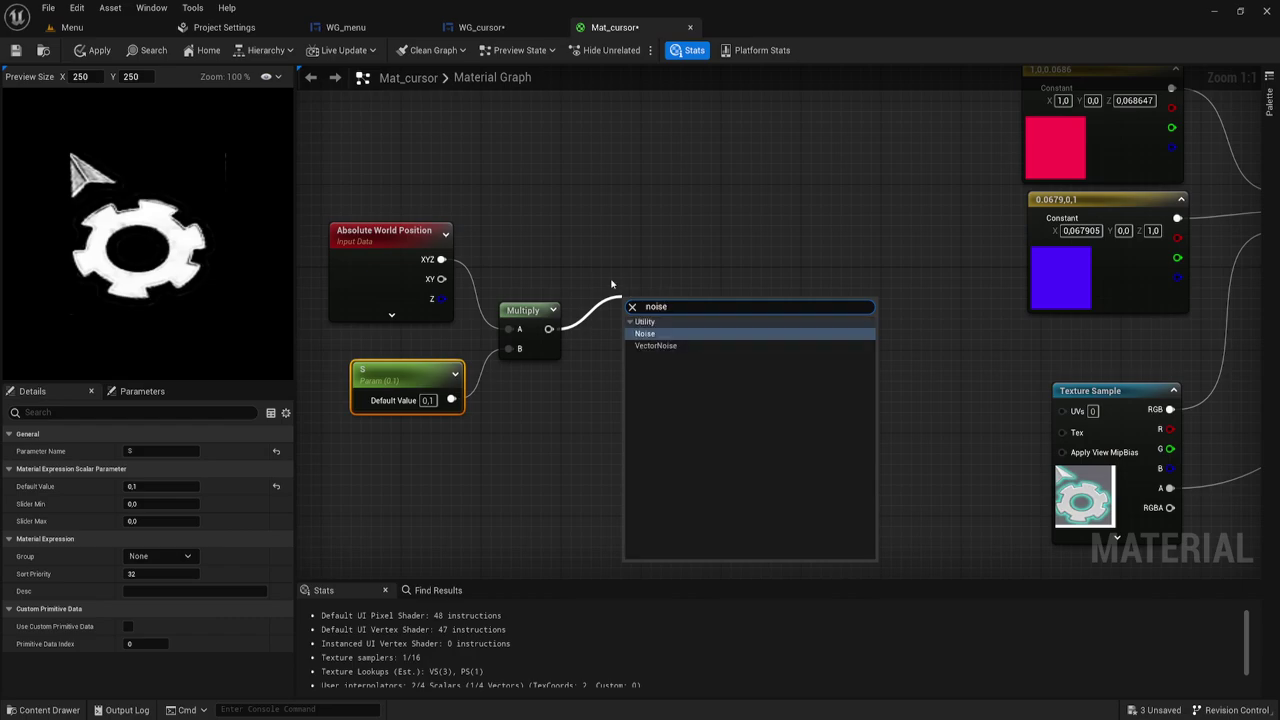
left_click(650, 333)
left_click_drag(662, 308, 631, 307)
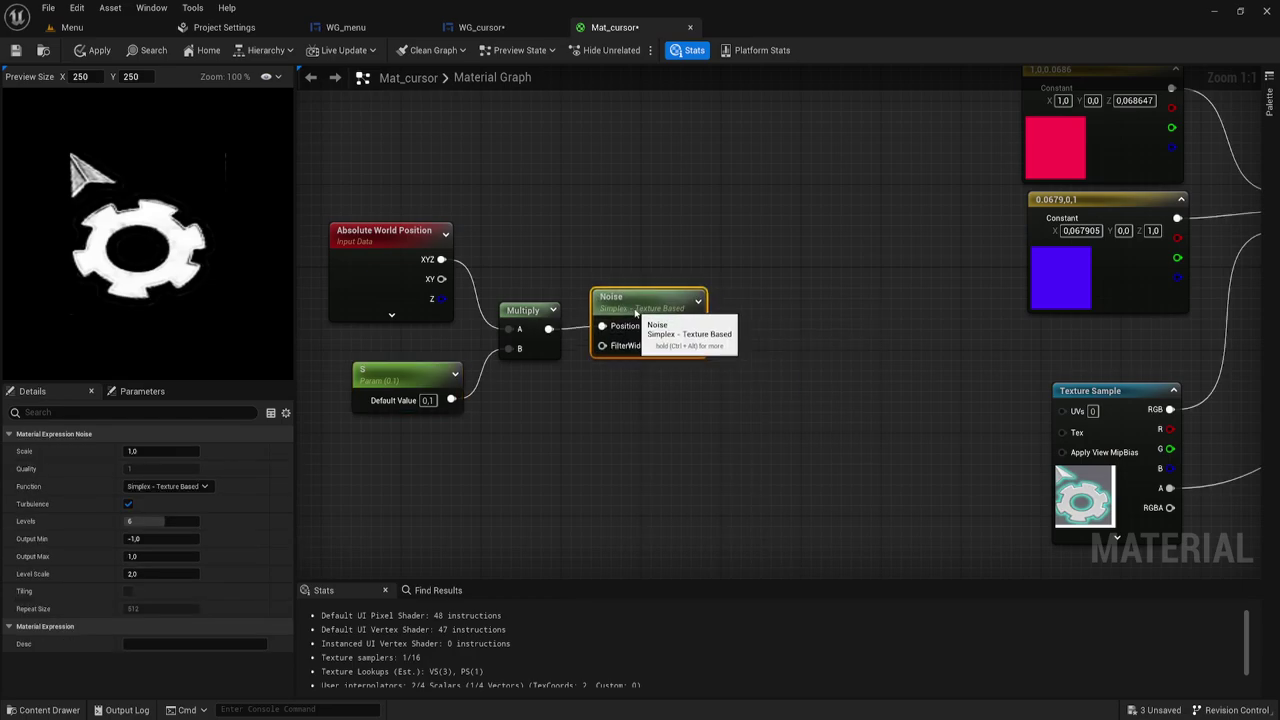
left_click(190, 487)
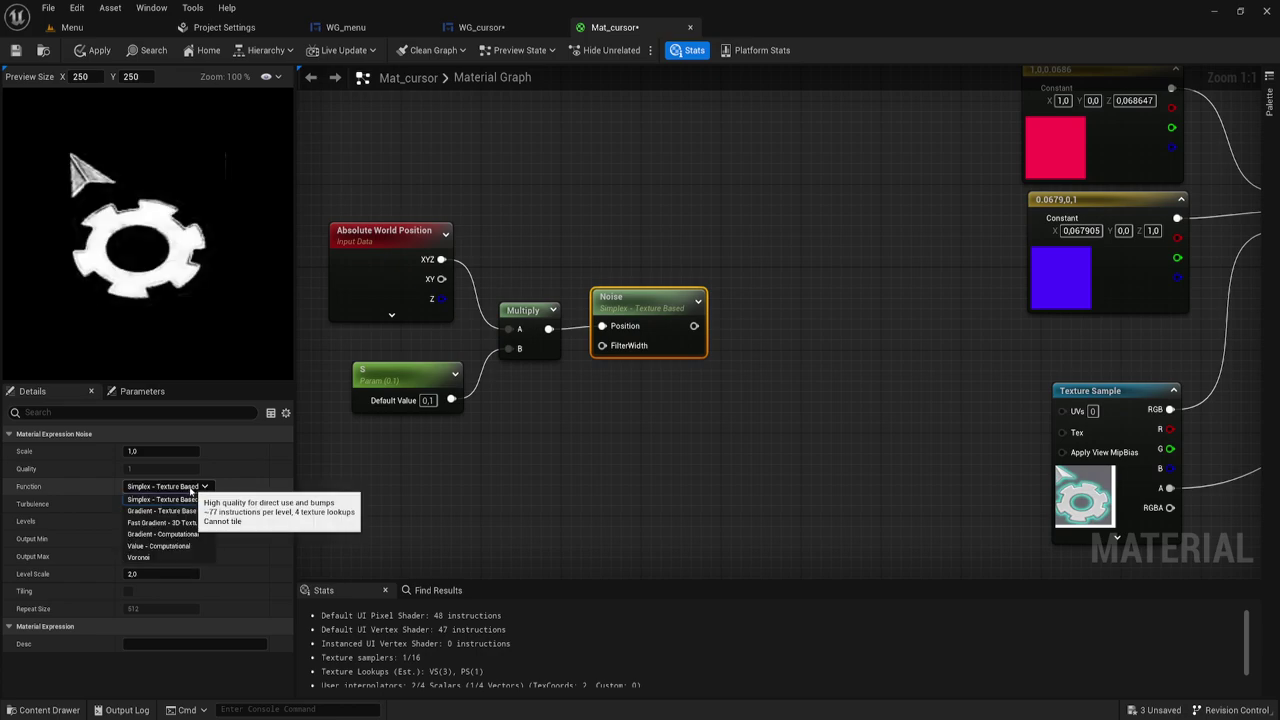
left_click(140, 558)
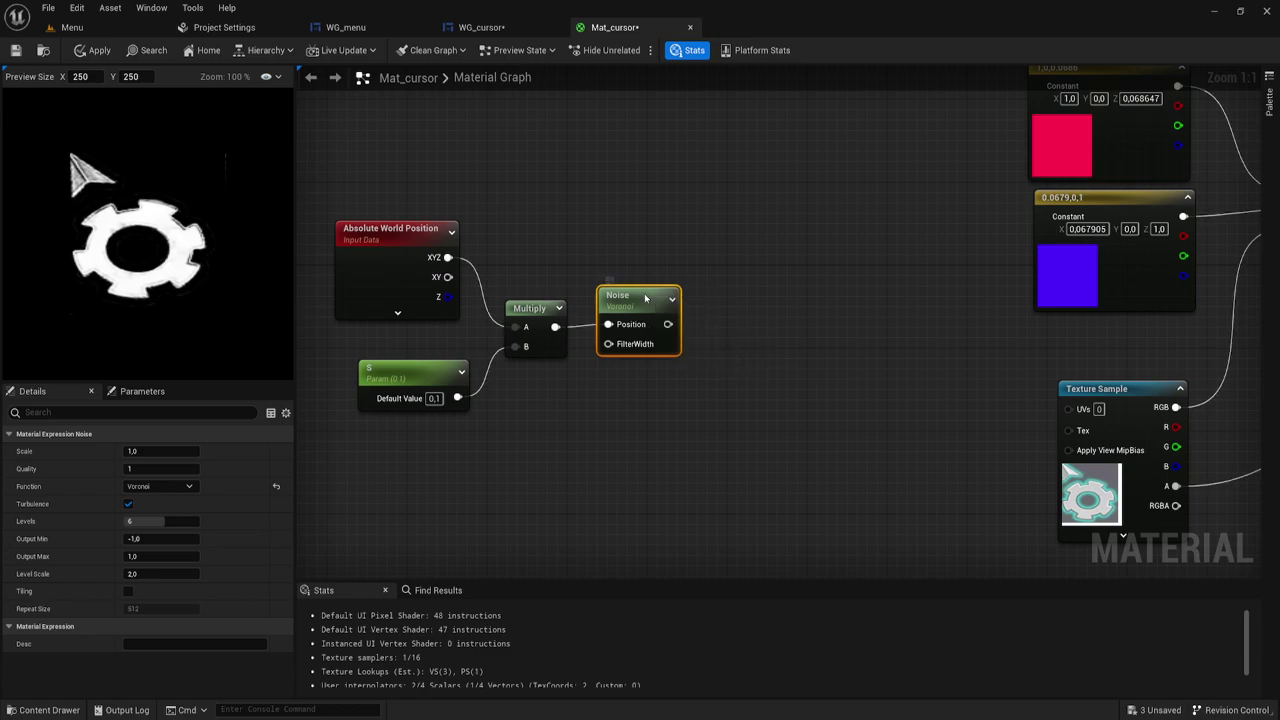
- Preview the Noise node while changing S's default value to 0.05
right_click(665, 323)
left_click(687, 324)
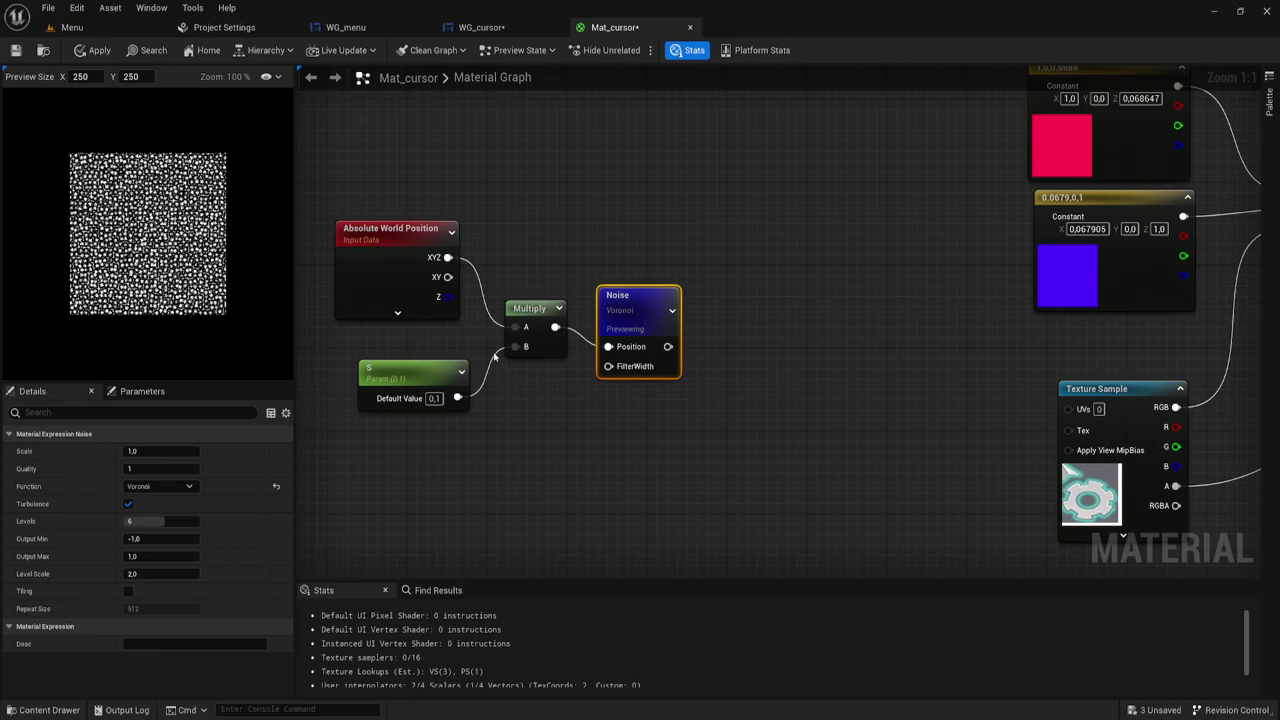
left_click(434, 398)
type("1")
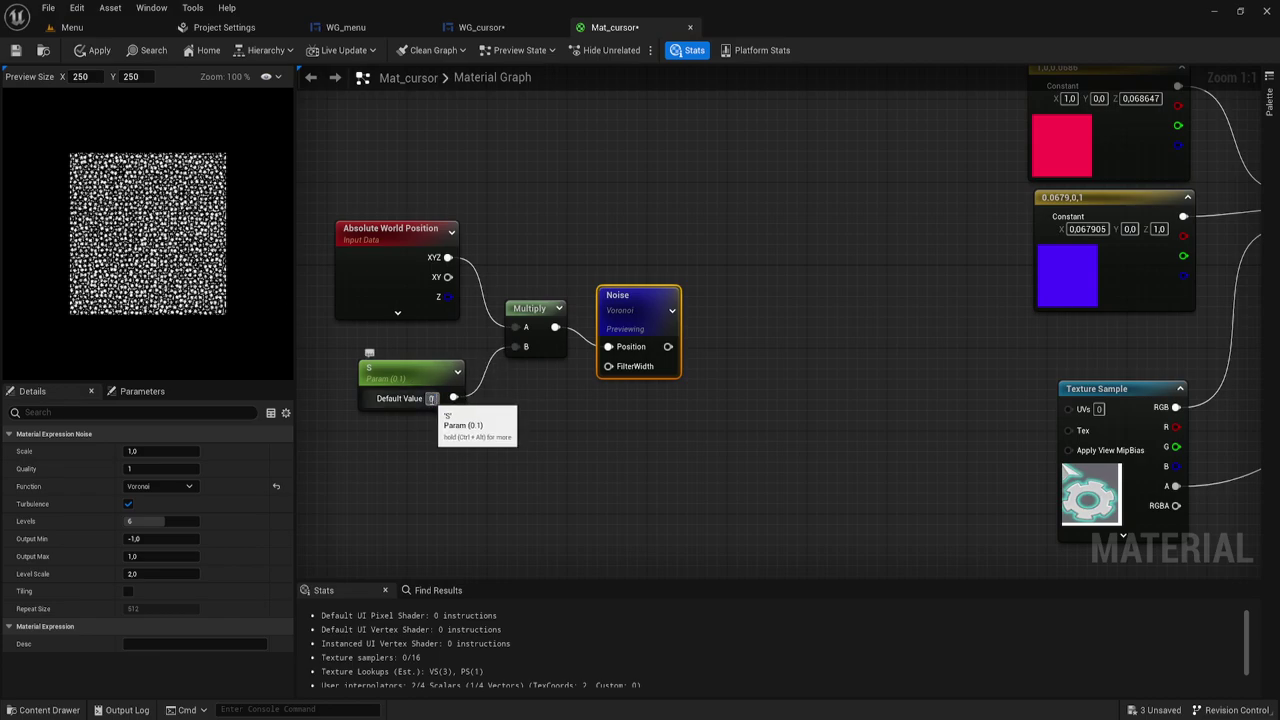
type(",01")
key("Return")
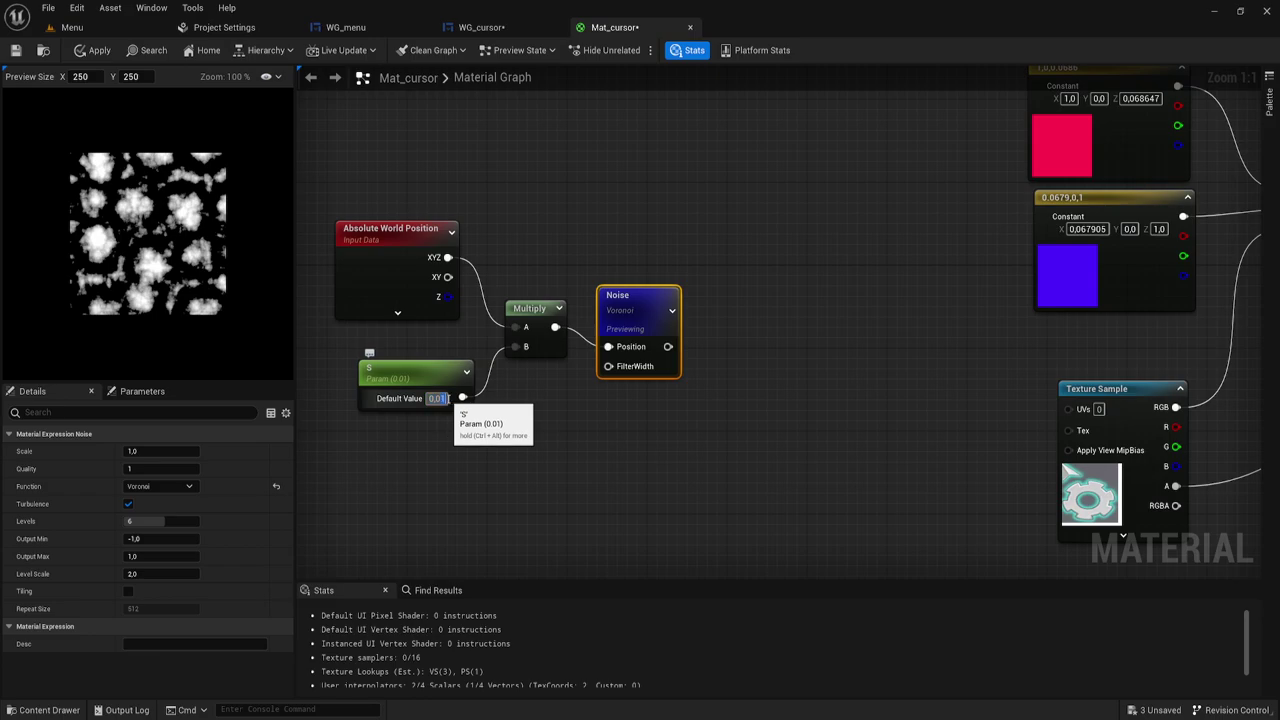
type("0.05")
key("Return")
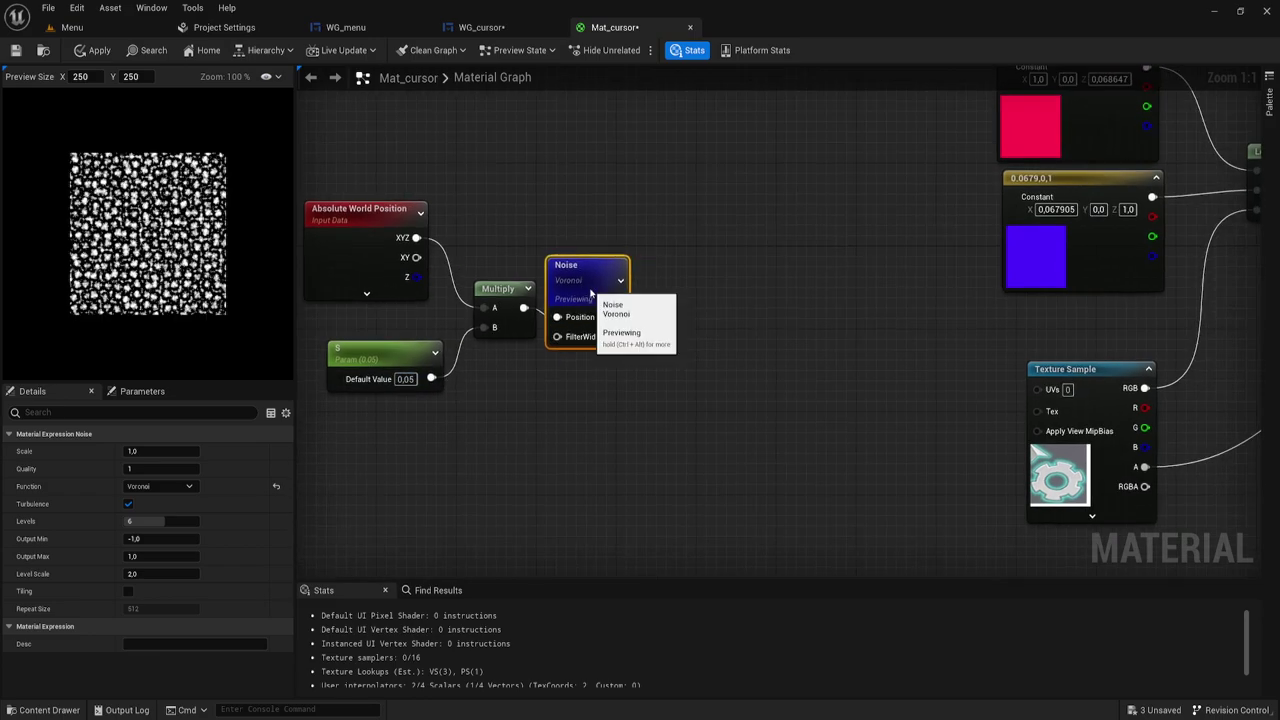
- Stop previewing Noise and feed its output into a new Add node's A input
right_click(596, 296)
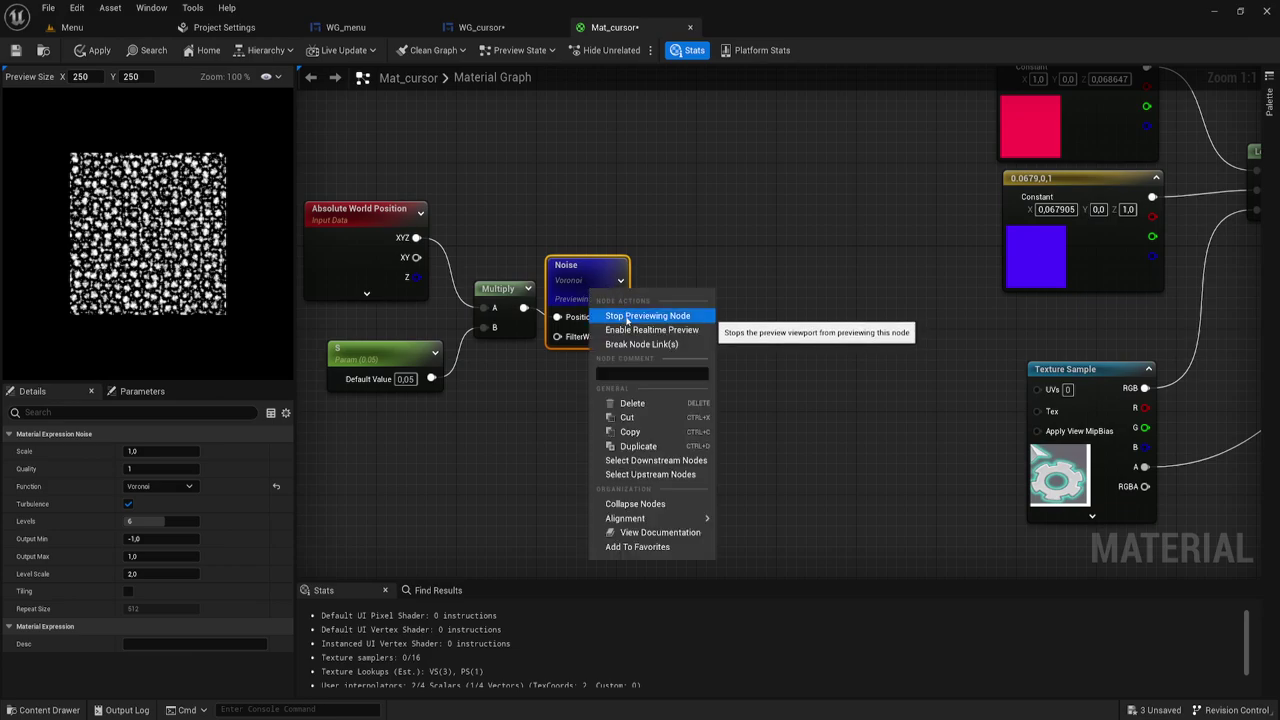
left_click(626, 316)
right_click_drag(726, 366, 700, 331)
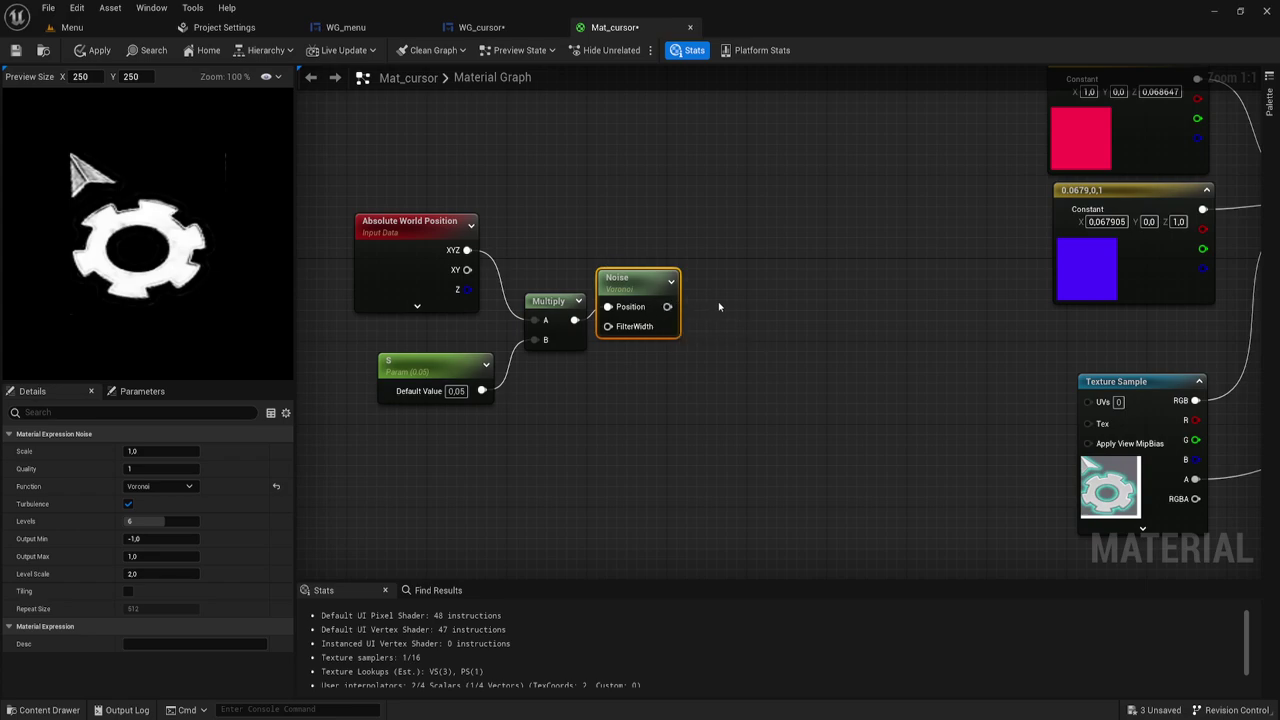
left_click(720, 305)
left_click_drag(731, 329, 667, 307)
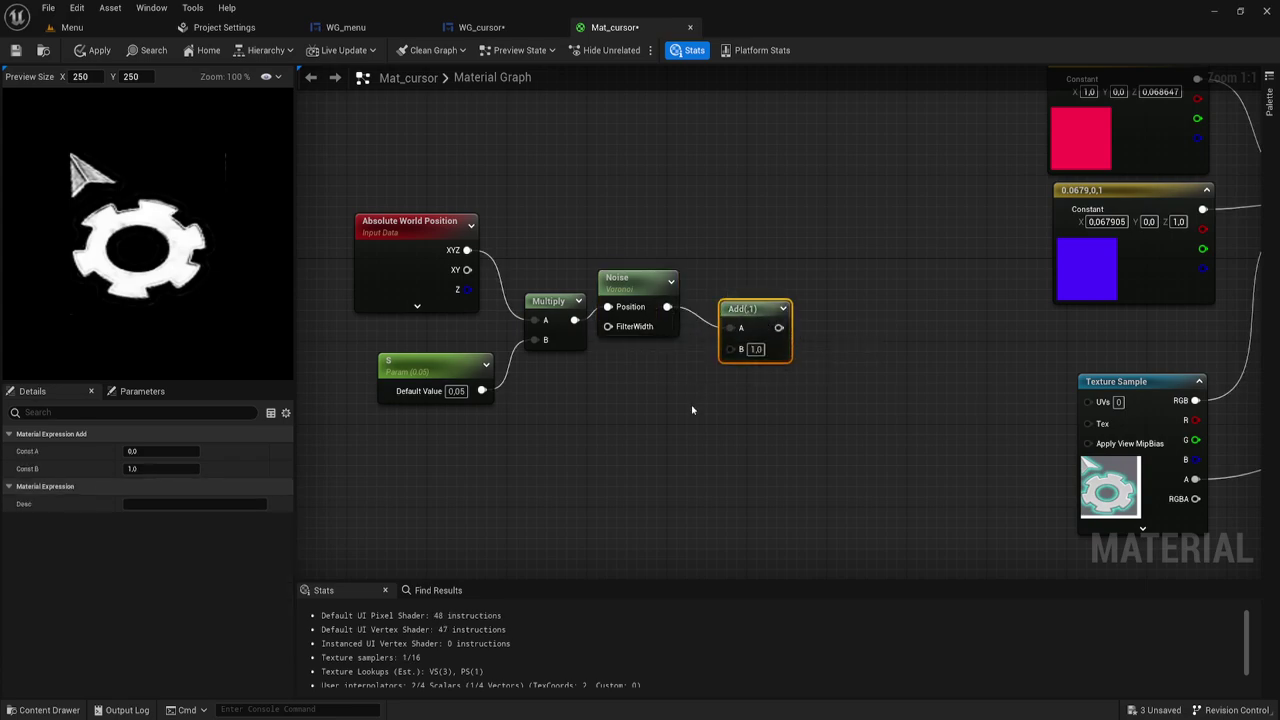
- Place a Time node below the Add node and wire it into Add's B input
right_click_drag(692, 410, 688, 371)
right_click(584, 372)
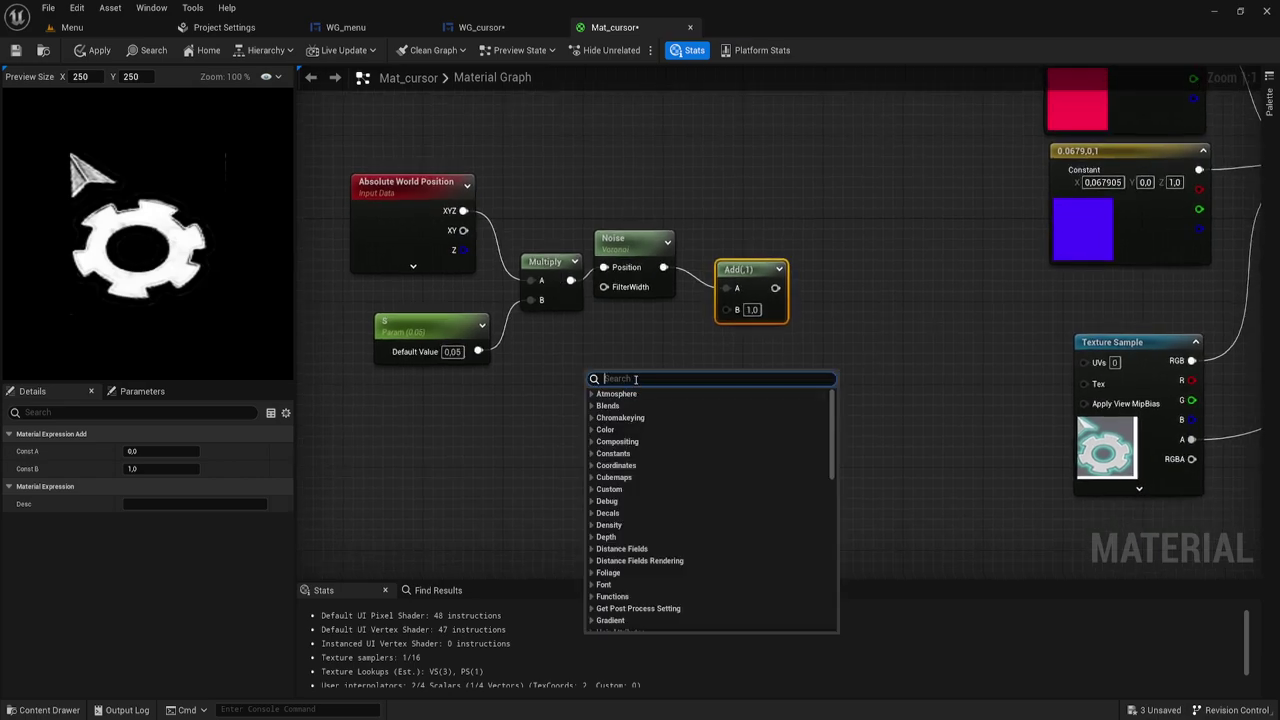
type("t")
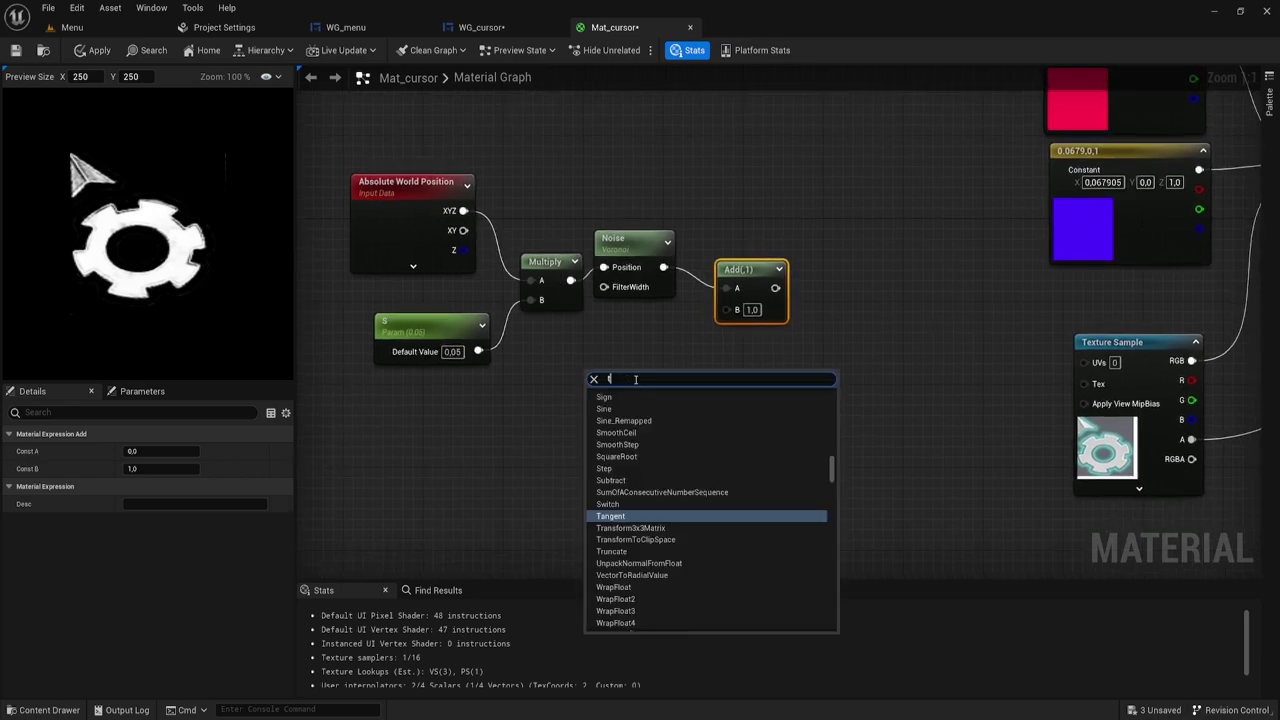
type("ime")
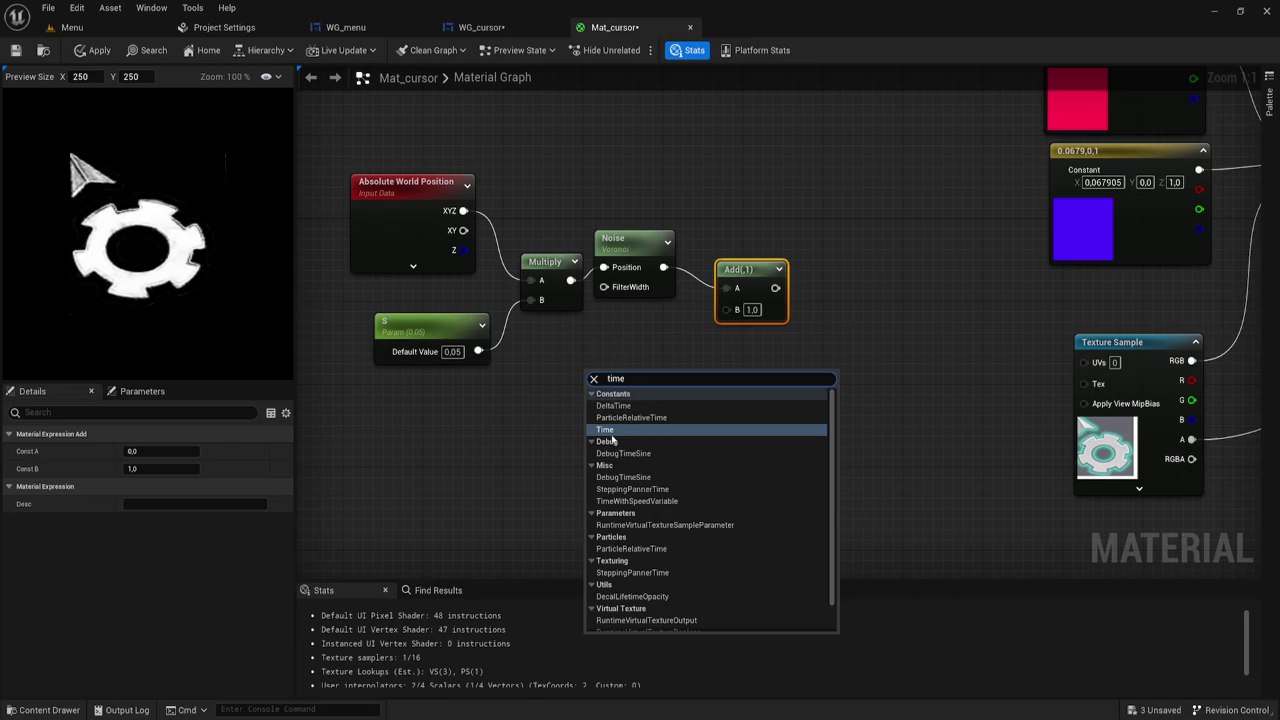
left_click(608, 430)
left_click_drag(636, 405, 728, 309)
left_click_drag(630, 379, 641, 356)
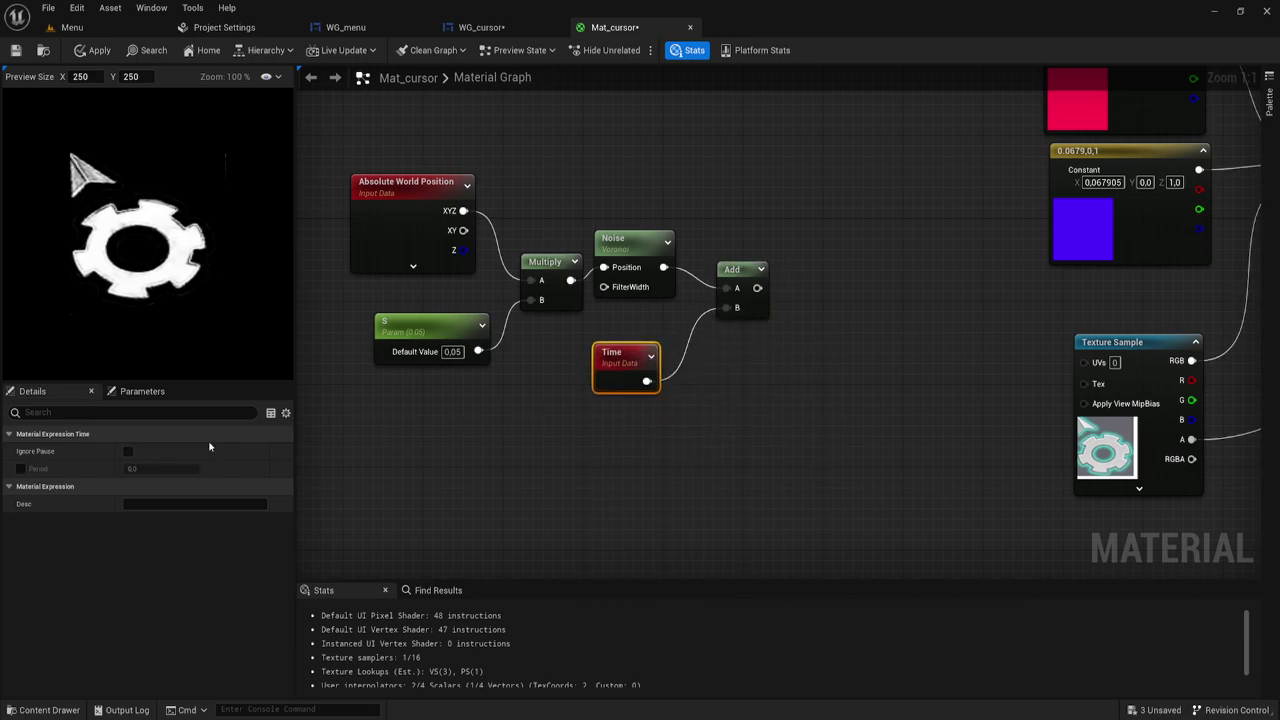
- Give the Time node a custom period of 2.0, then briefly preview the Add node's output
left_click(21, 468)
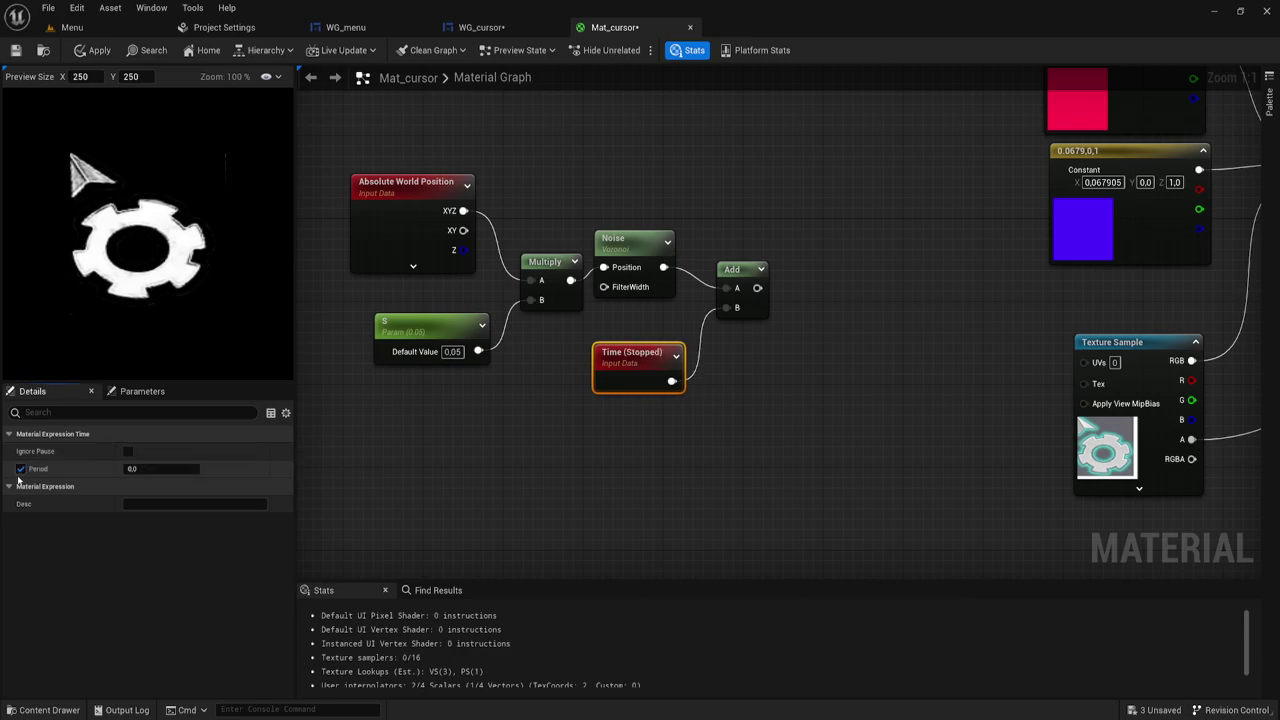
left_click(146, 469)
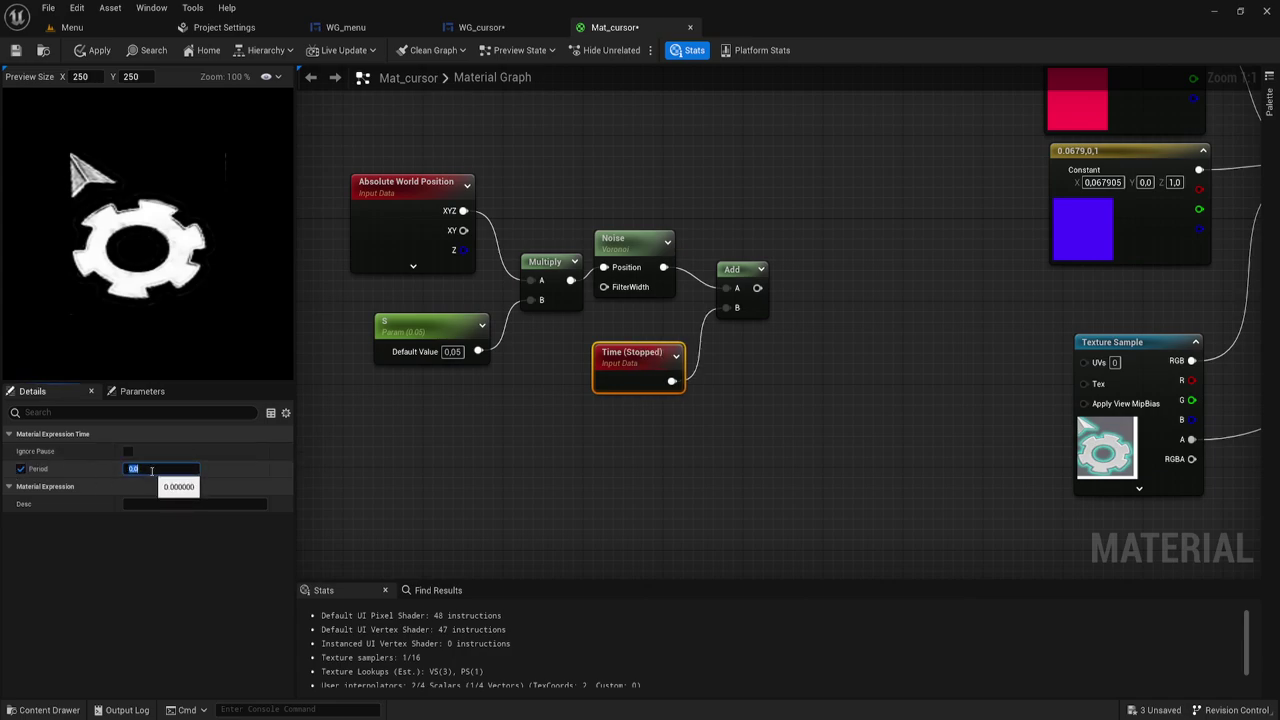
type("2")
key("Return")
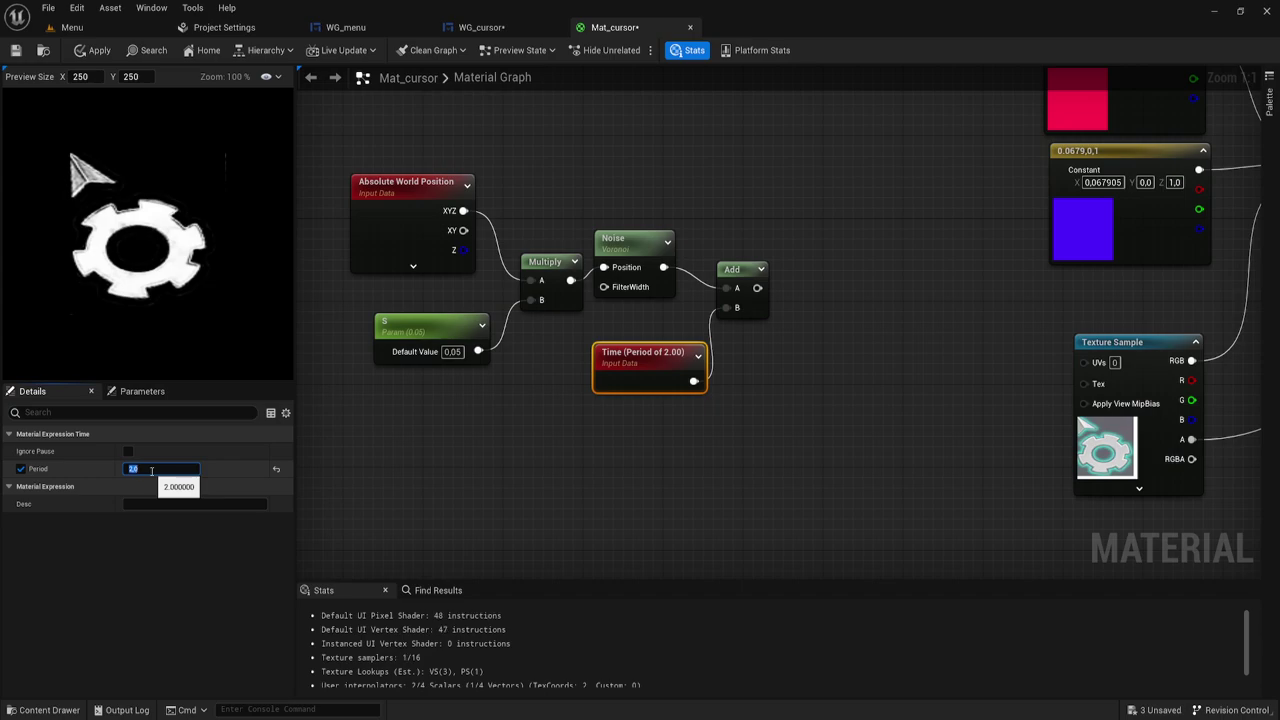
right_click(742, 274)
left_click(777, 301)
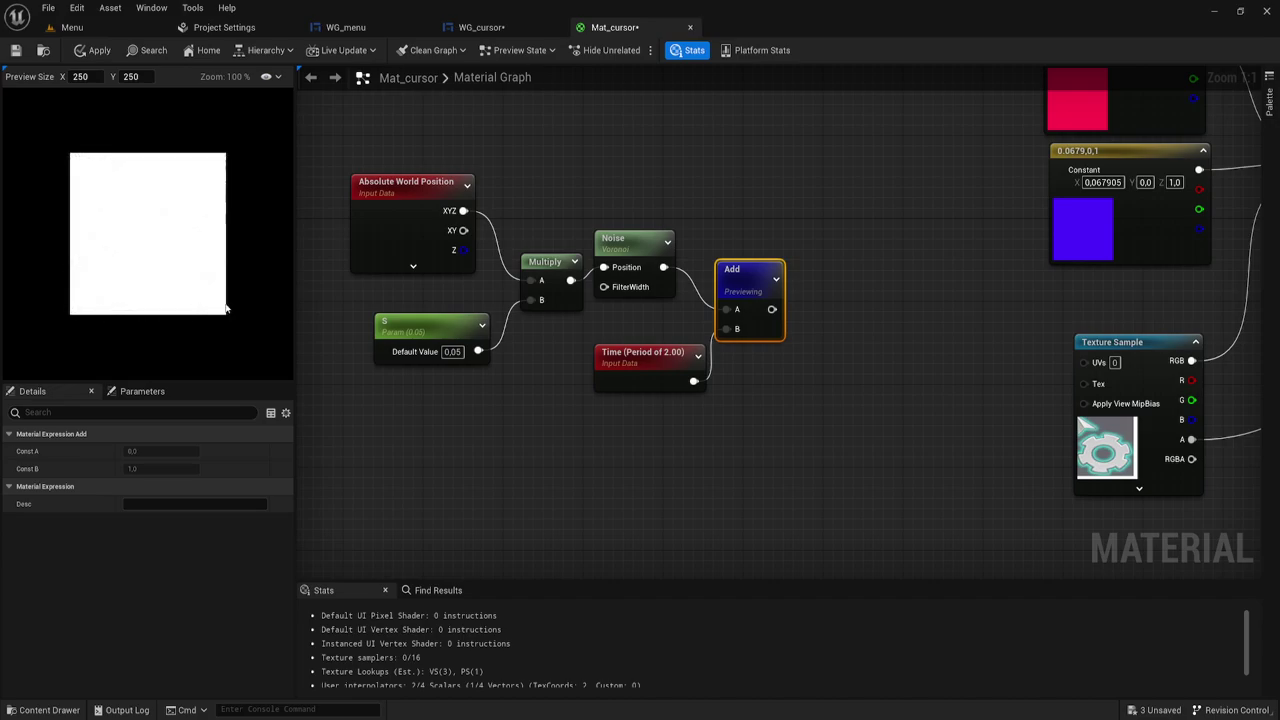
right_click(752, 274)
left_click(780, 298)
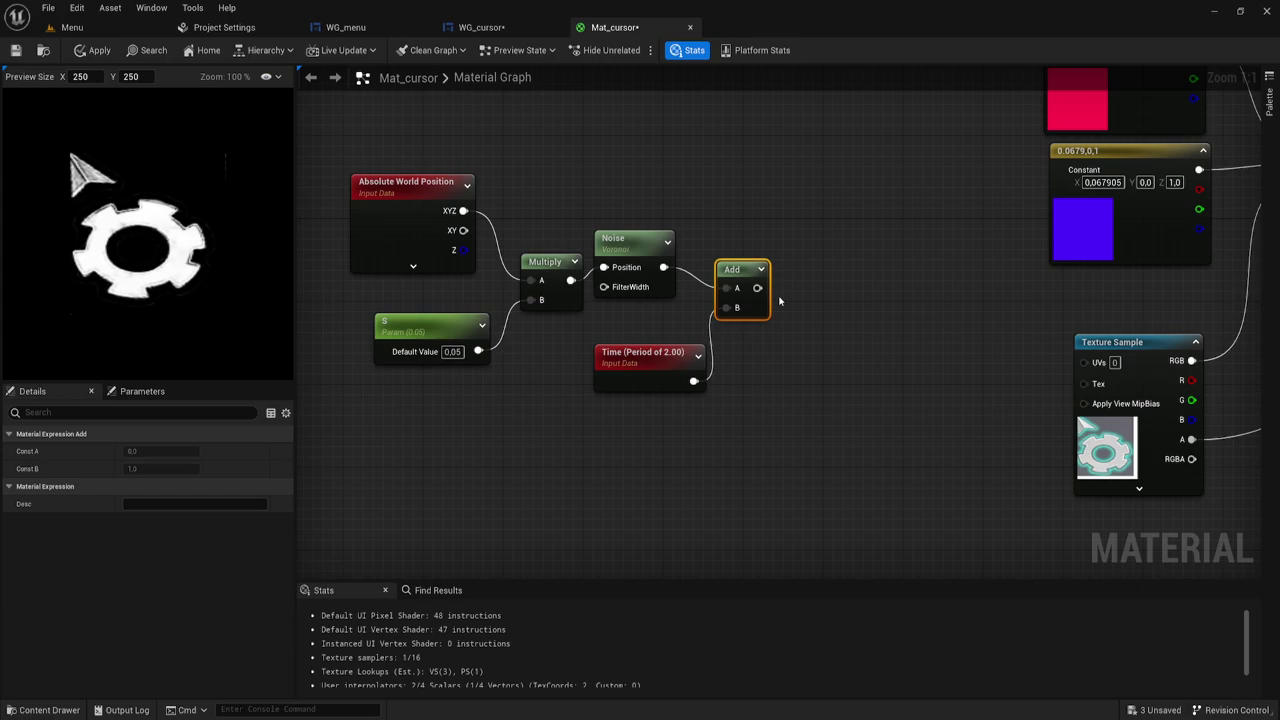
- Feed the Add output into a new Sine node placed beside it
left_click_drag(757, 288, 830, 288)
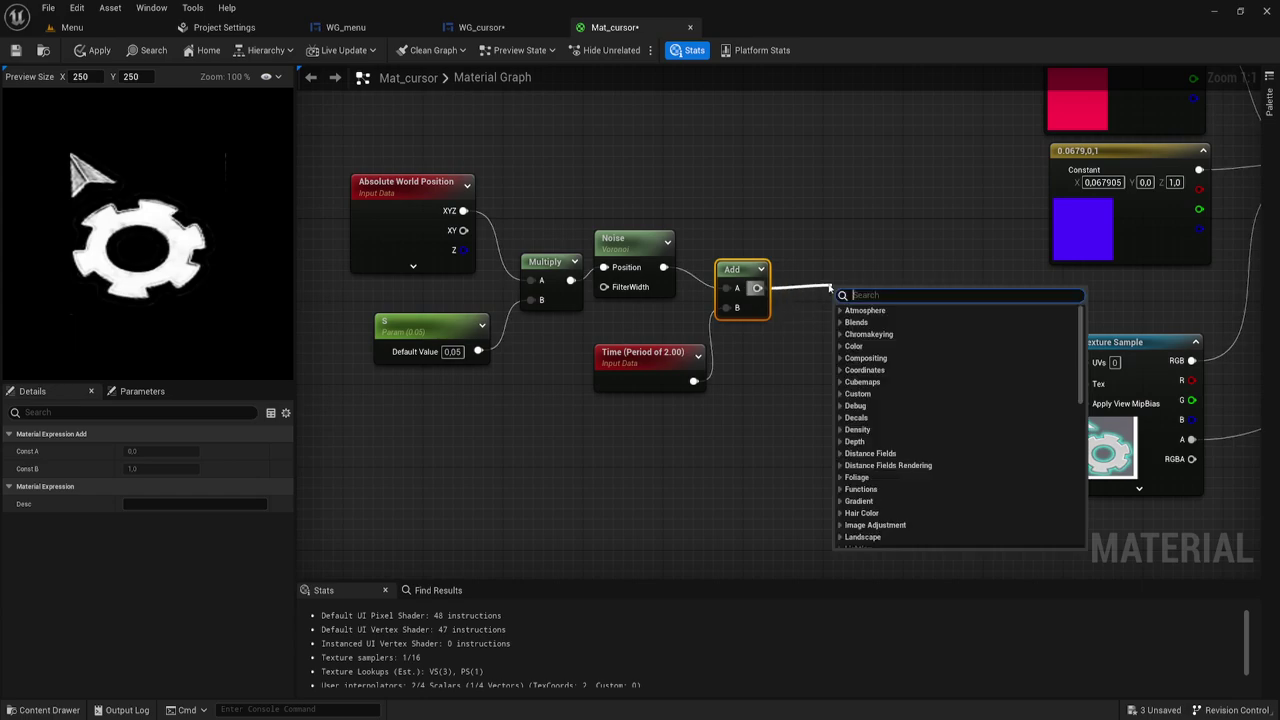
type("si")
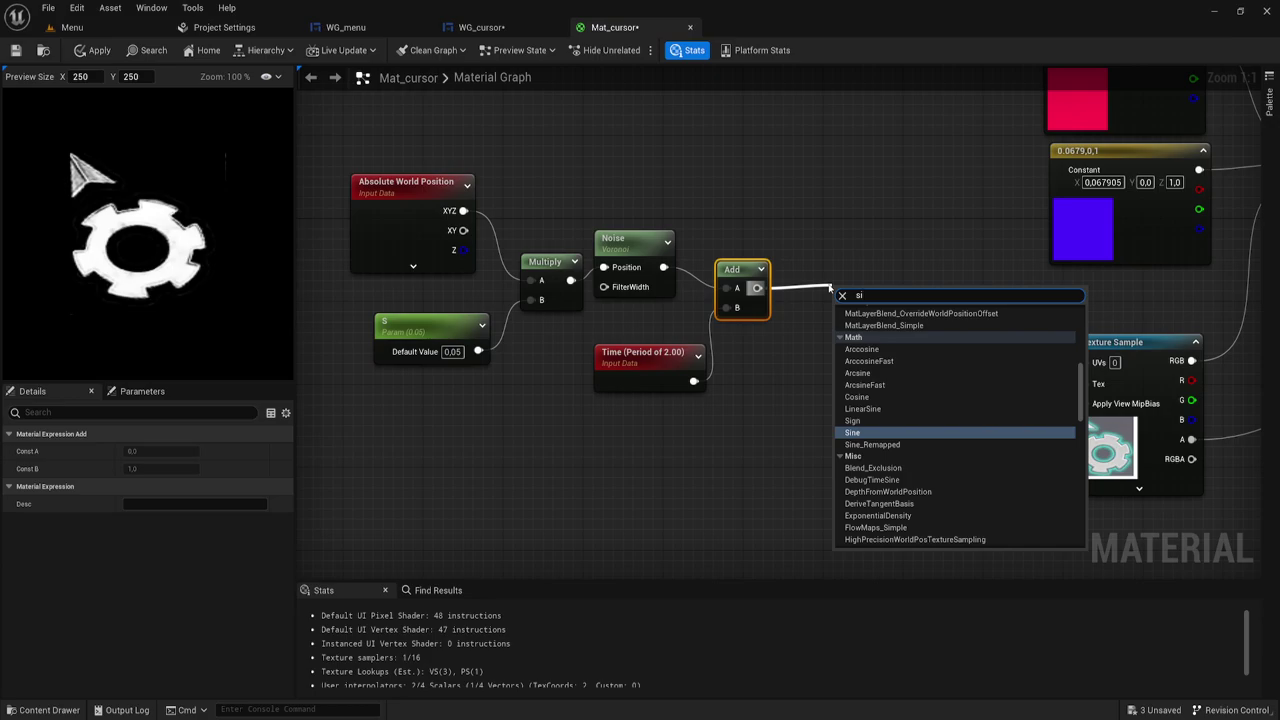
key("Return")
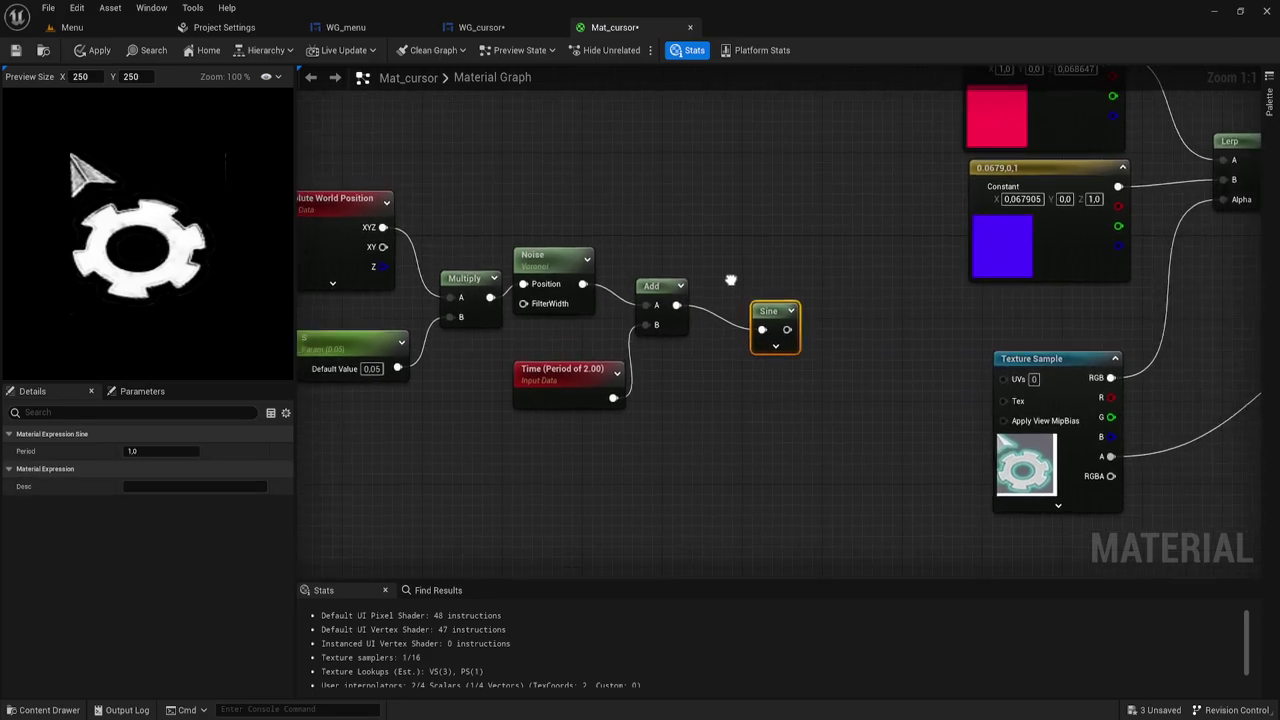
right_click_drag(830, 288, 734, 282)
mouse_move(763, 294)
left_mouse_down()
mouse_move(718, 268)
mouse_move(790, 284)
left_mouse_up()
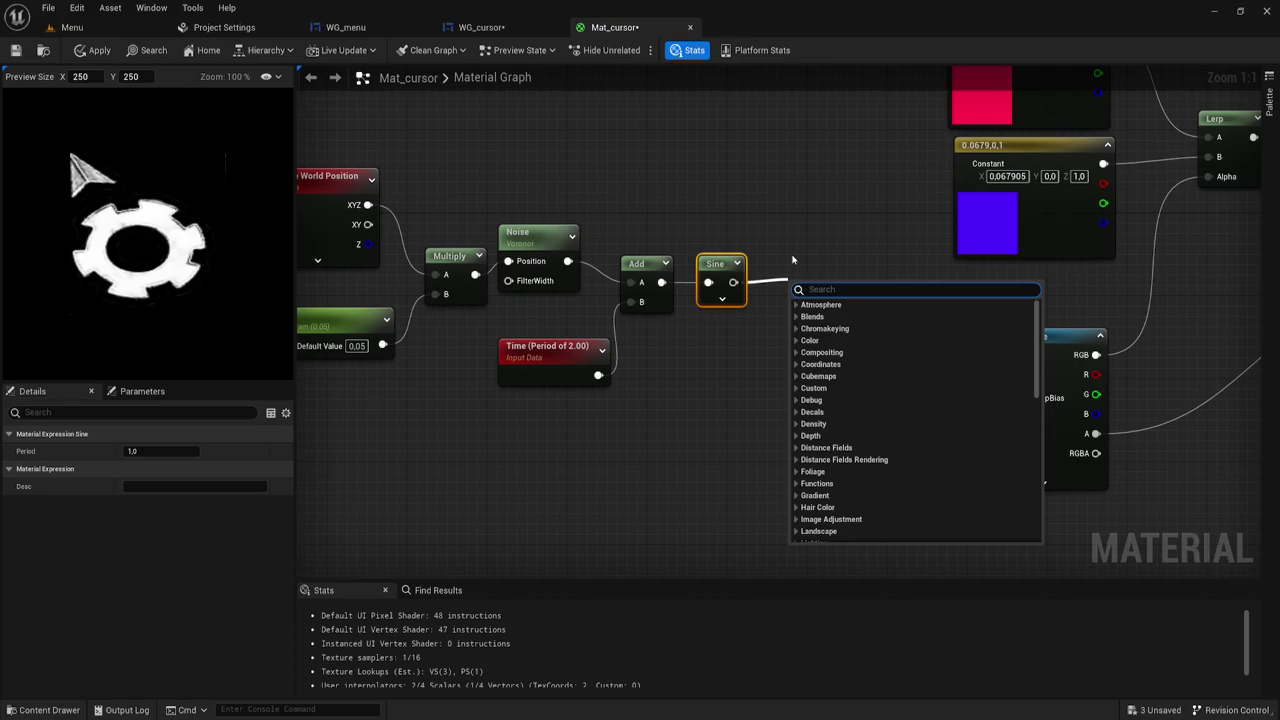
- Chain a new Add node after the Sine output
right_click_drag(657, 154, 737, 320)
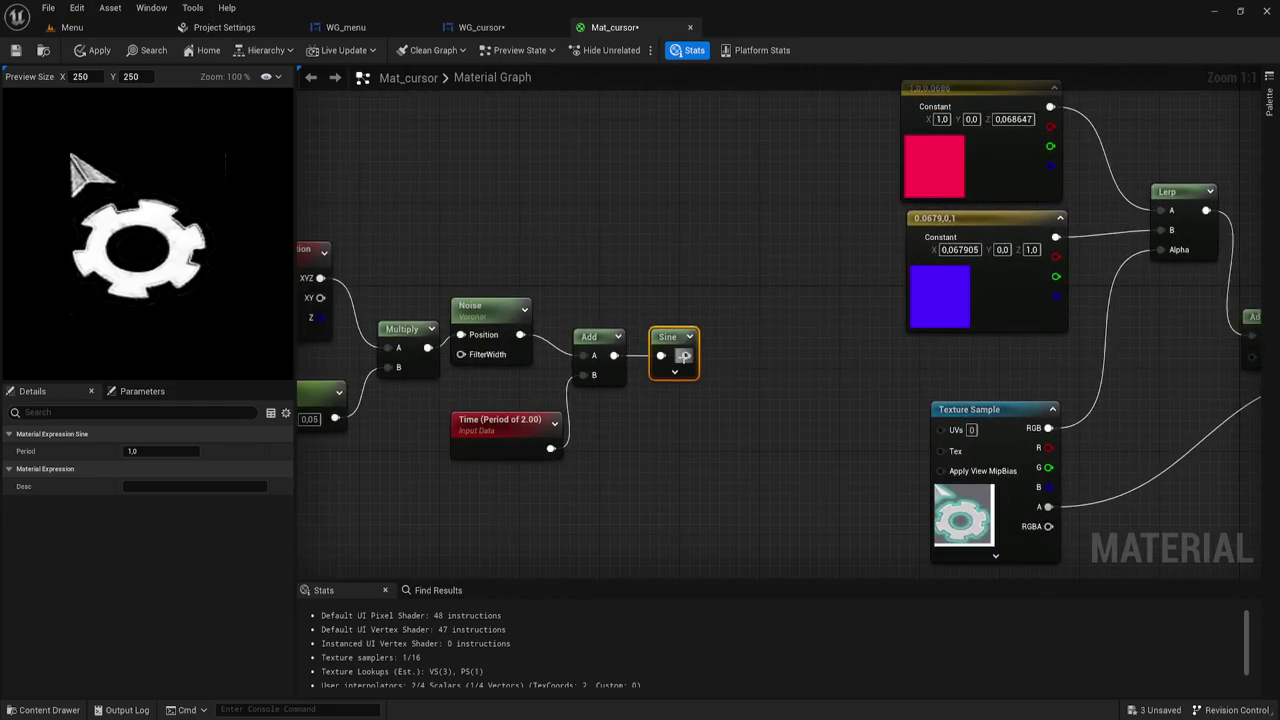
left_click_drag(684, 355, 720, 350)
type("add")
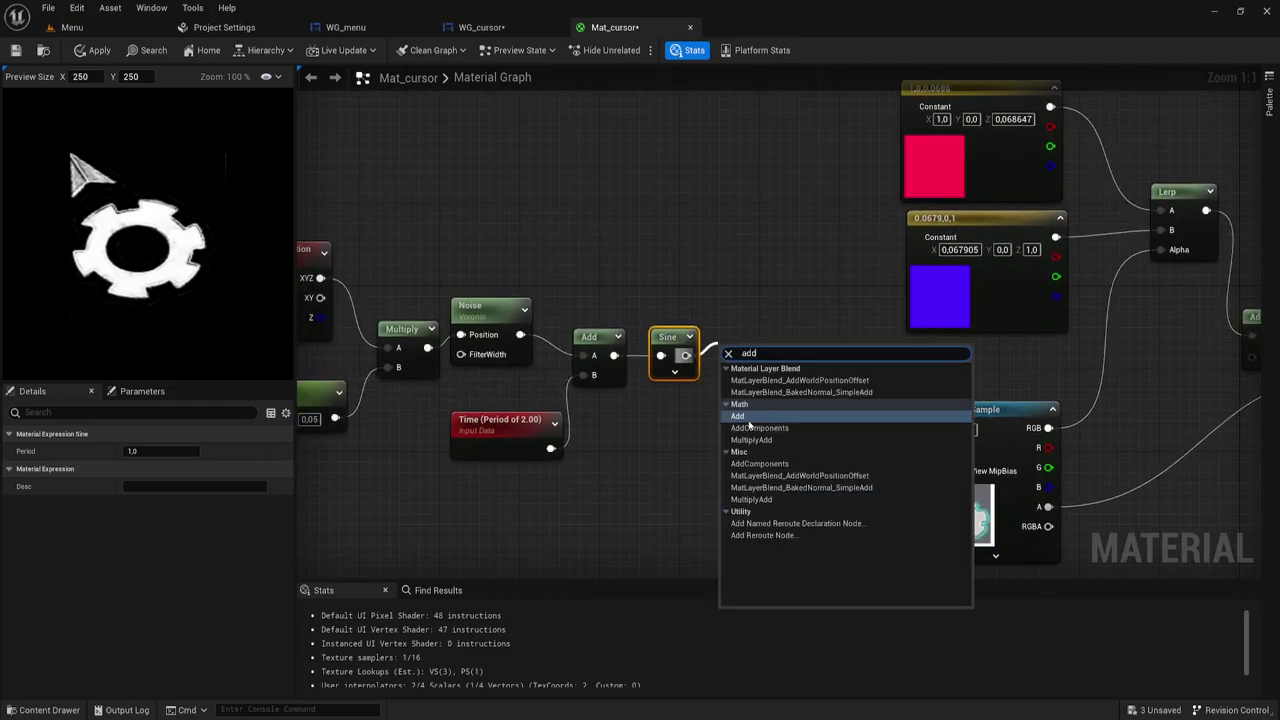
left_click(740, 416)
- Place a TexCoord[0] node in empty graph space above the chain
right_click_drag(540, 153, 580, 243)
right_click(580, 243)
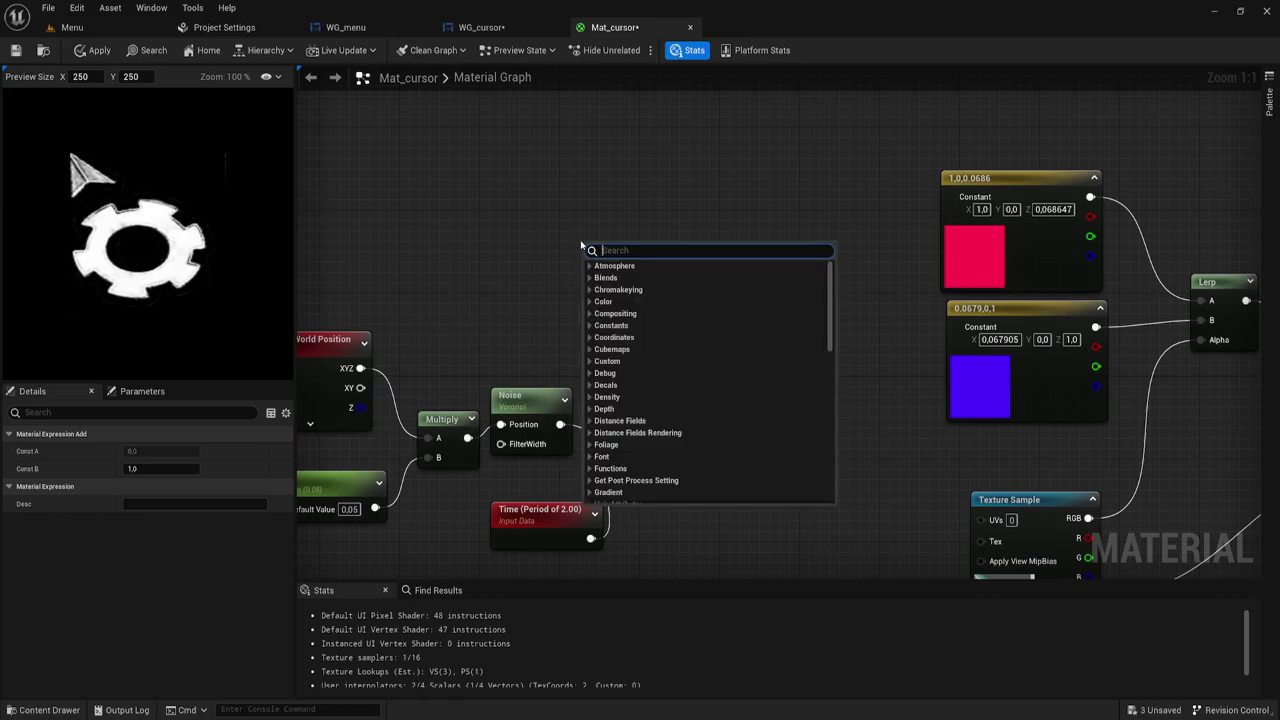
type("tyex")
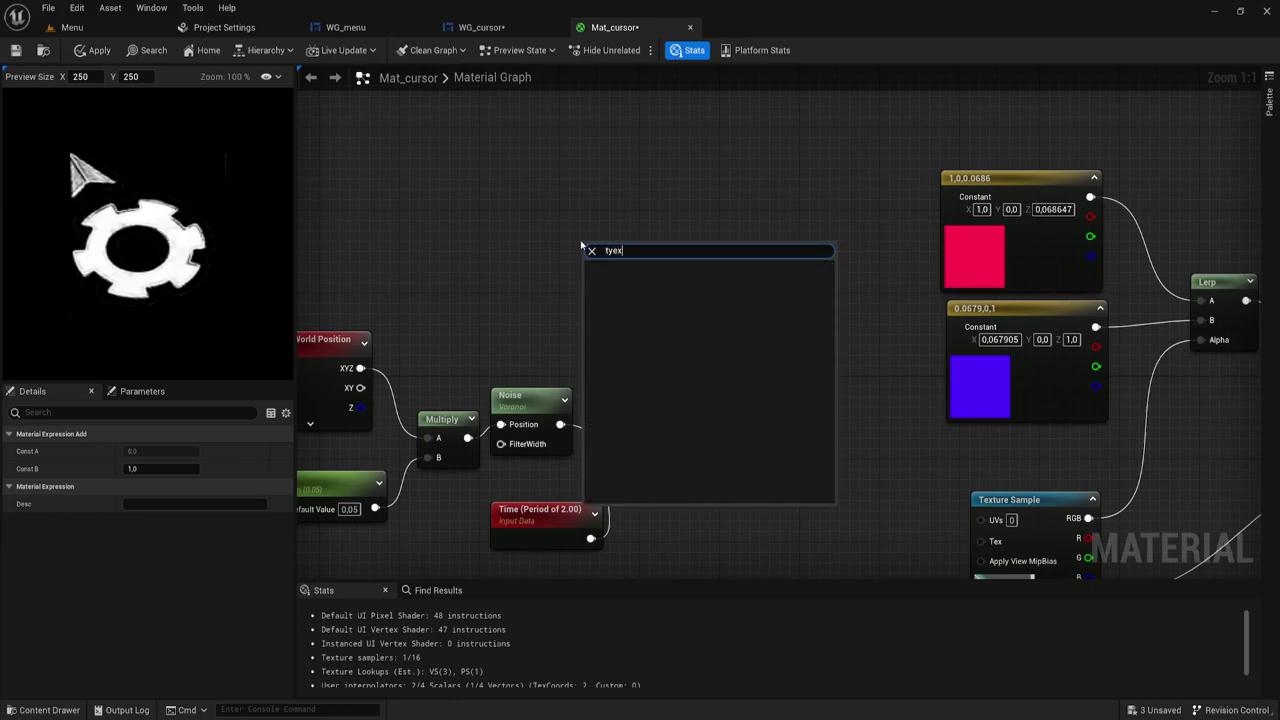
key("BackSpace")
key("BackSpace")
key("BackSpace")
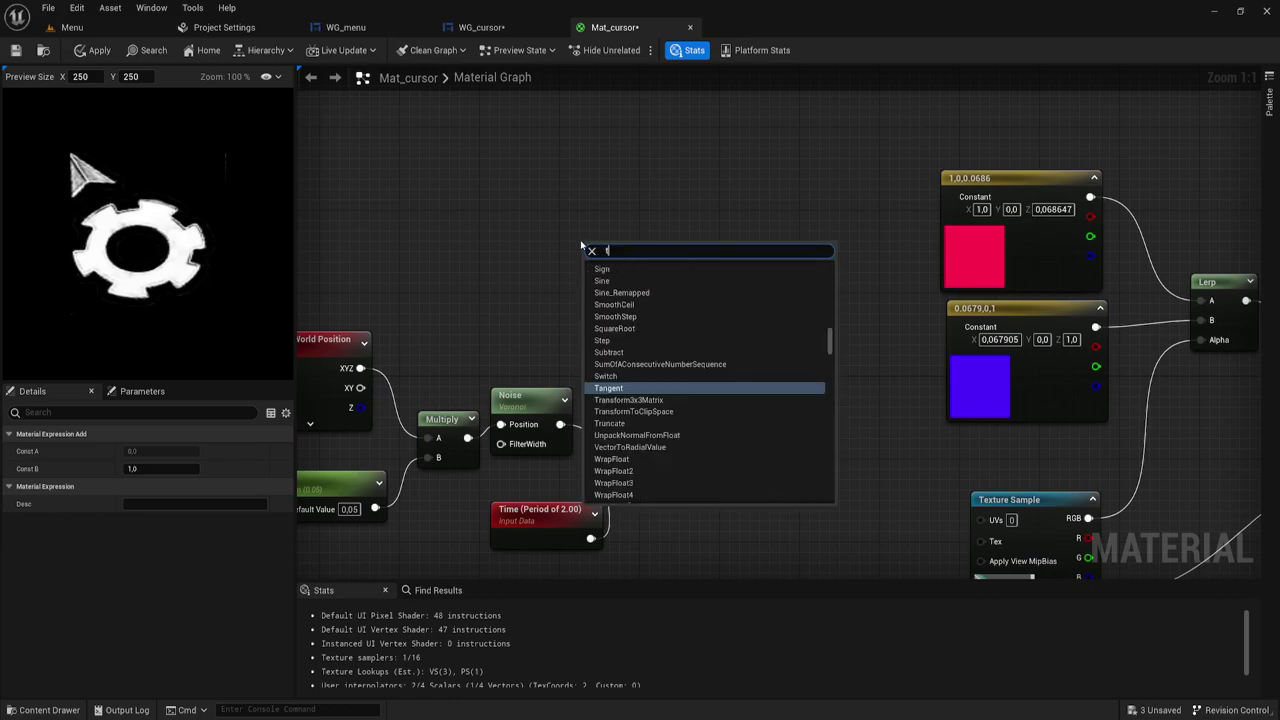
type("exture")
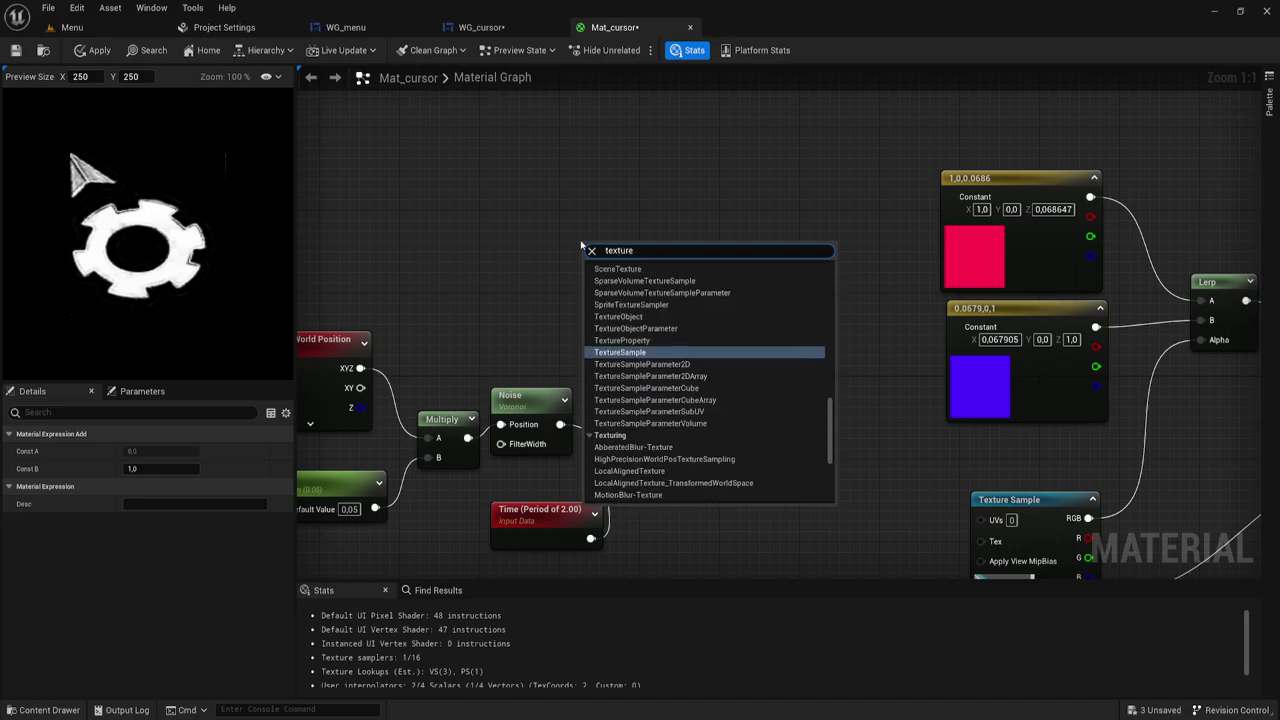
type(" c")
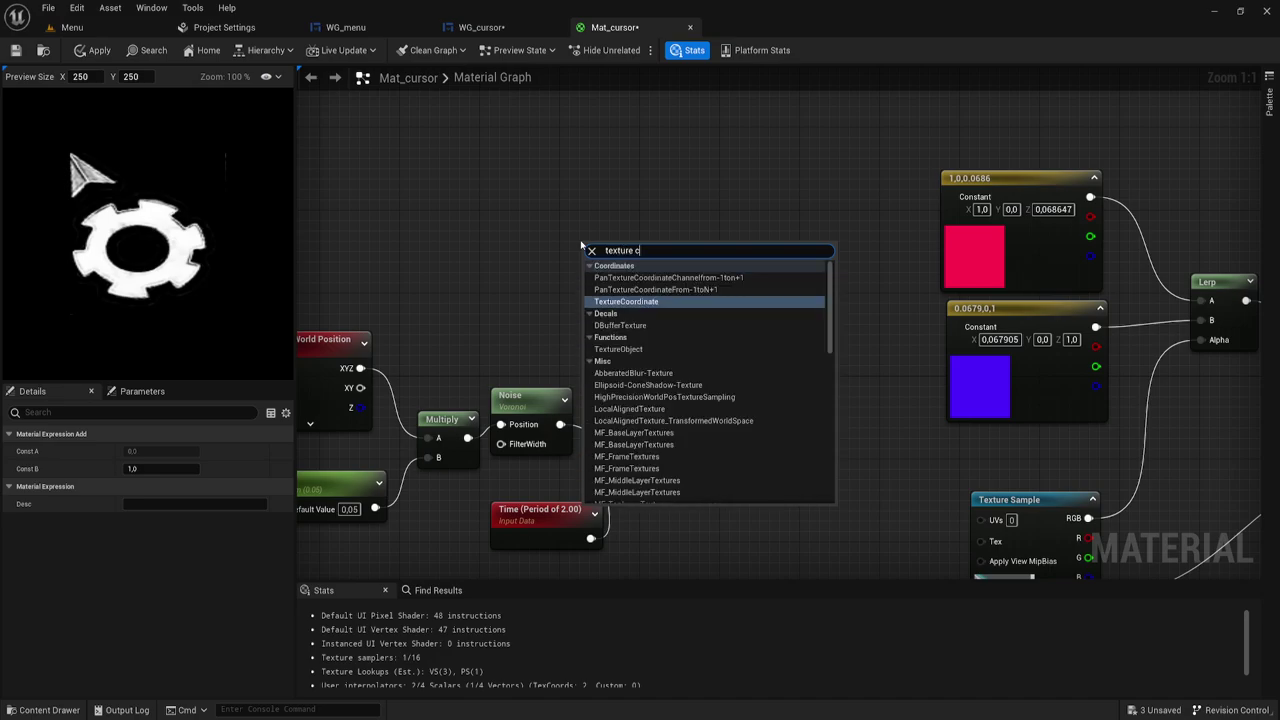
type("oo")
left_click(634, 301)
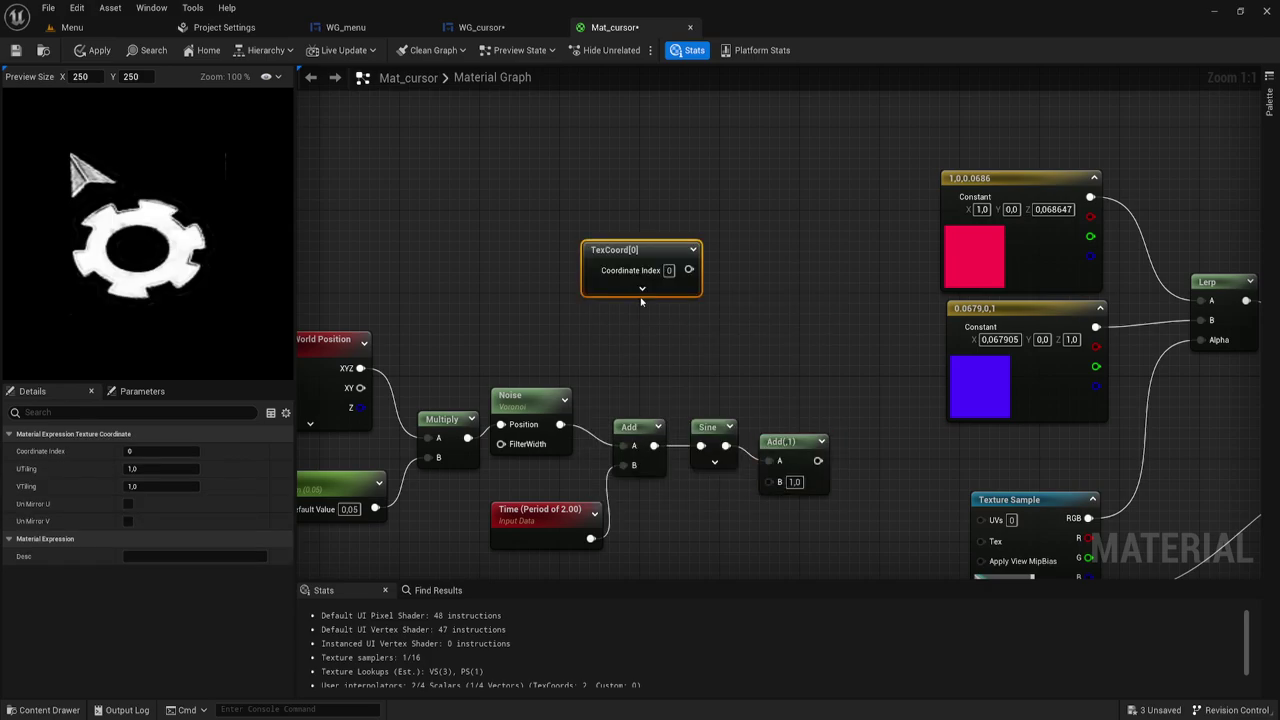
right_click_drag(643, 294, 565, 233)
- Add an R G Component Mask to TexCoord and move both below the Time node
left_click_drag(590, 184, 628, 191)
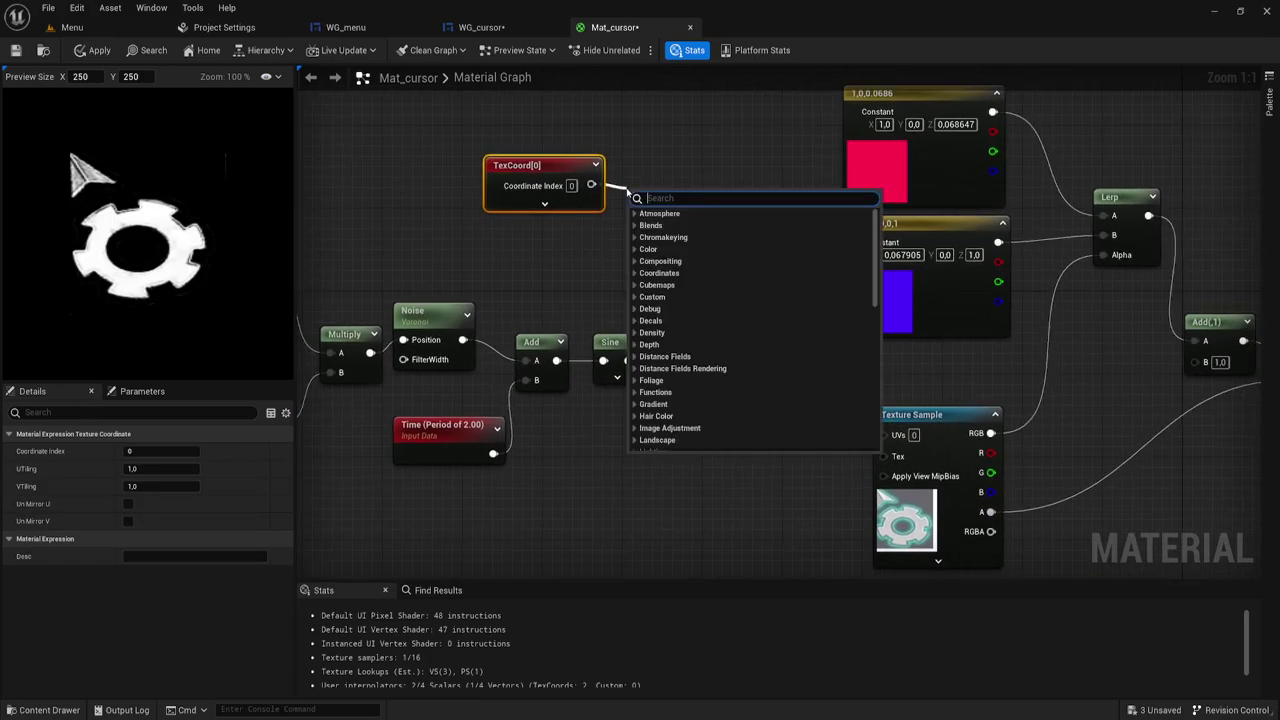
type("mask")
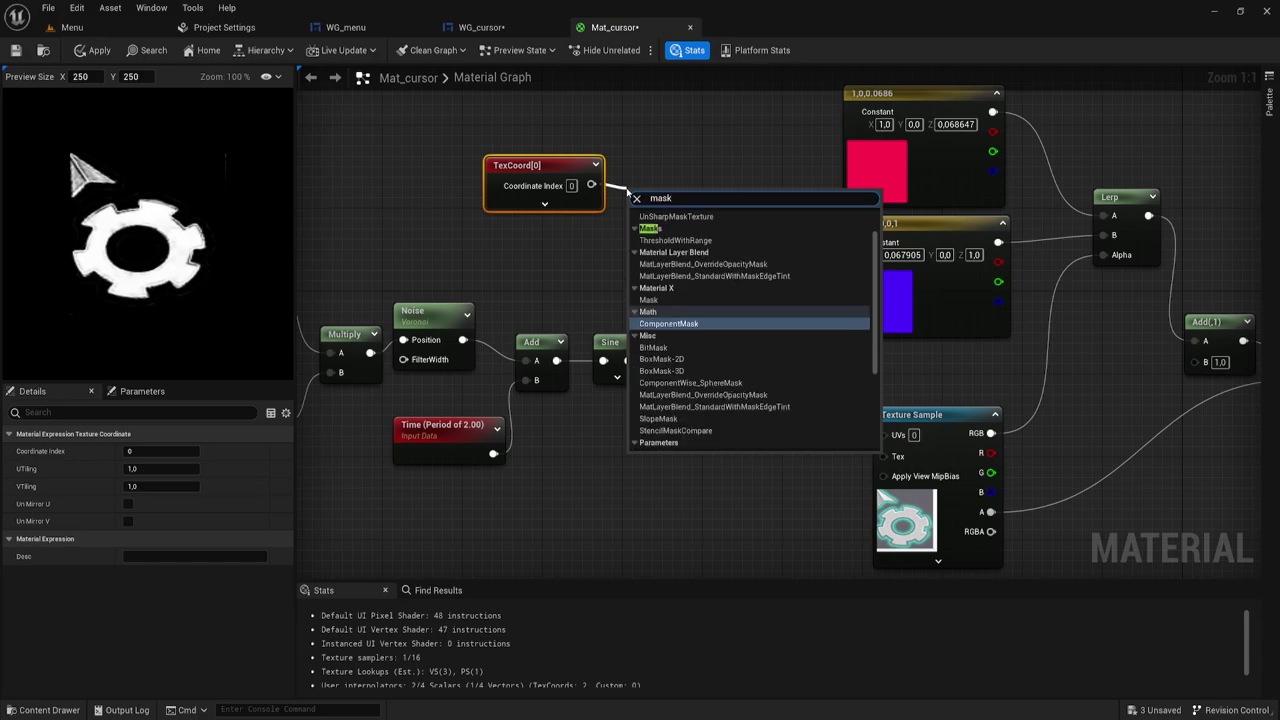
left_click(666, 324)
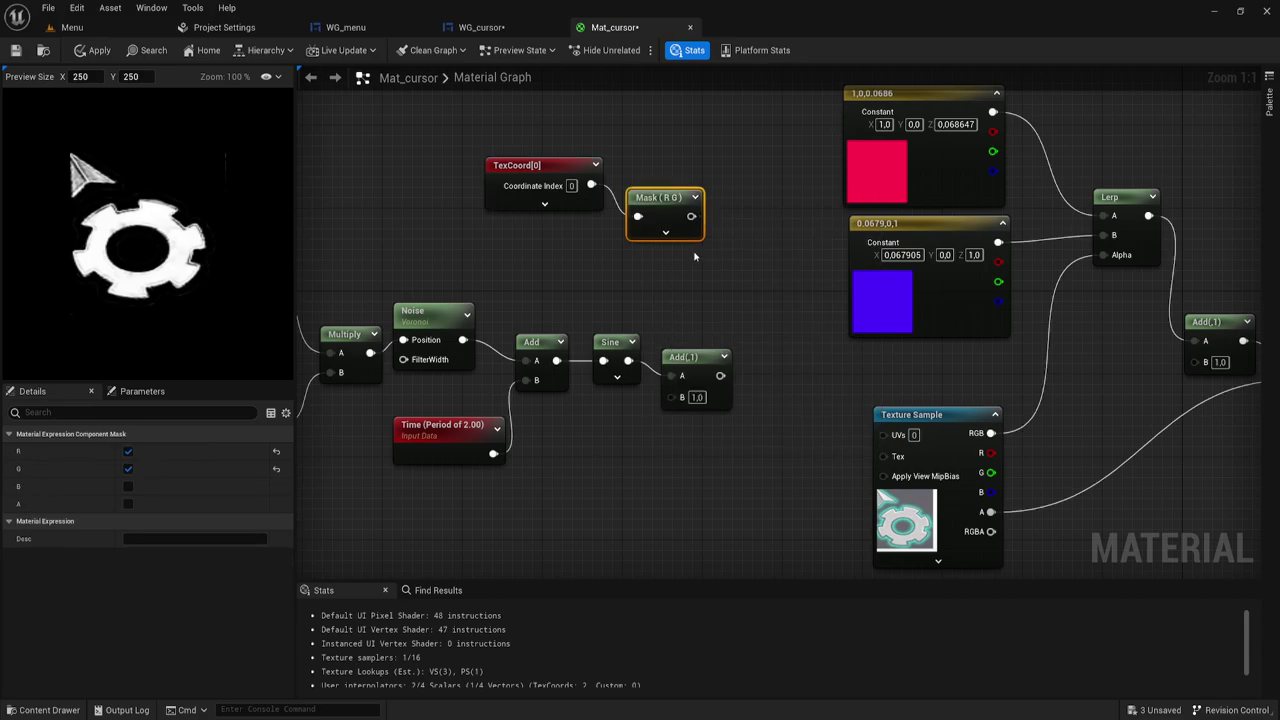
mouse_move(640, 182)
left_mouse_down()
mouse_move(560, 205)
mouse_move(573, 524)
mouse_move(590, 488)
mouse_move(660, 432)
mouse_move(670, 397)
left_mouse_up()
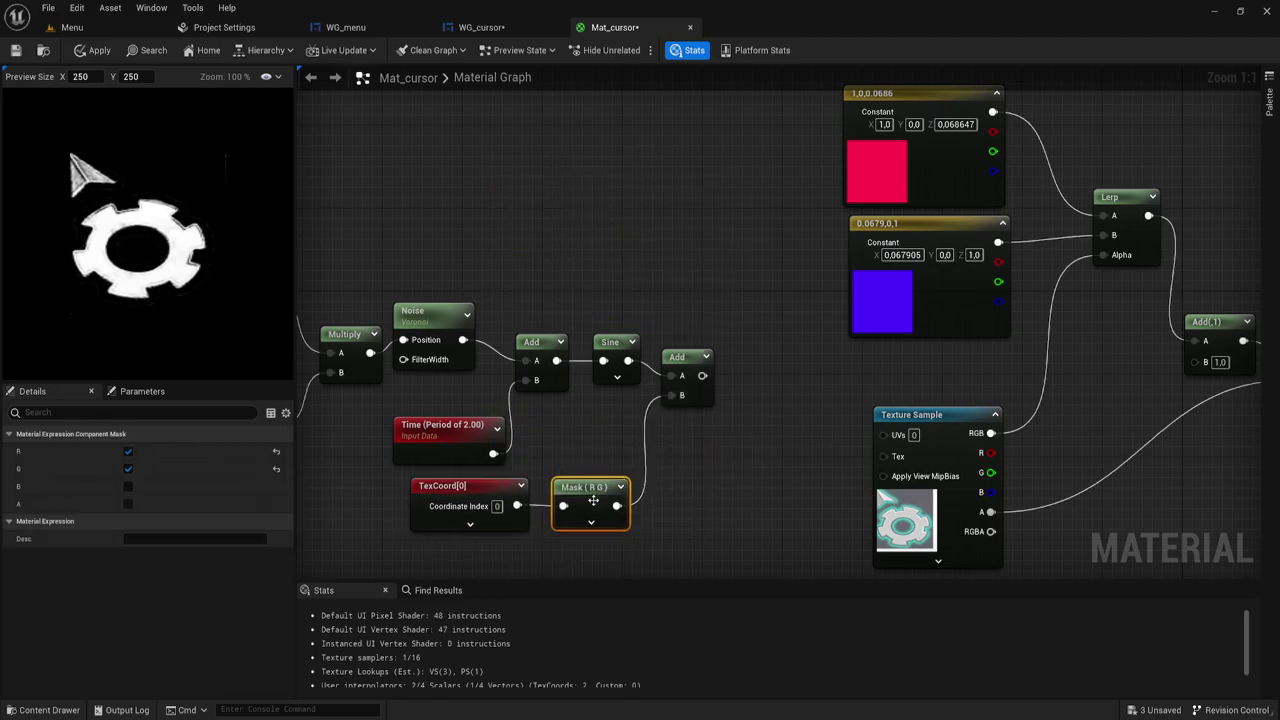
- Restrict the mask to the R channel and feed the noise Add output into Add(1) B
left_click(128, 469)
right_click_drag(702, 414, 638, 381)
left_click_drag(637, 340, 1141, 325)
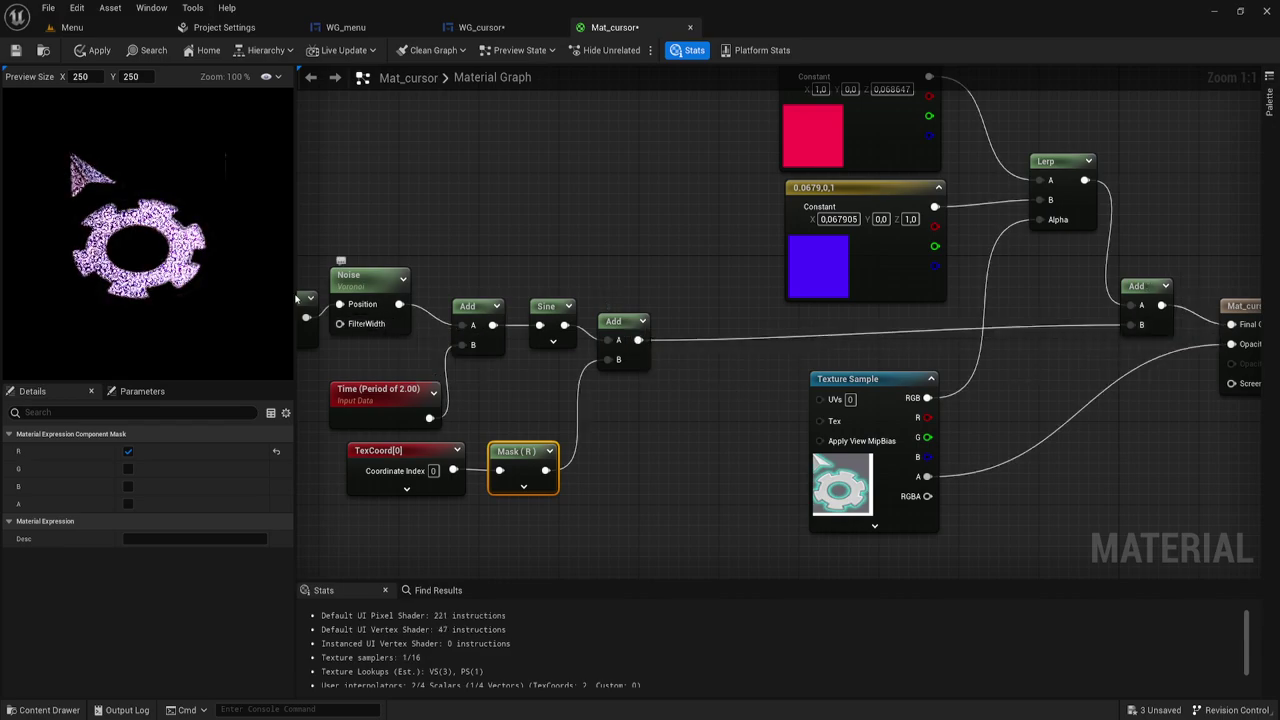
right_click(254, 269)
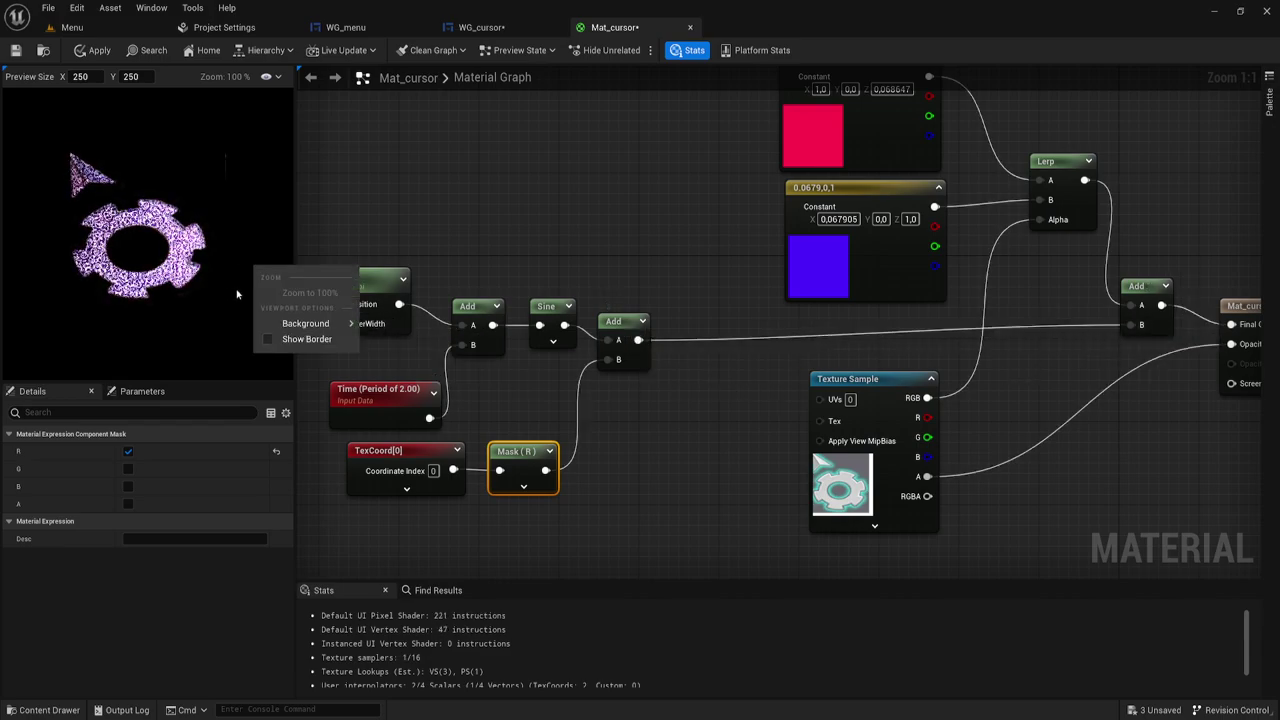
left_click(484, 248)
- Set the S default value to 0.001 and save Mat_cursor
right_click_drag(566, 229, 834, 196)
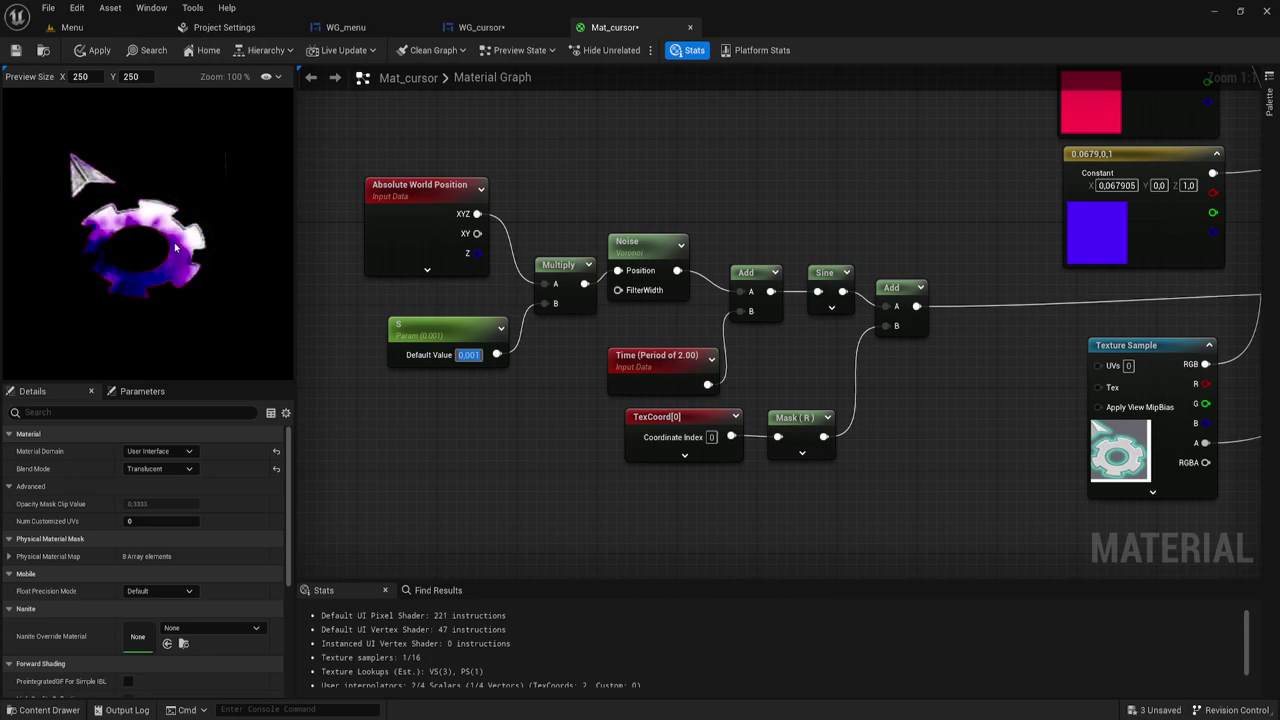
key("Return")
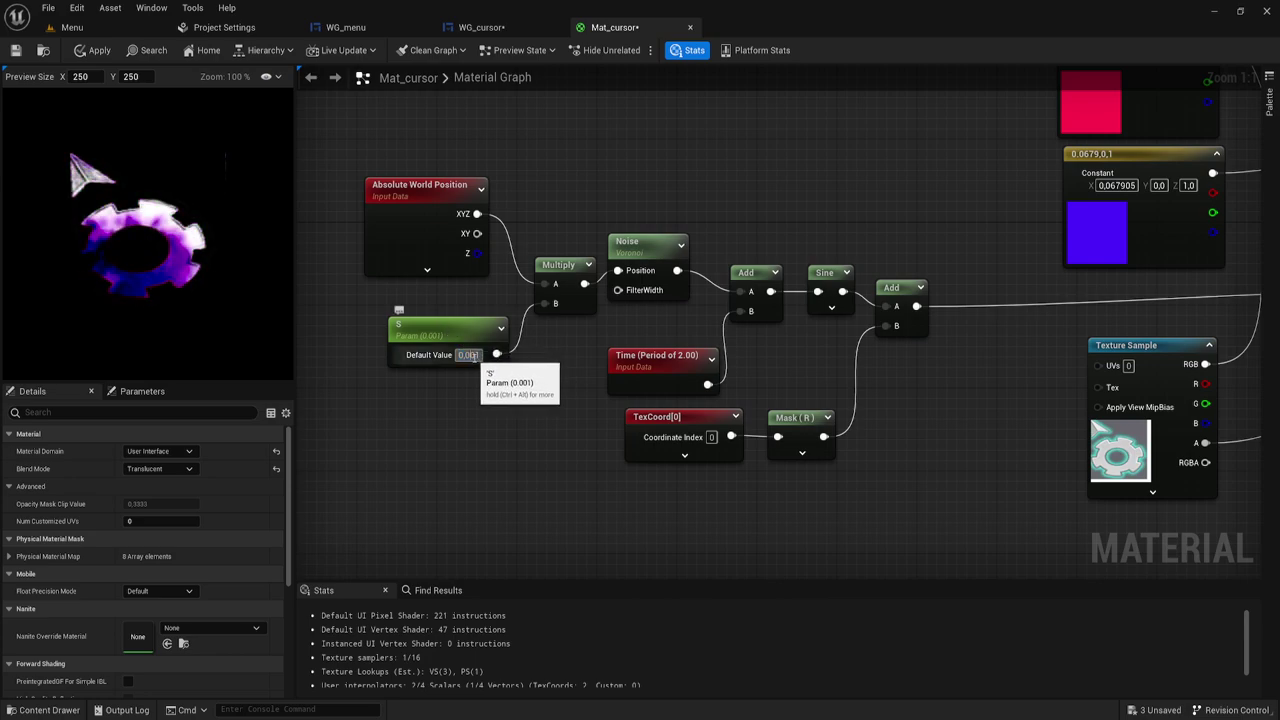
key("ctrl+z")
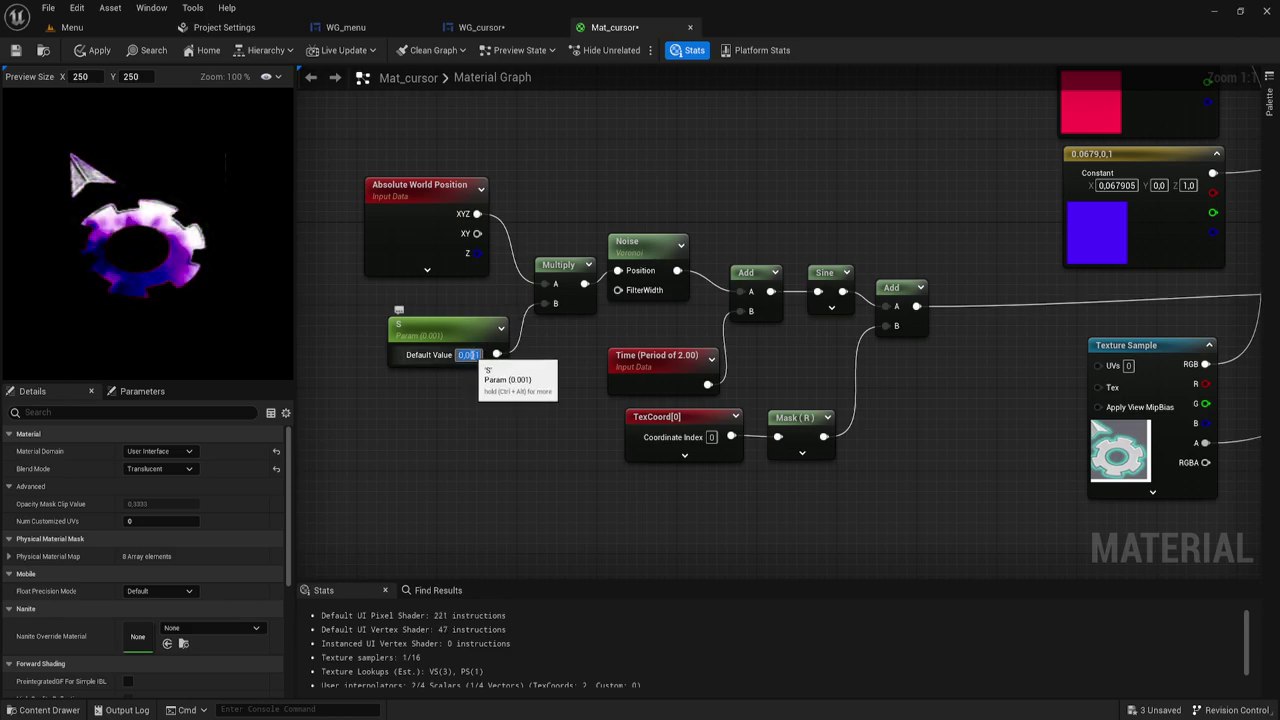
left_click(16, 50)
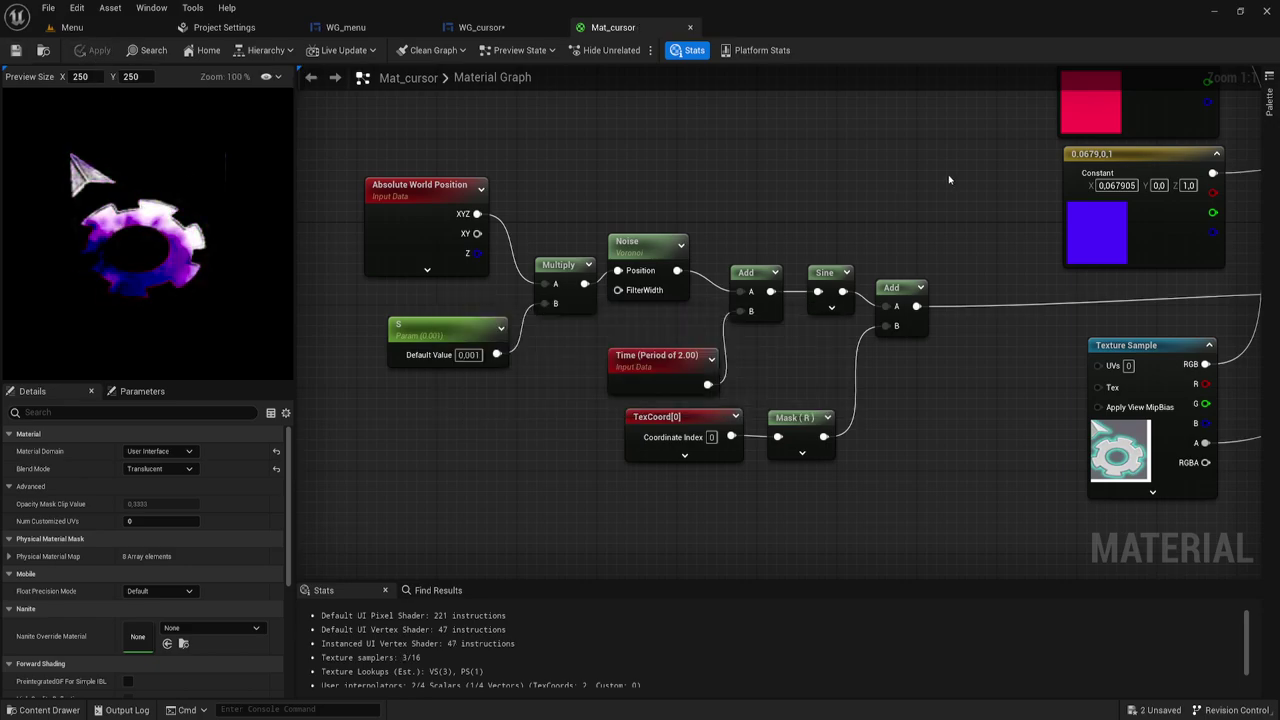
mouse_move(1018, 221)
right_mouse_down()
mouse_move(788, 241)
mouse_move(758, 282)
right_mouse_up()
- Change the lower, purple Constant3Vector to red
left_click(838, 293)
double_click(838, 293)
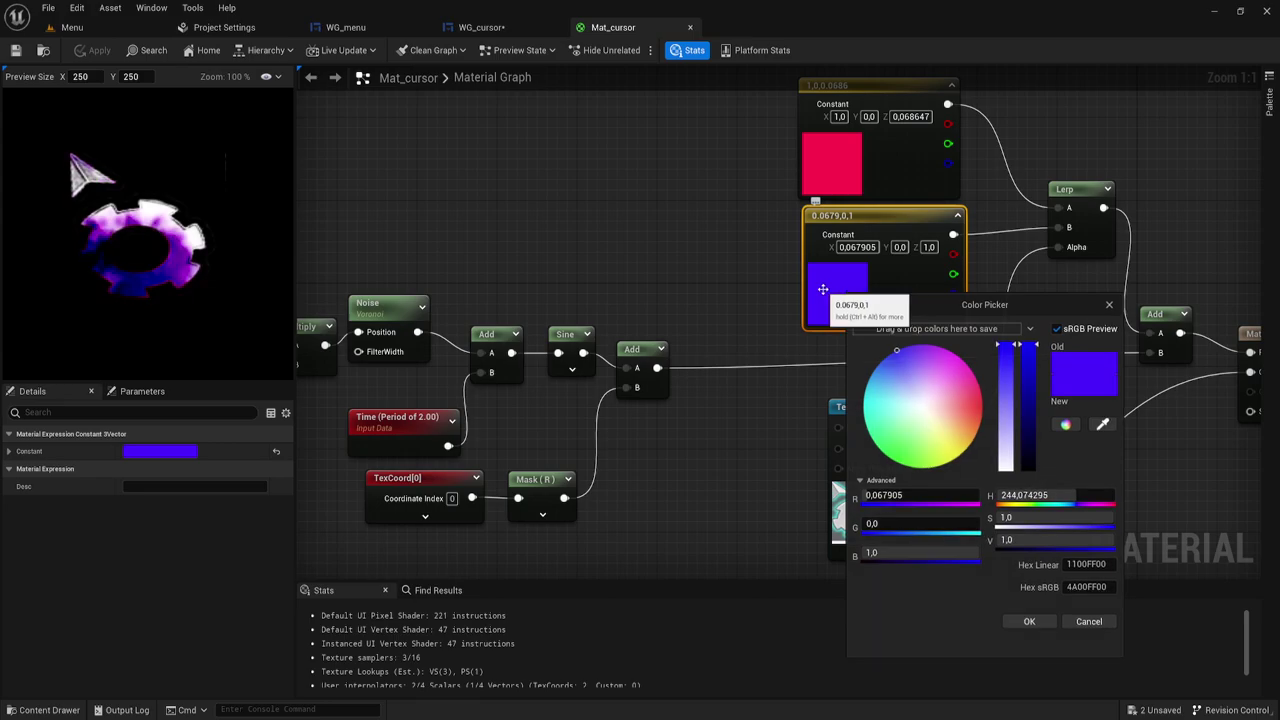
left_click_drag(918, 403, 988, 410)
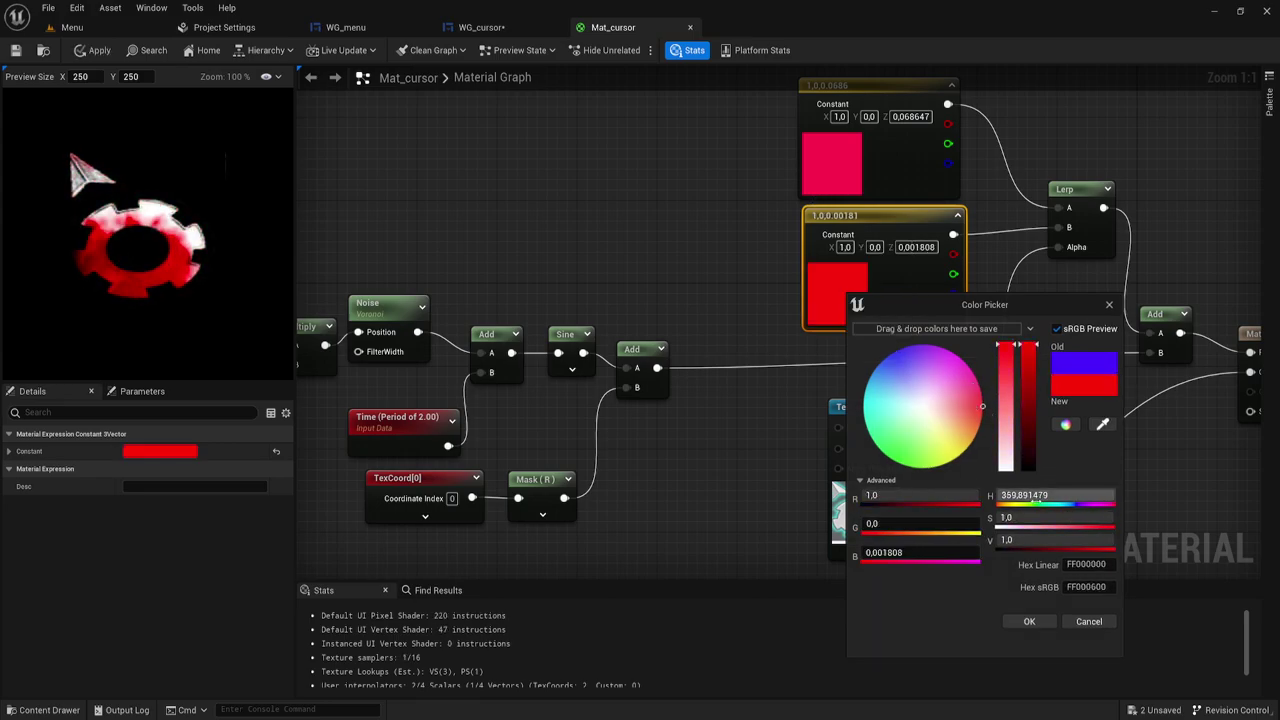
left_click(1030, 623)
- Change the upper, pink Constant3Vector to purple (0.190118, 0, 1)
double_click(832, 160)
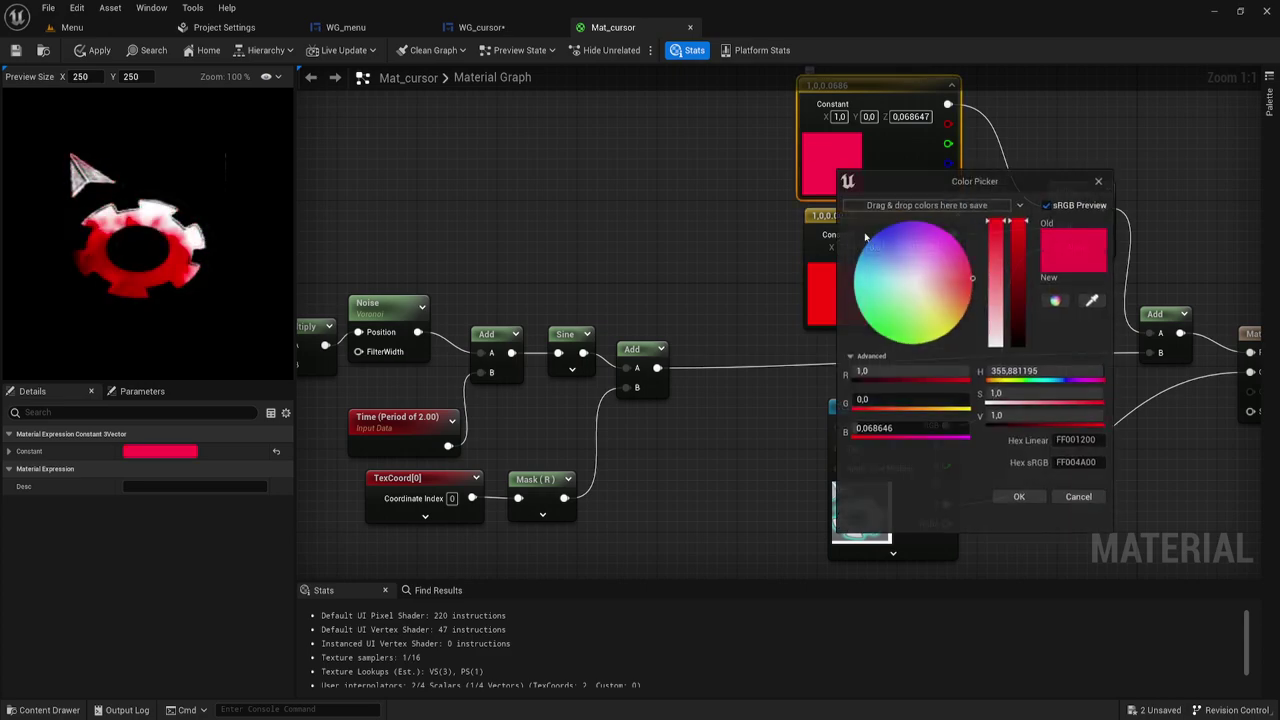
left_click_drag(920, 313, 880, 182)
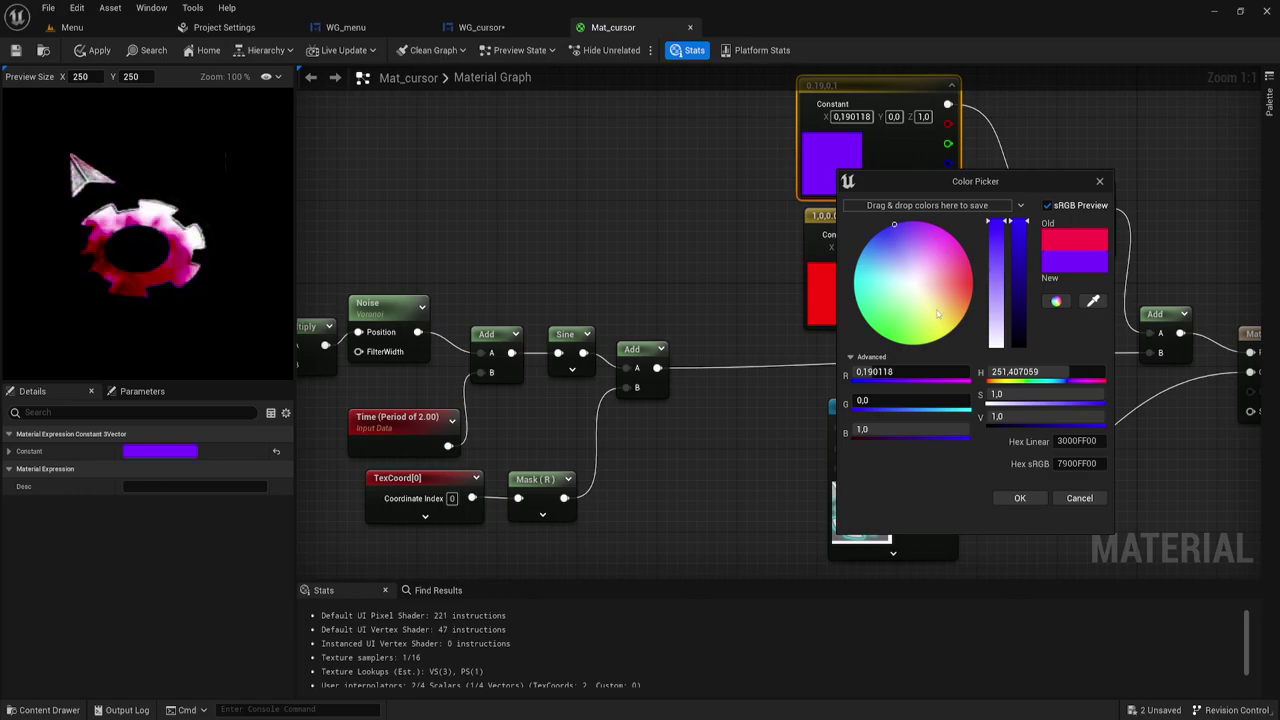
left_click(1037, 498)
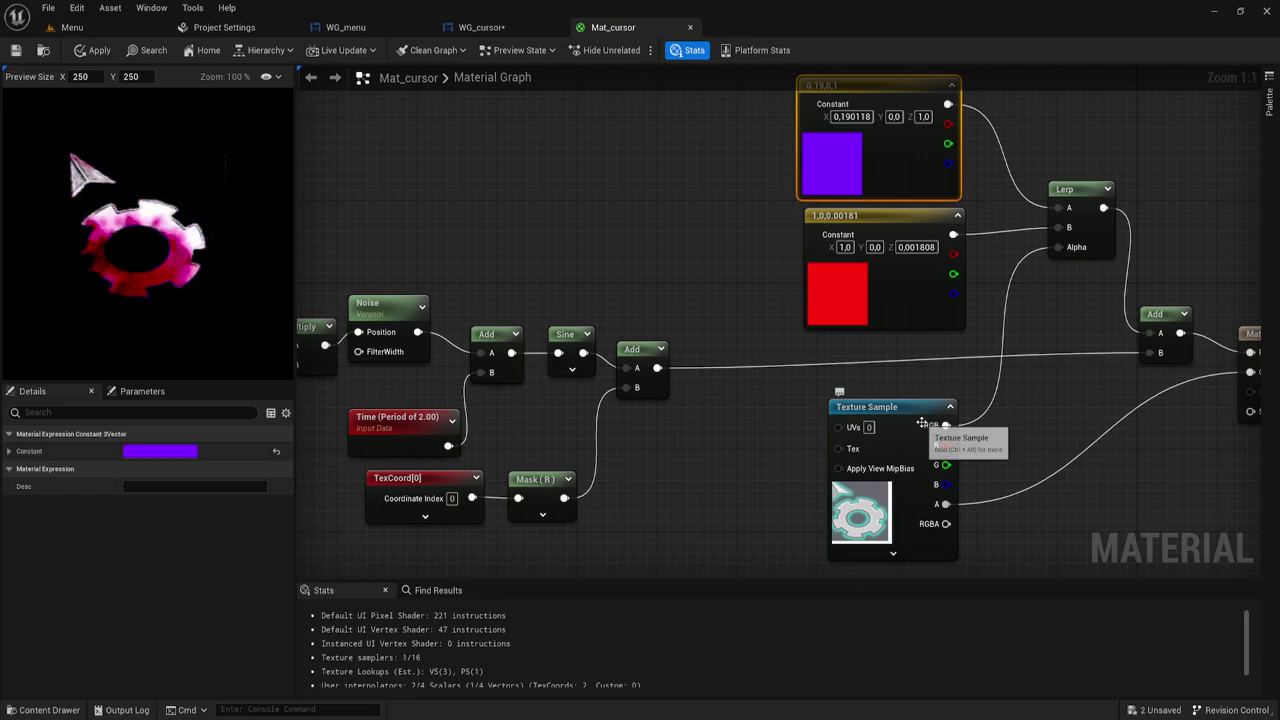
key("Home")
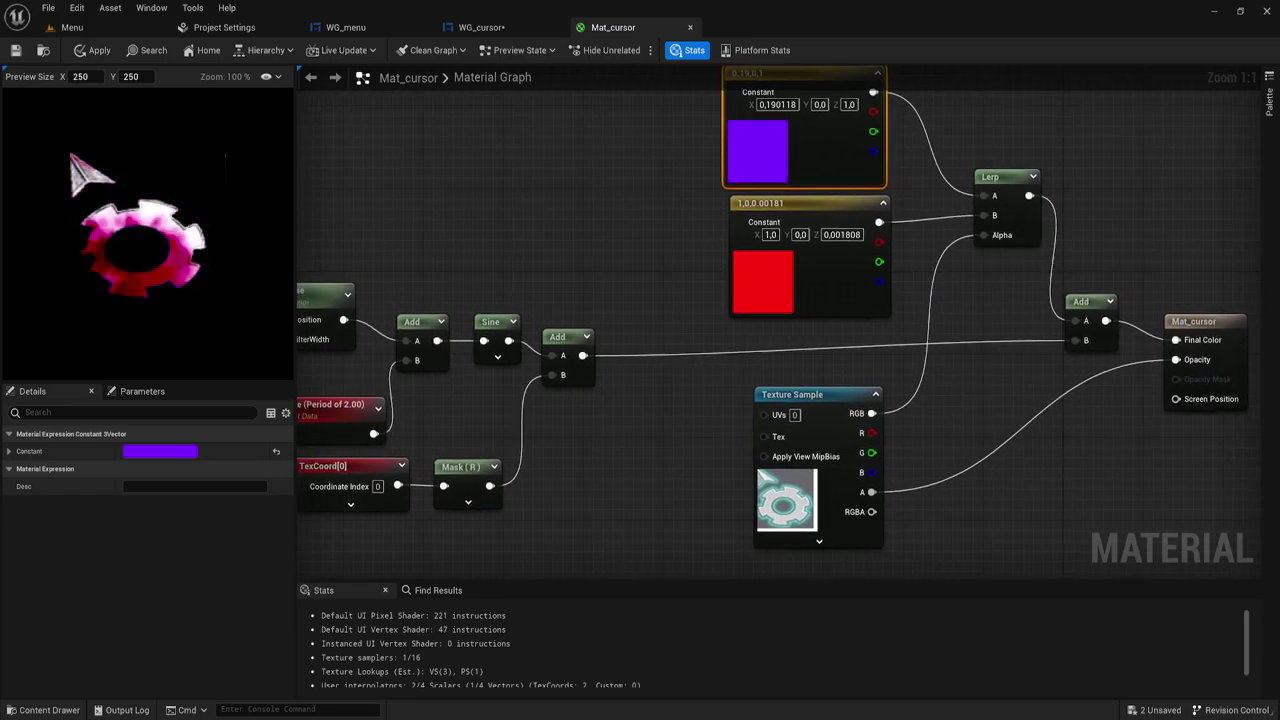
right_click_drag(944, 332, 930, 360)
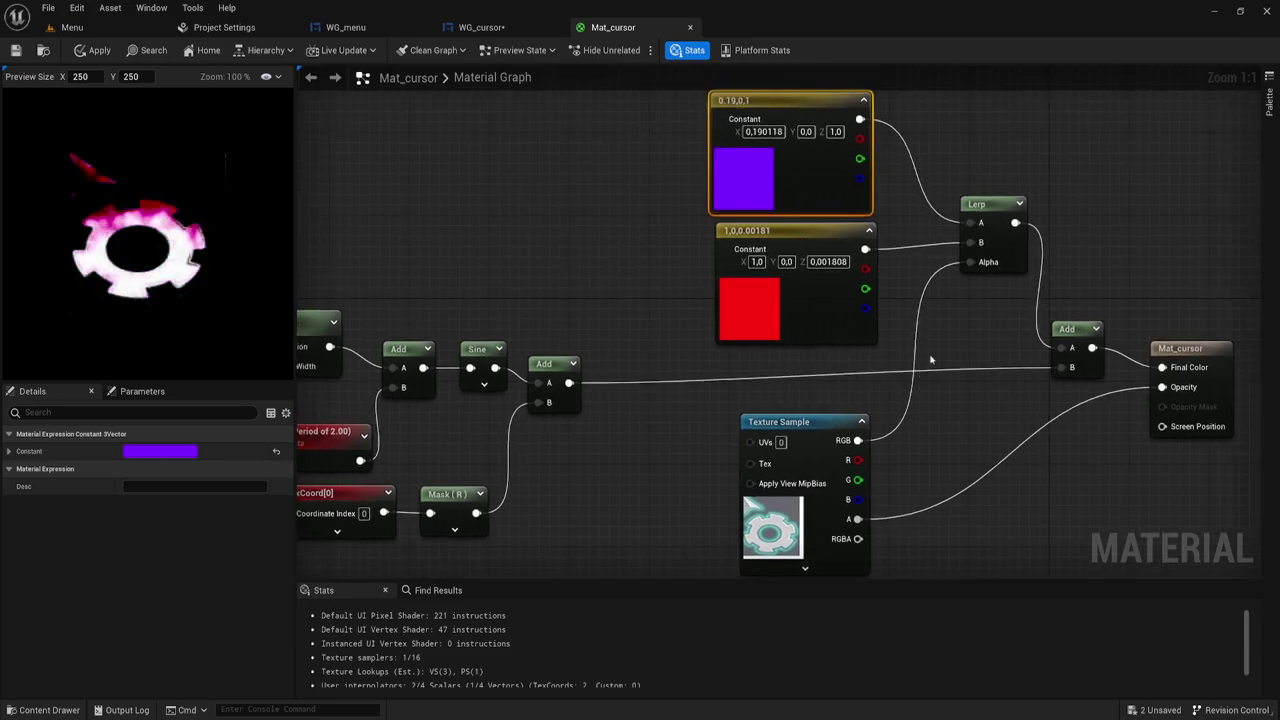
- Unhook the texture from Lerp Alpha, test Alpha 1, 0 and 5, then reconnect RGB and save
left_click(940, 277, "alt")
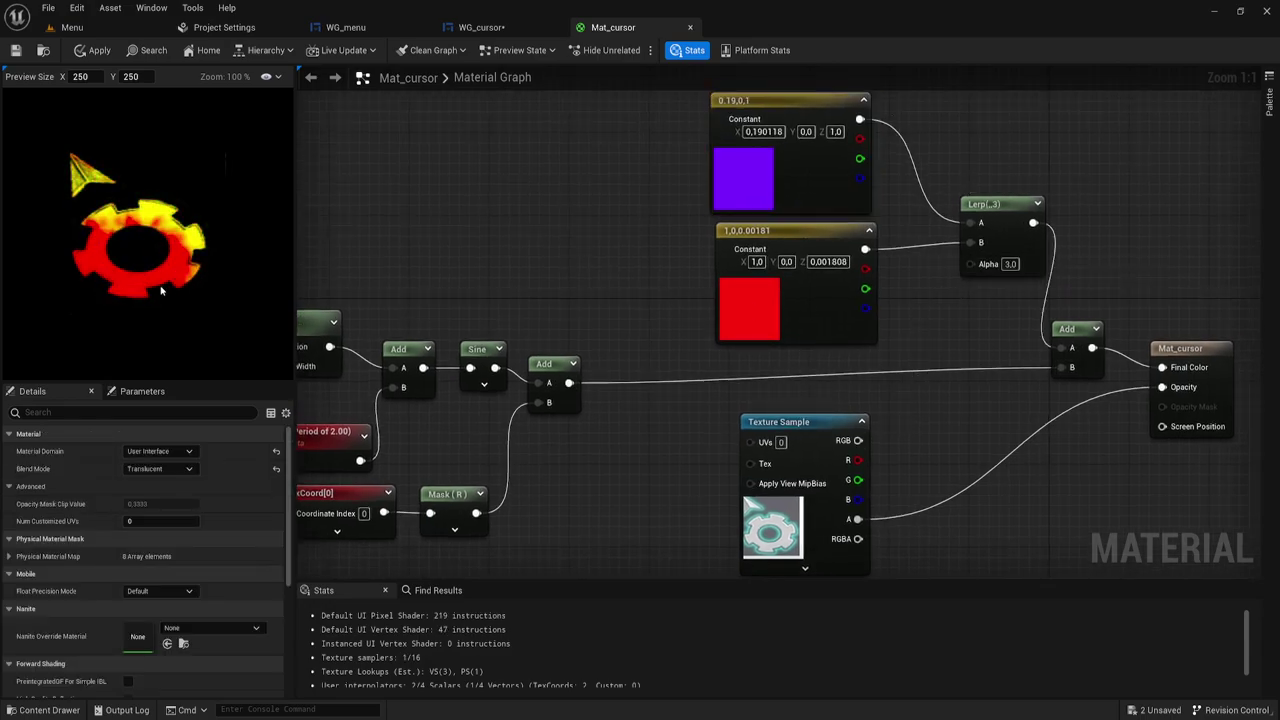
left_click(1010, 264)
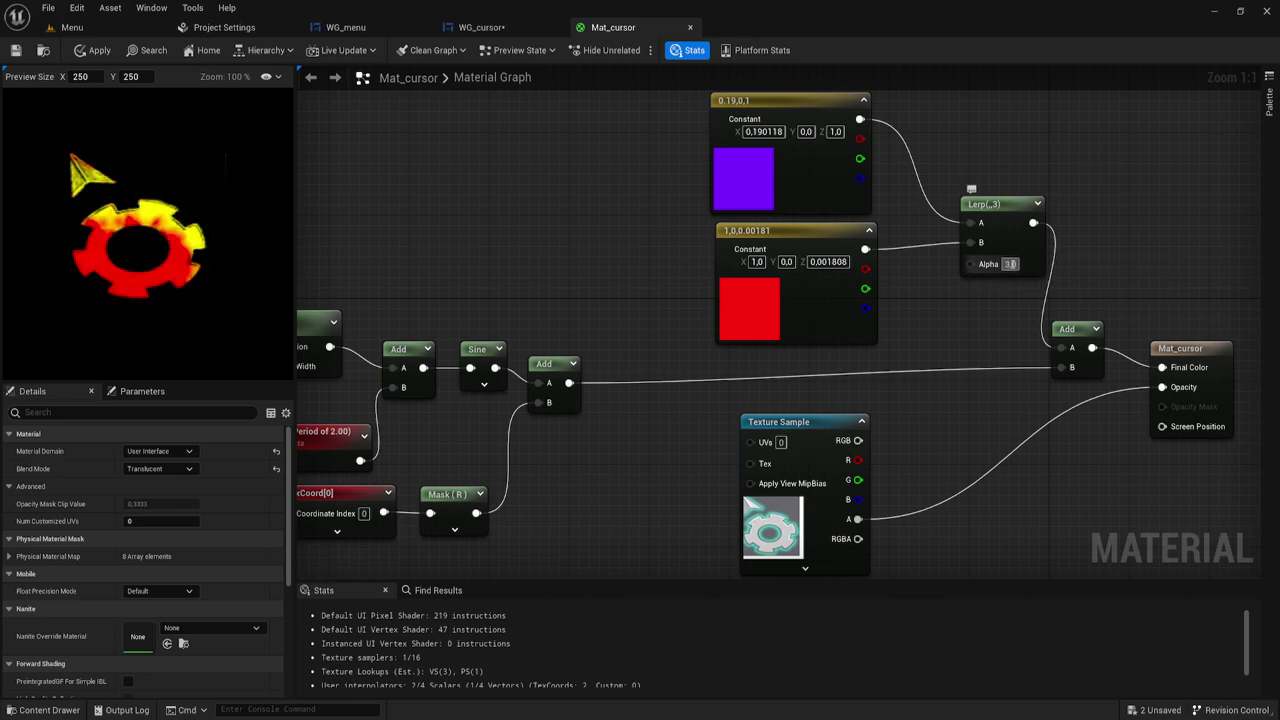
type("1")
key("Return")
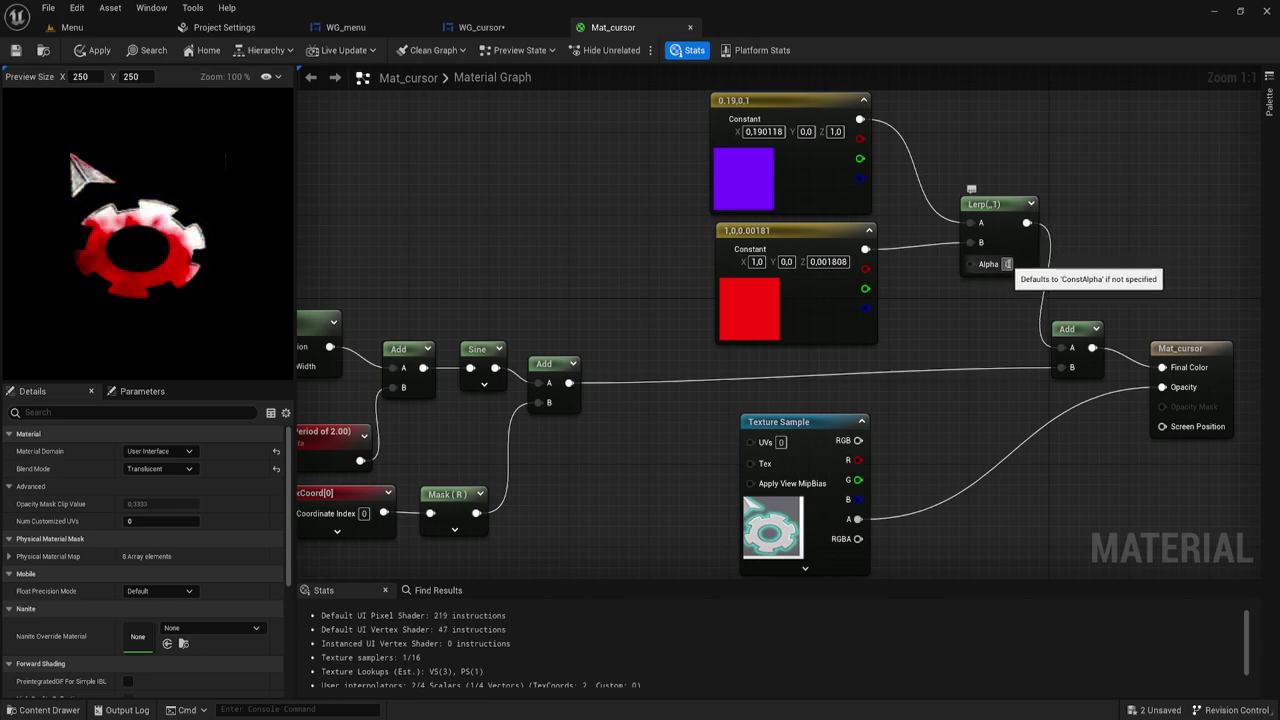
type("0")
key("Return")
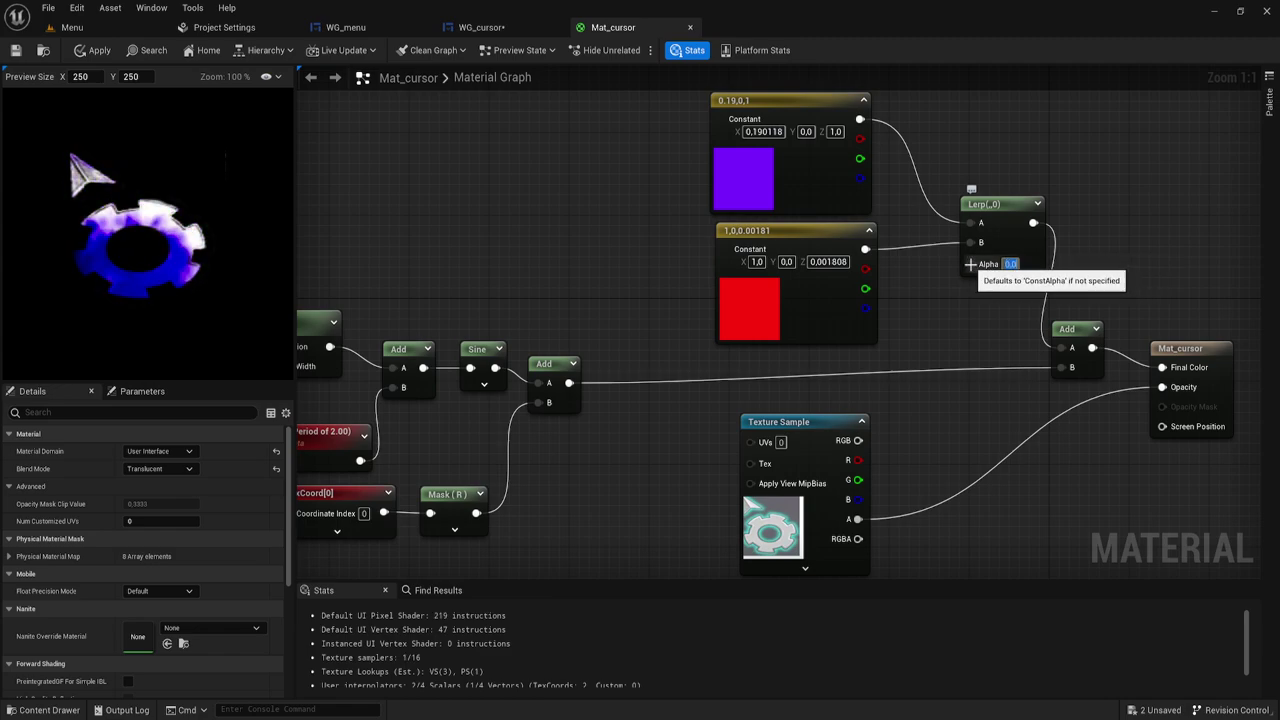
type("5")
key("Return")
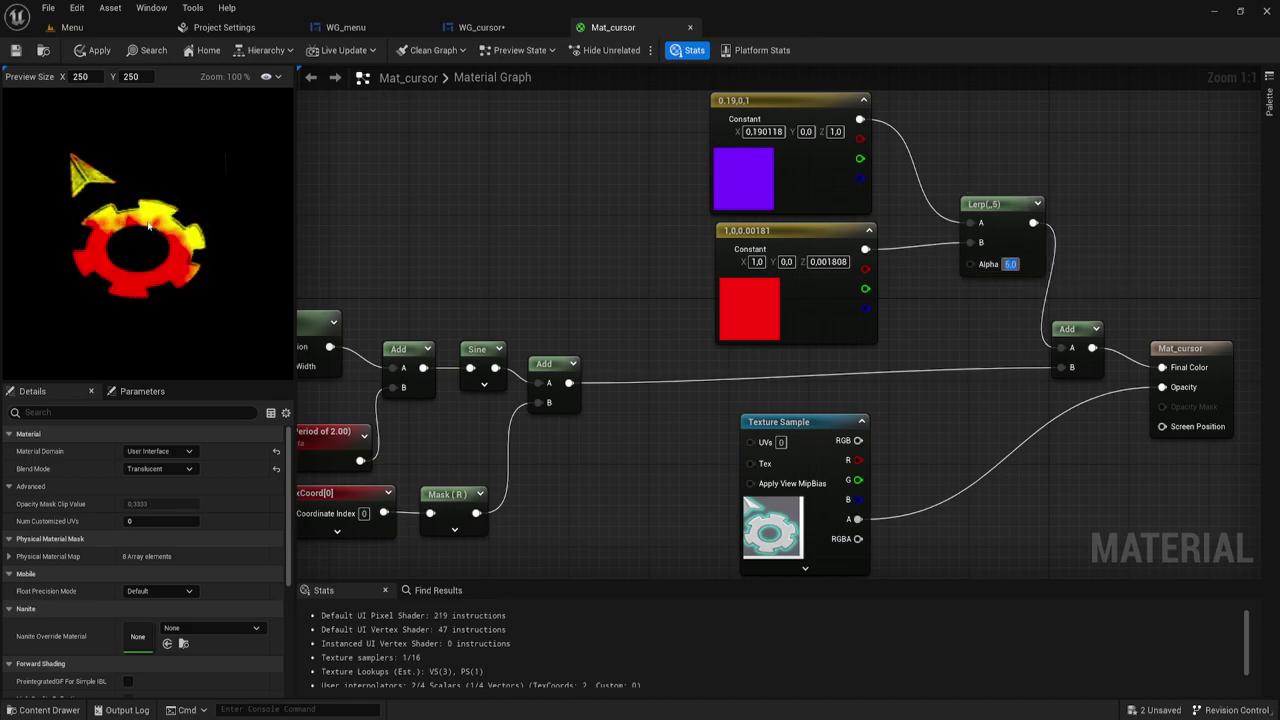
left_click_drag(969, 264, 847, 447)
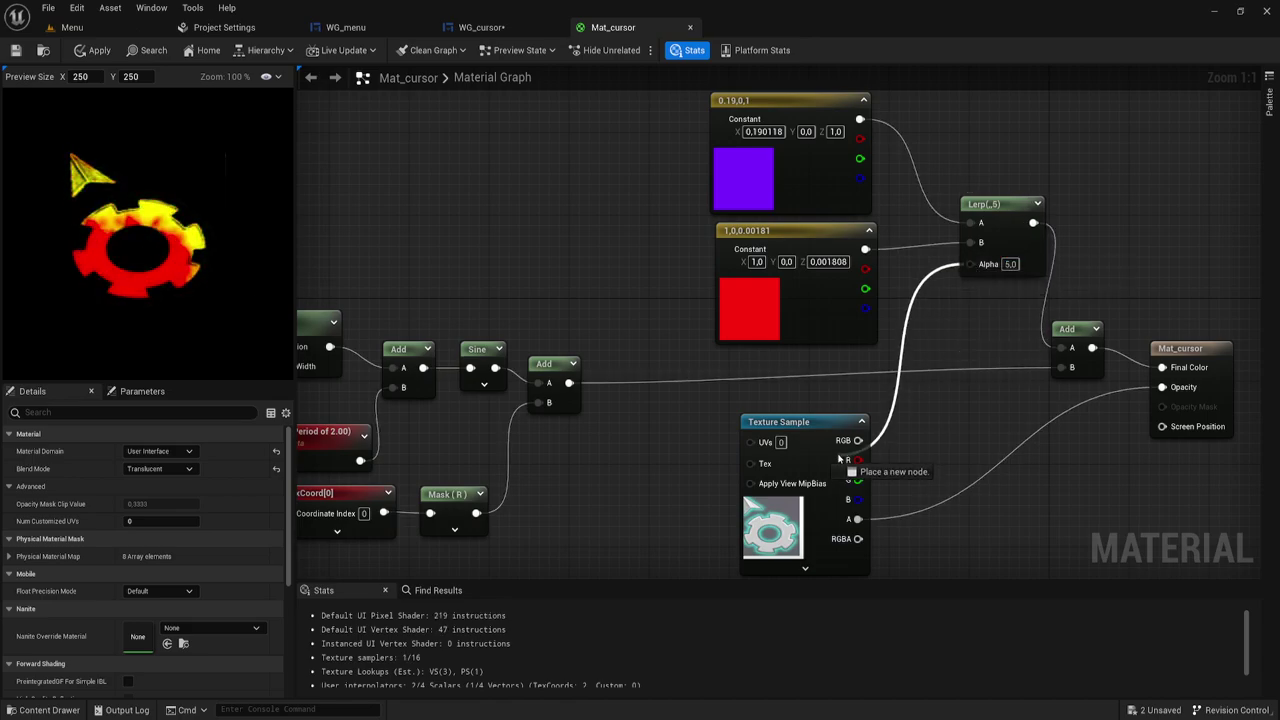
left_click(80, 50)
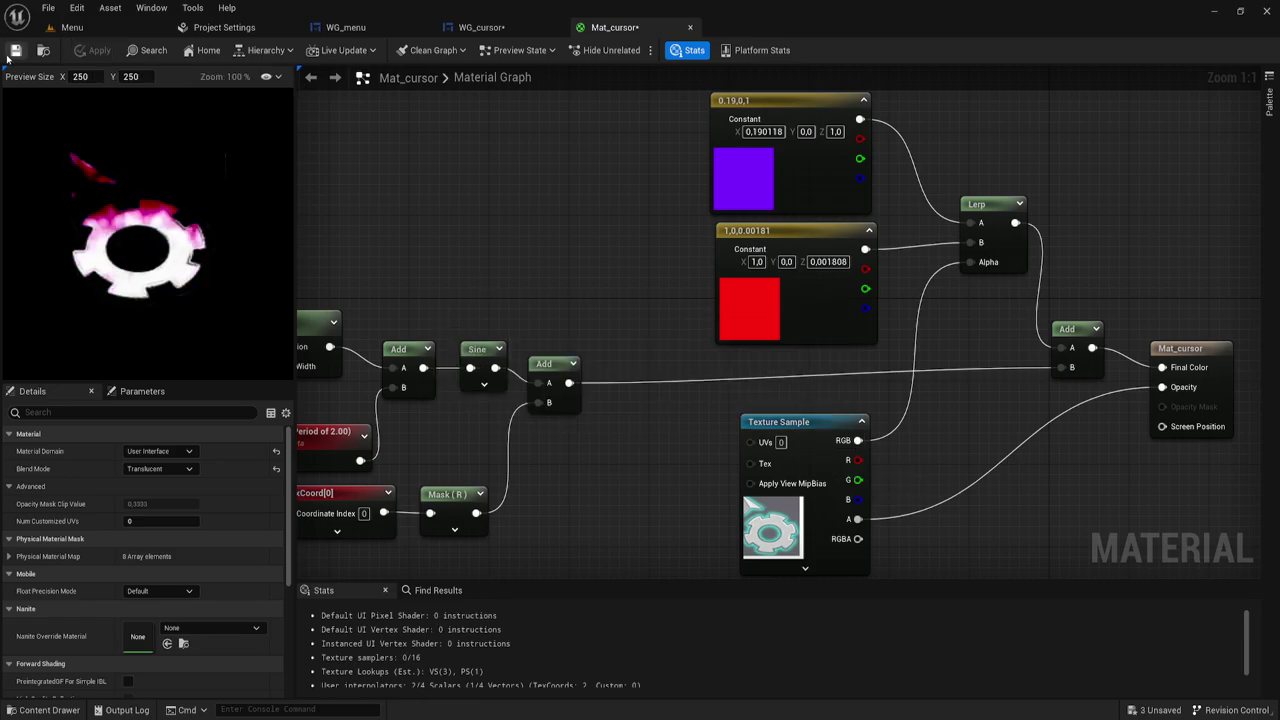
- Replace the Cursor2 texture with the Mat_cursor material on WG_cursor's gear image brush
left_click(480, 27)
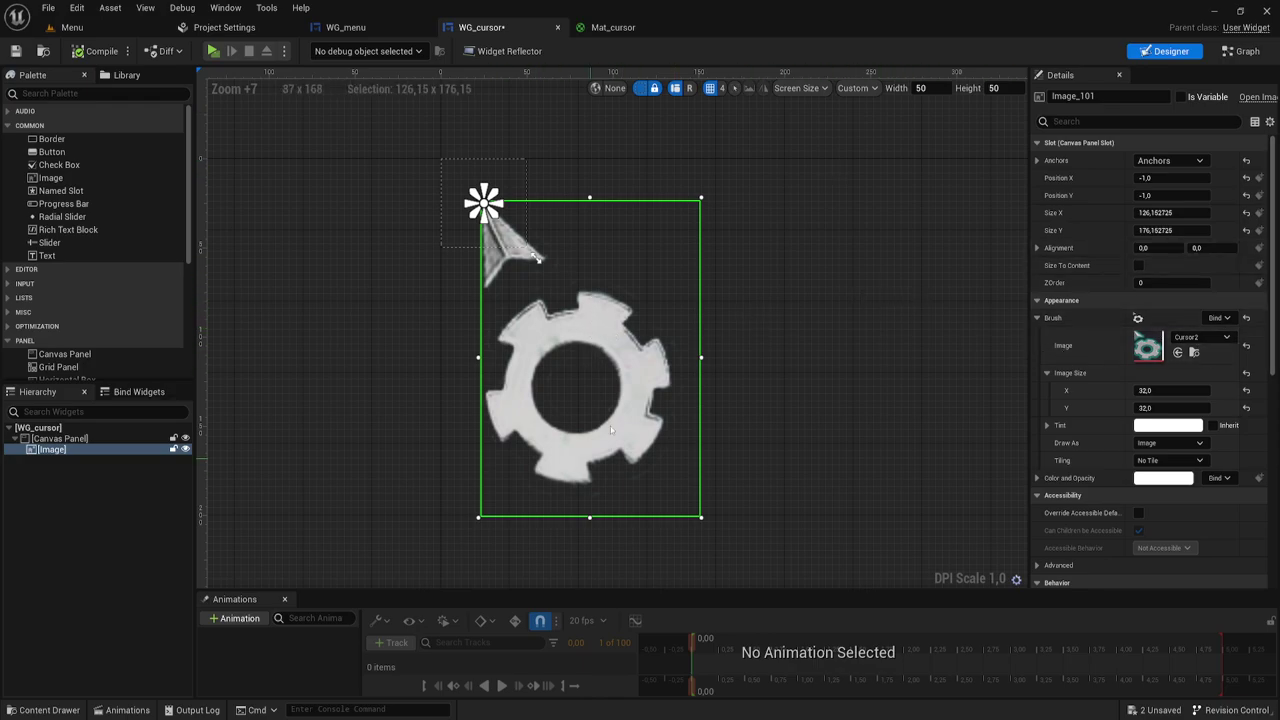
left_click(1200, 337)
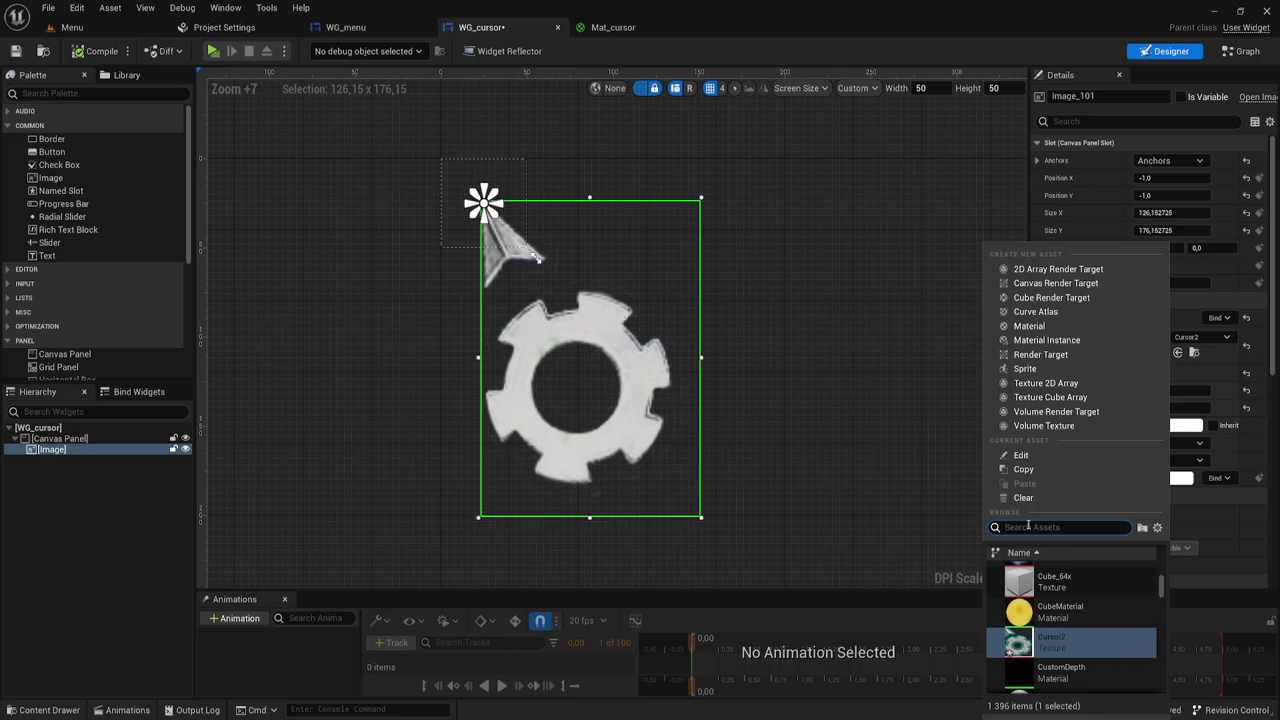
type("mat")
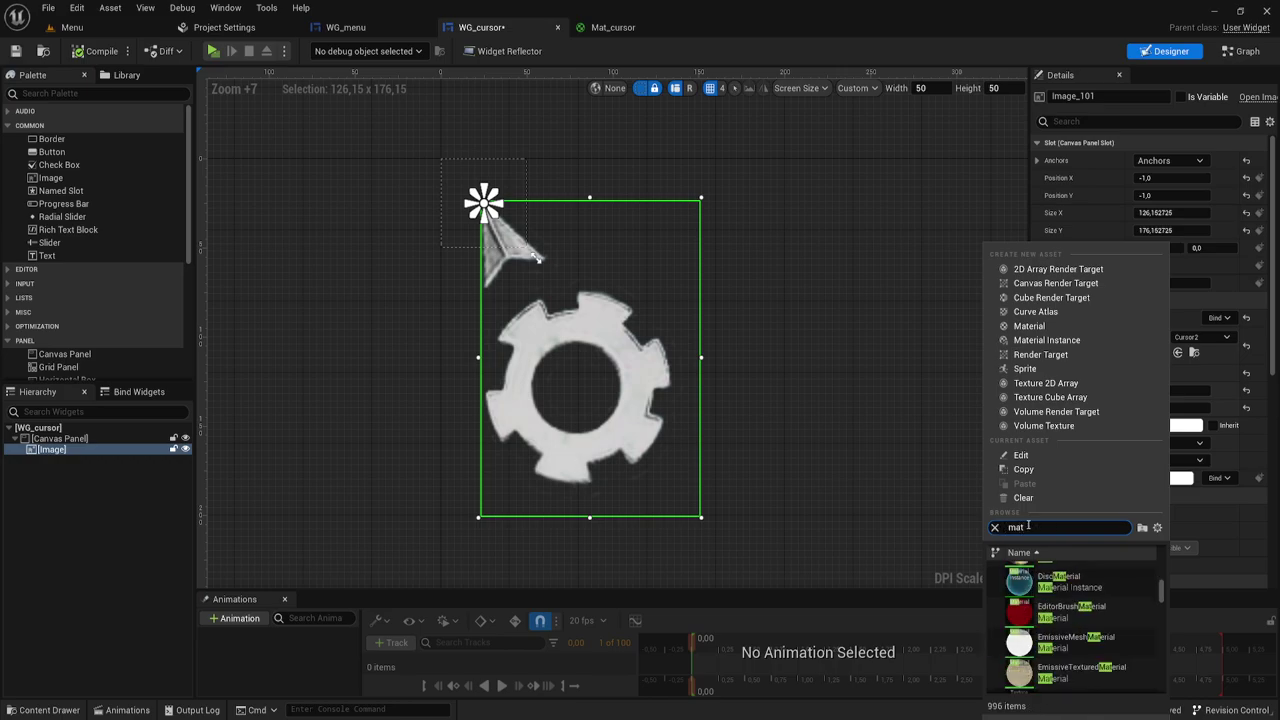
type("_cu")
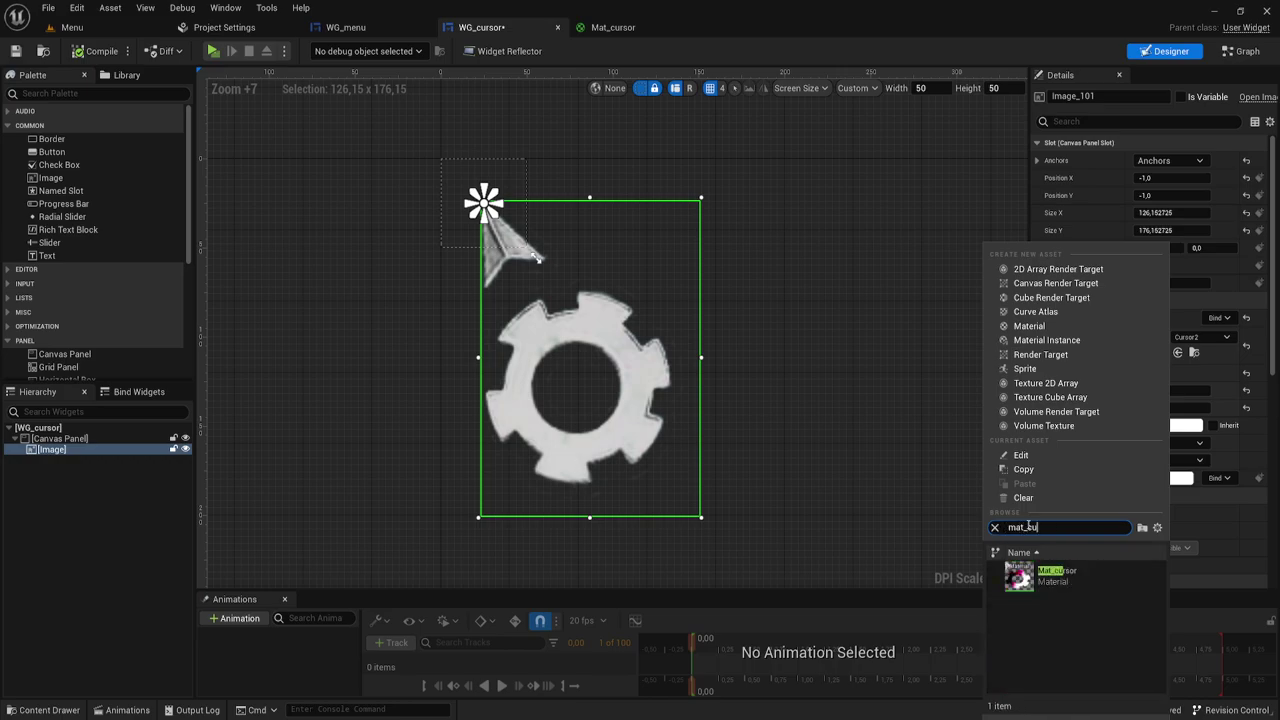
left_click(1057, 570)
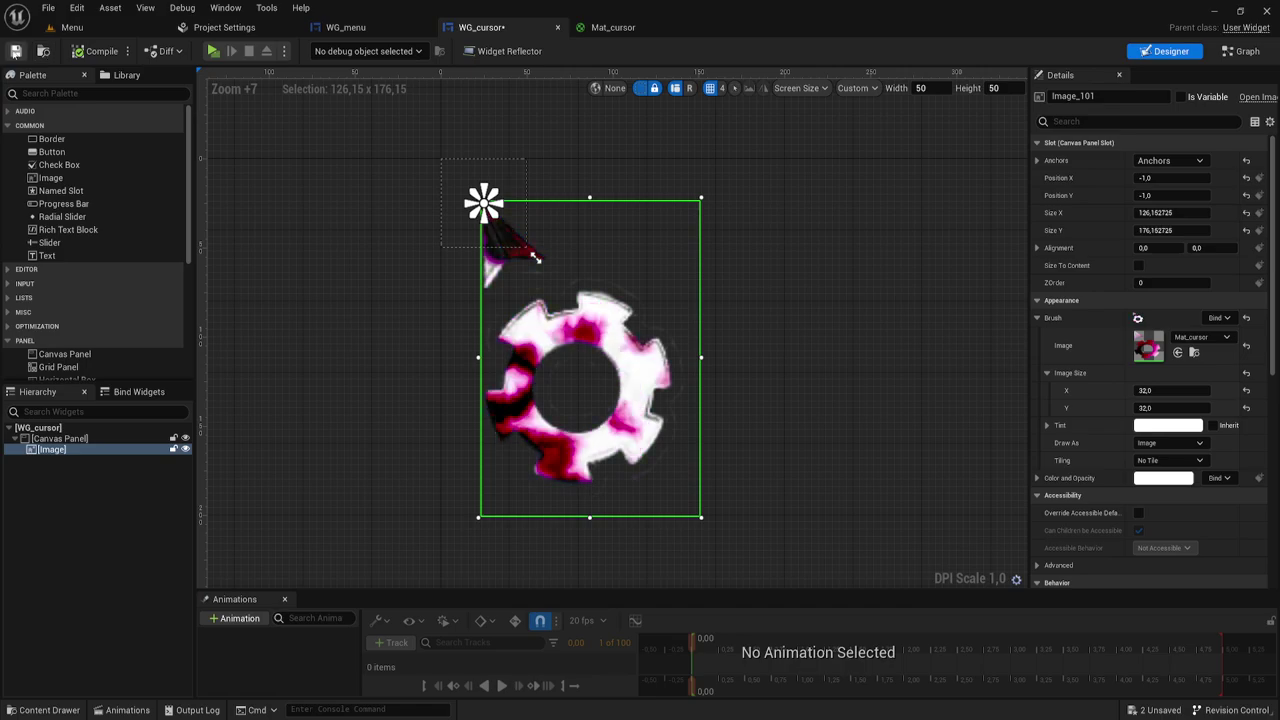
- Launch a standalone play preview of the Menu level to see its five buttons and new cursor
left_click(98, 28)
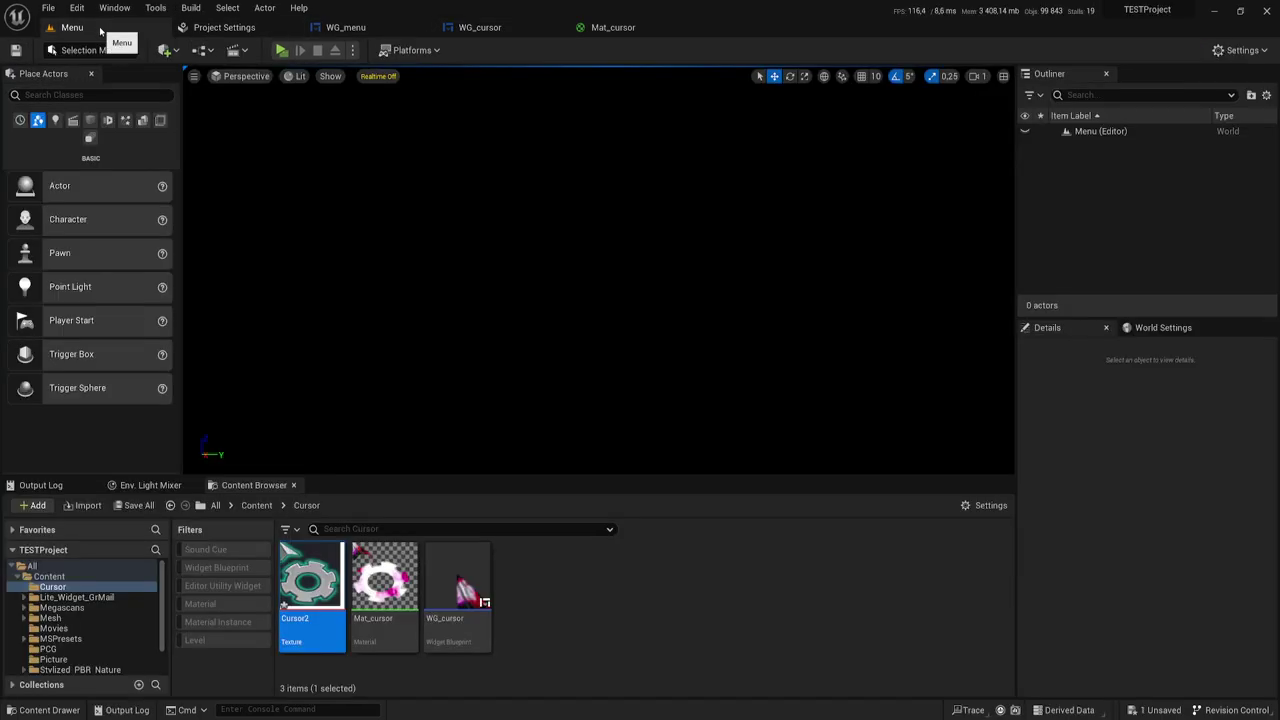
left_click(282, 51)
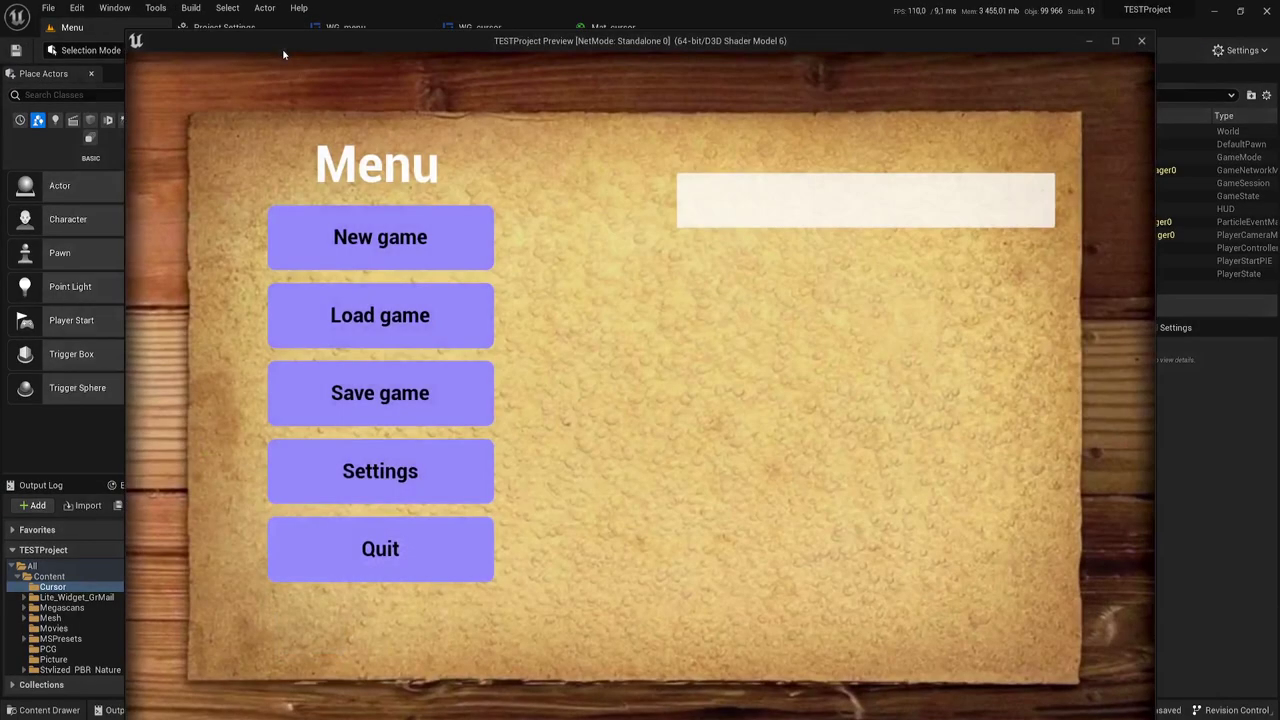